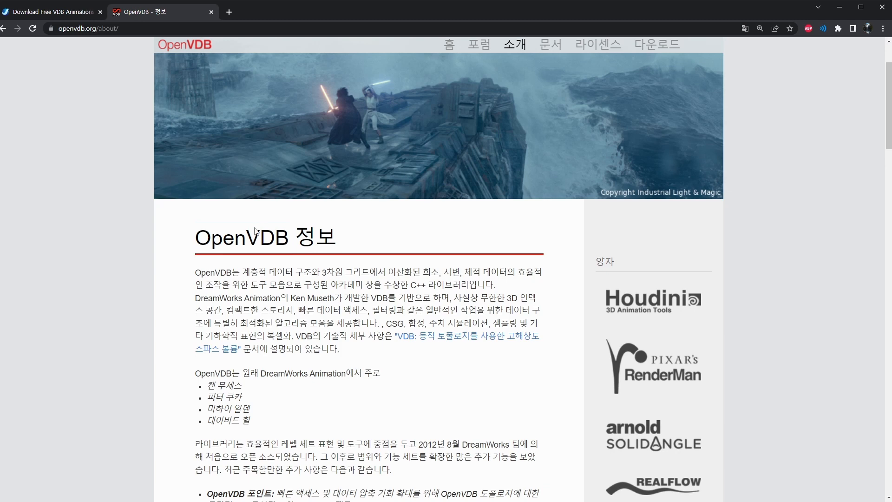
Read the introduction on the OpenVDB about page, focusing on the VDB name and the library's description
left_click_drag(246, 240, 203, 240)
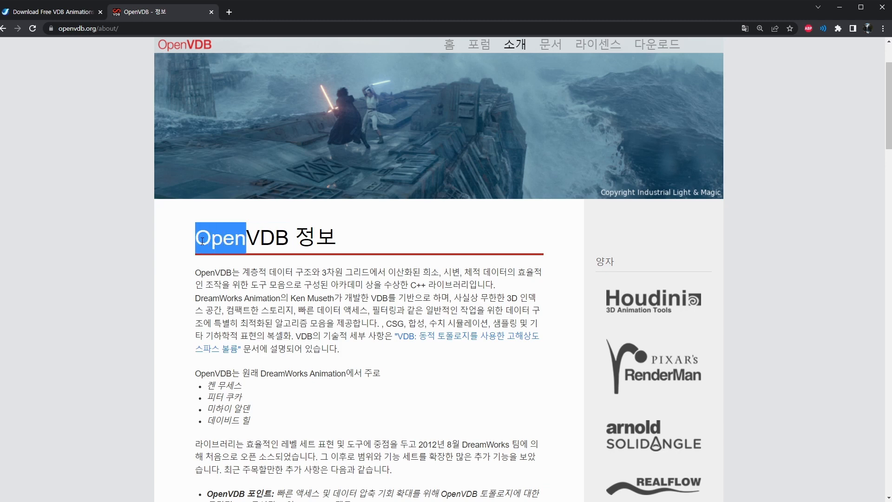
left_click(263, 238)
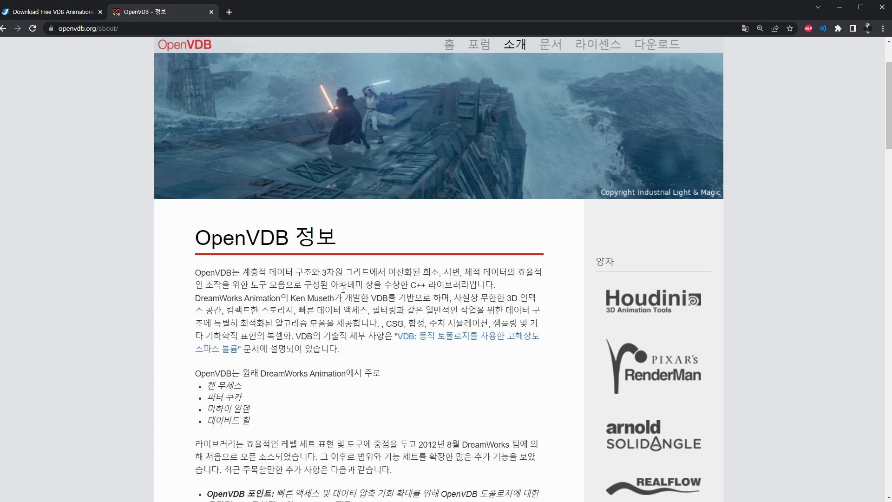
scroll(343, 288, "down", 2)
scroll(343, 289, "up", 1)
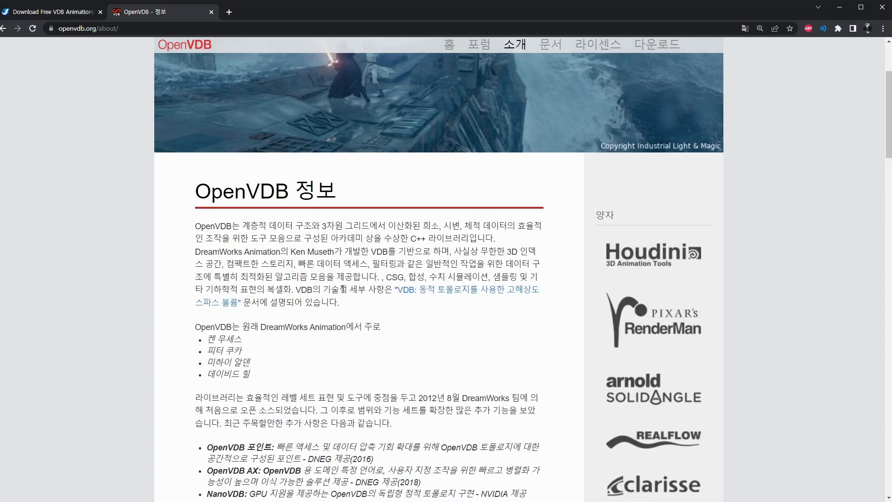
scroll(343, 289, "up", 2)
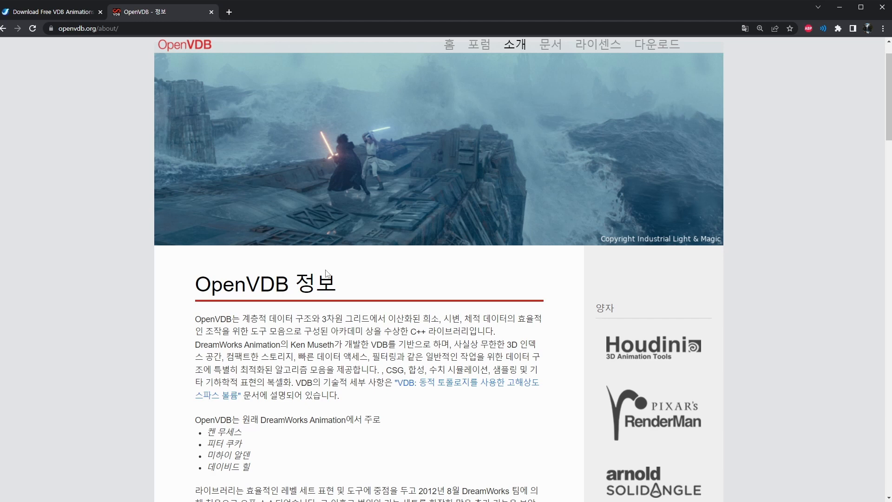
scroll(326, 273, "down", 2)
scroll(327, 272, "up", 1)
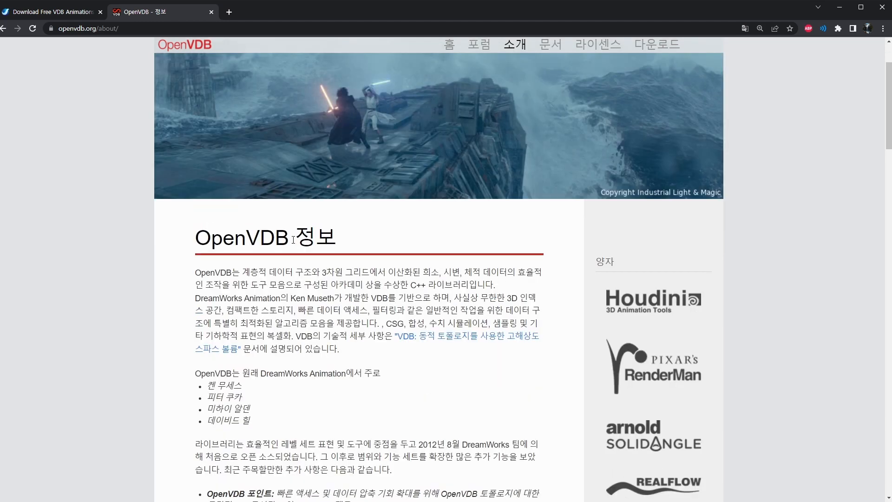
left_click_drag(291, 236, 255, 231)
left_click(254, 230)
left_click_drag(248, 237, 287, 237)
left_click(458, 303)
Examine the list of OpenVDB adopters on the about page, from Houdini and RenderMan through Blender to Thinking Particles
scroll(446, 310, "down", 3)
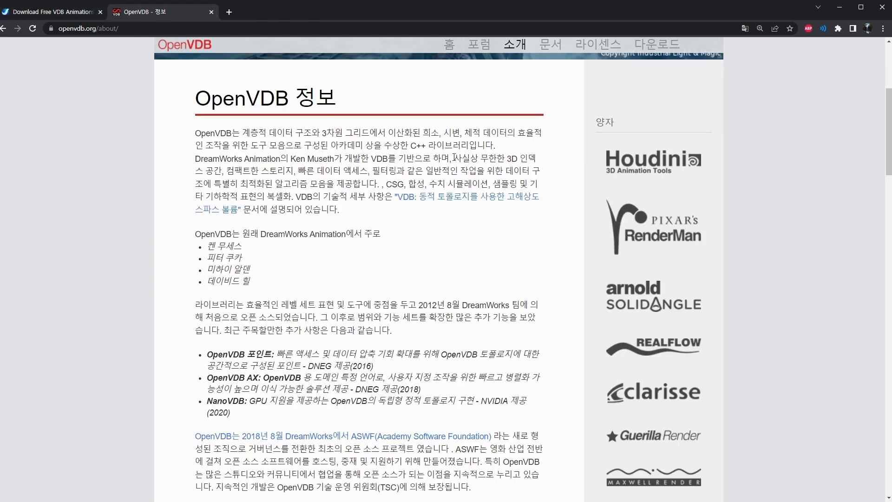
scroll(664, 170, "down", 1)
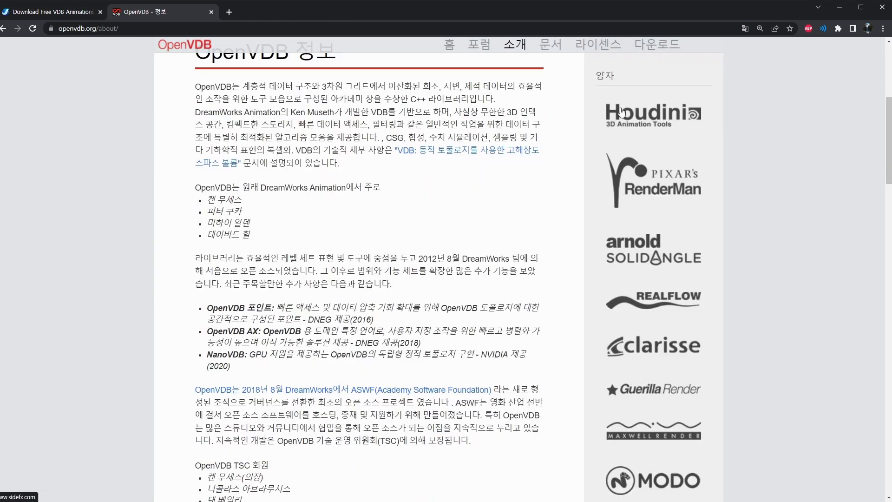
scroll(588, 383, "down", 2)
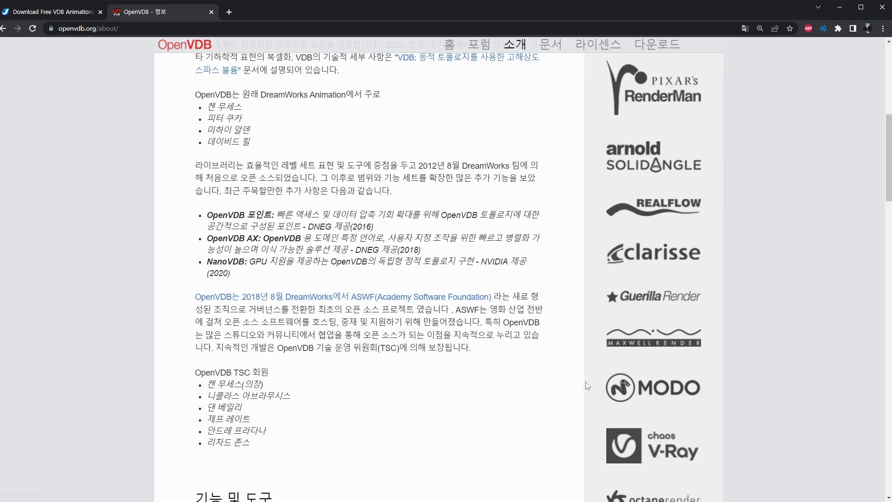
scroll(591, 302, "down", 3)
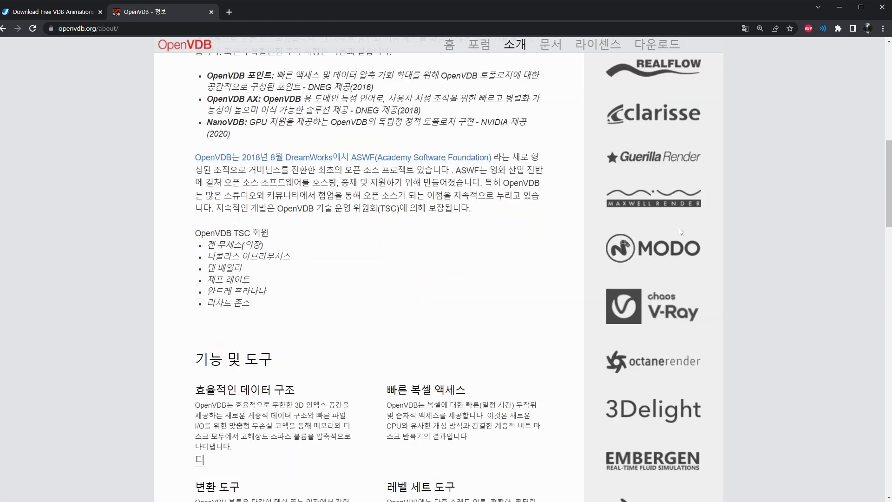
scroll(642, 251, "down", 1)
scroll(571, 283, "up", 2)
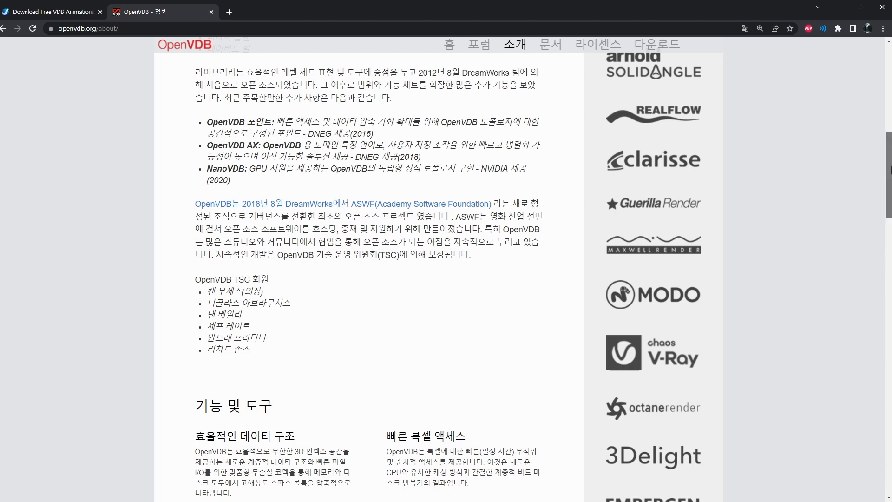
scroll(890, 169, "down", 7)
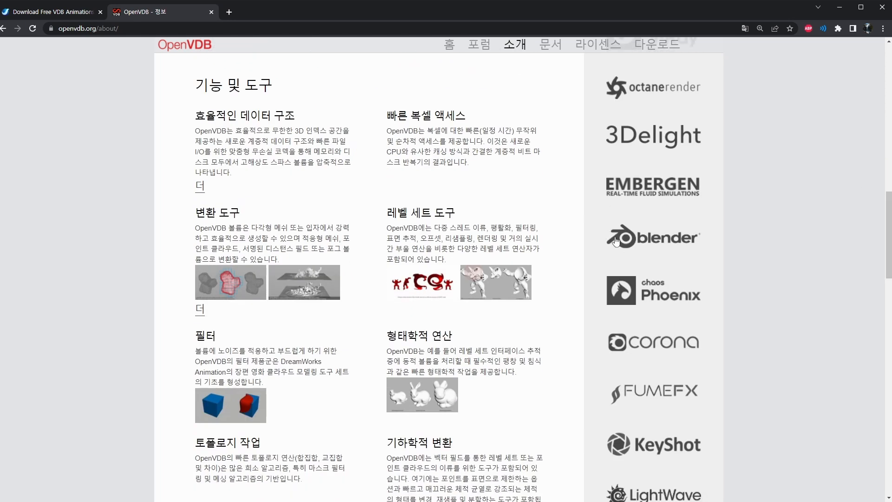
scroll(718, 179, "down", 2)
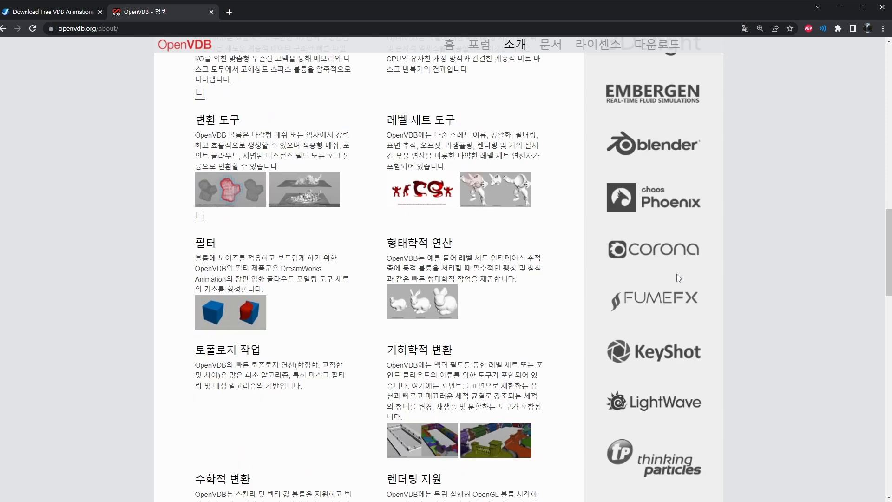
scroll(679, 278, "down", 4)
scroll(661, 326, "up", 3)
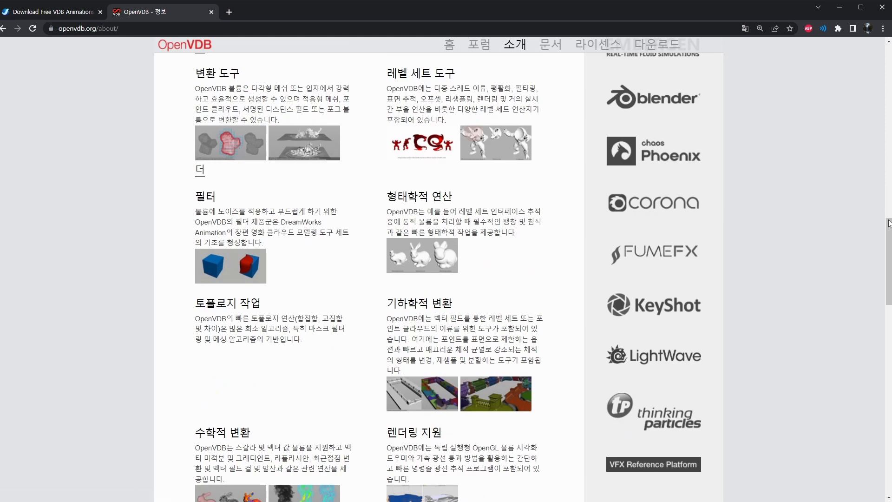
left_click_drag(889, 223, 890, 58)
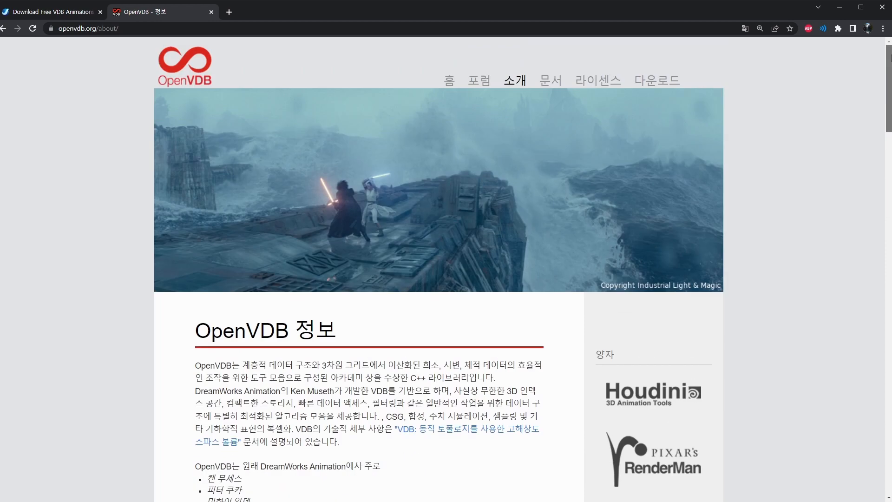
scroll(527, 107, "down", 2)
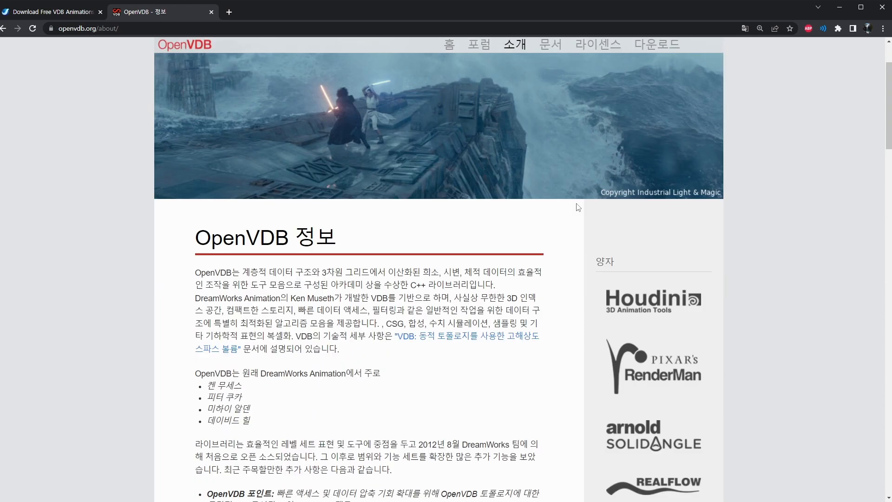
scroll(598, 293, "down", 14)
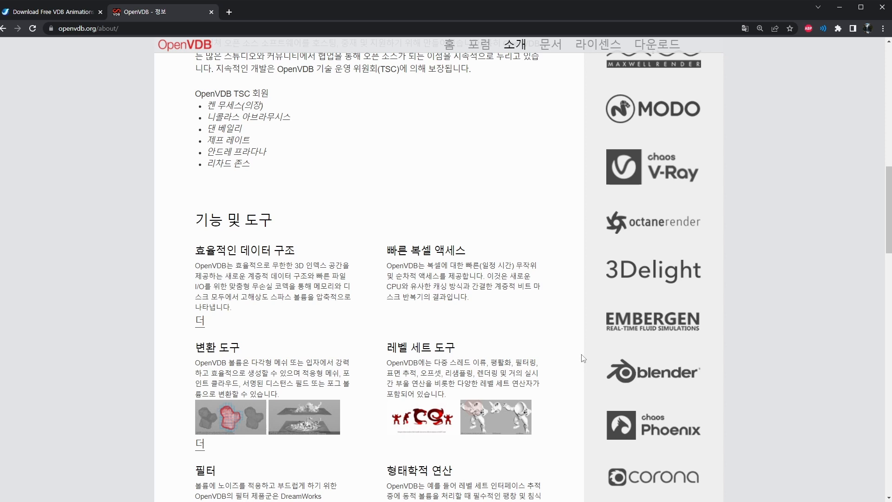
scroll(583, 358, "up", 12)
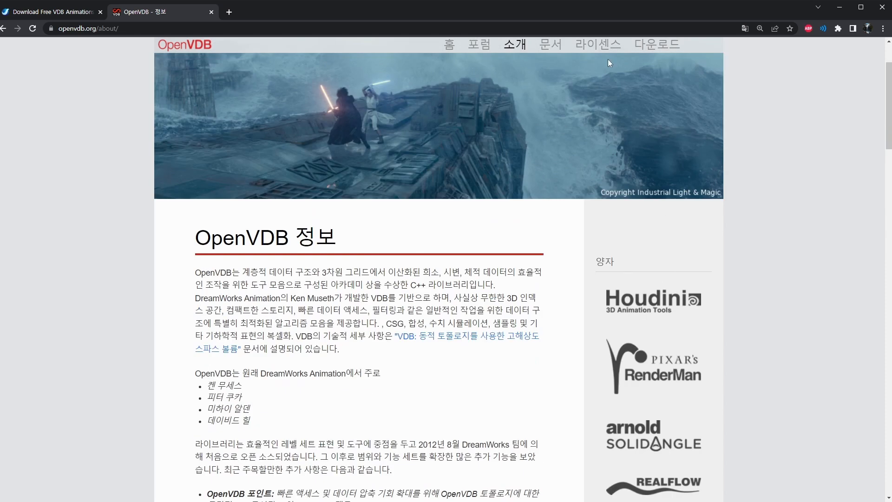
Open the OpenVDB download page and look through the sample models, including the bunny cloud, fire, smoke and boat points files
left_click(644, 45)
scroll(370, 179, "down", 5)
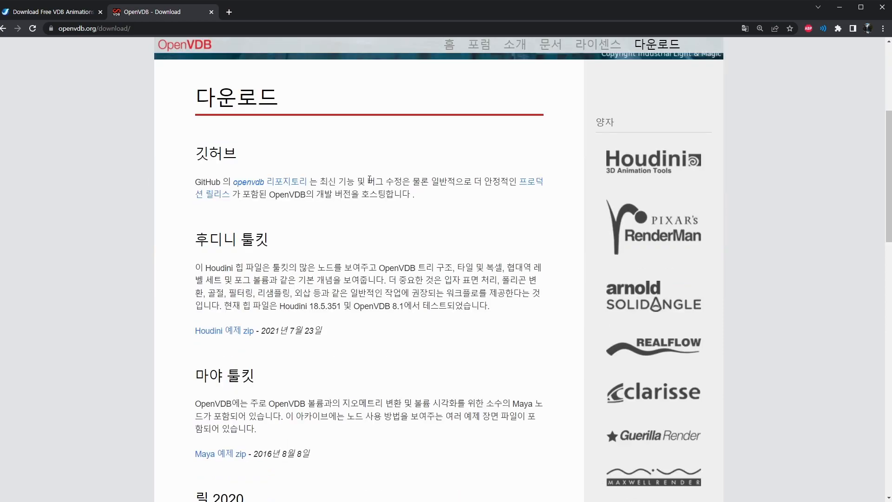
scroll(370, 178, "down", 12)
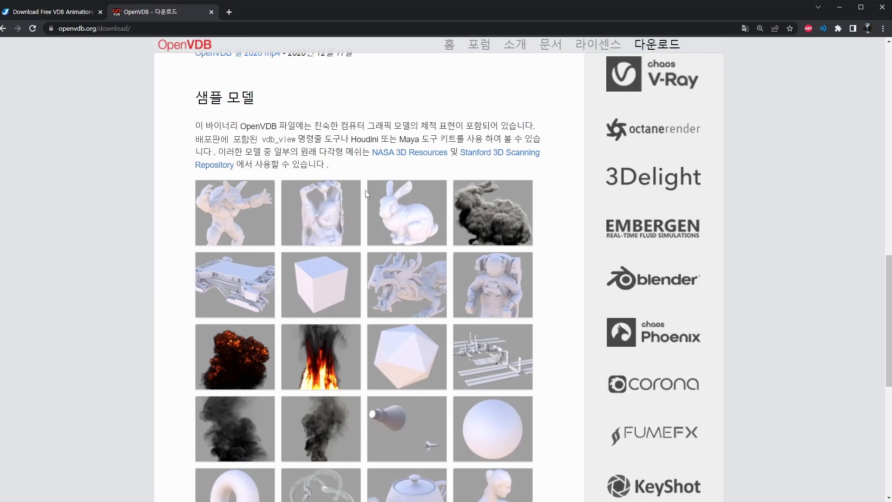
mouse_move(208, 219)
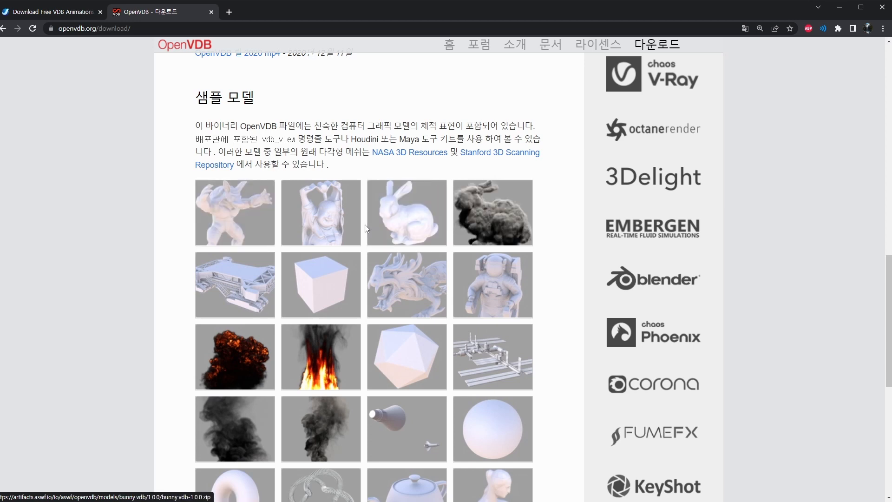
mouse_move(508, 204)
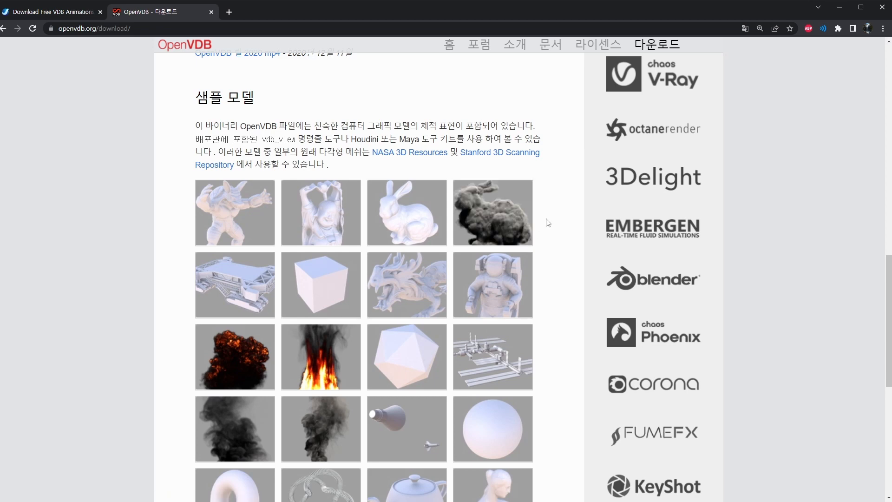
scroll(566, 213, "down", 1)
scroll(567, 213, "down", 2)
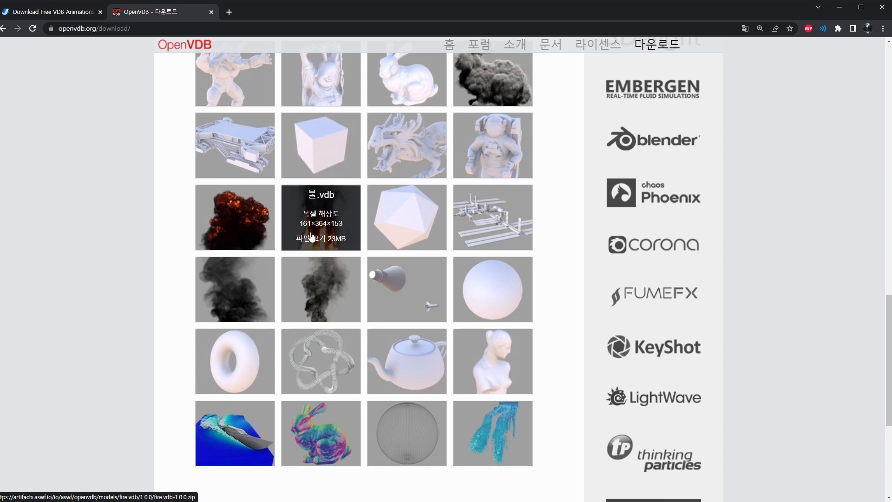
scroll(228, 329, "down", 2)
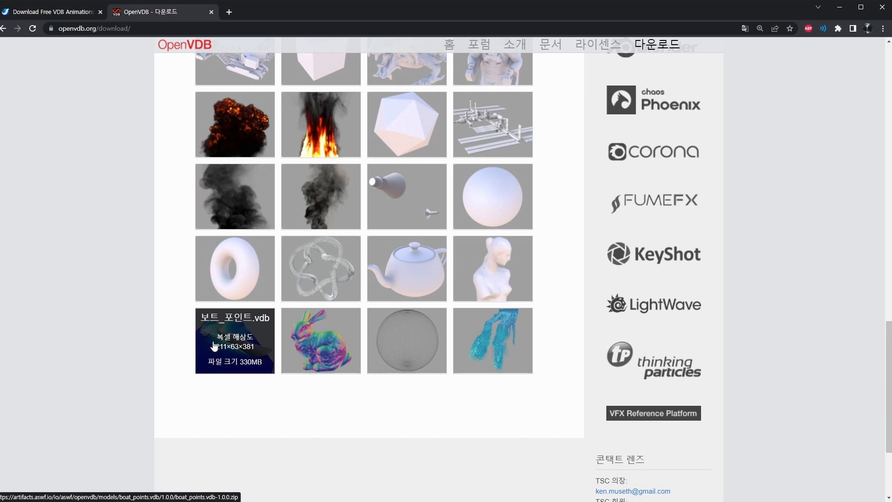
scroll(222, 357, "up", 2)
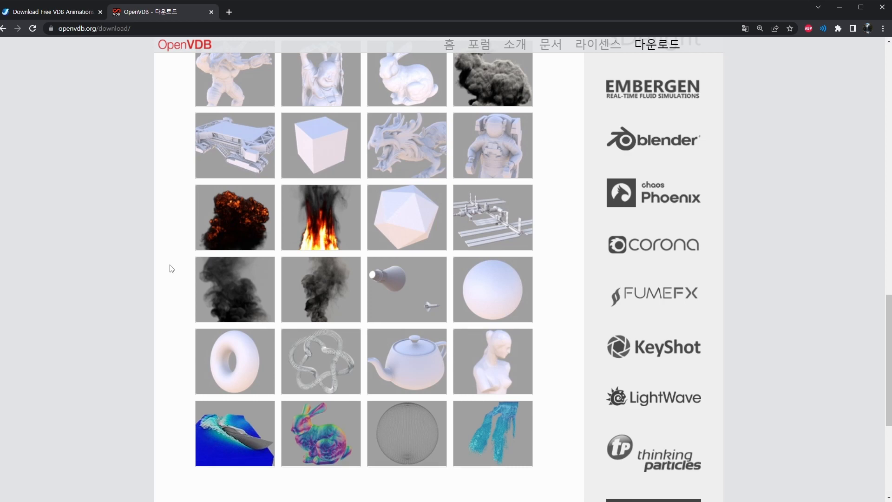
Switch to the JangaFX free VDB animations page and read its introduction about the EmberGen volumes and their licence
left_click(55, 13)
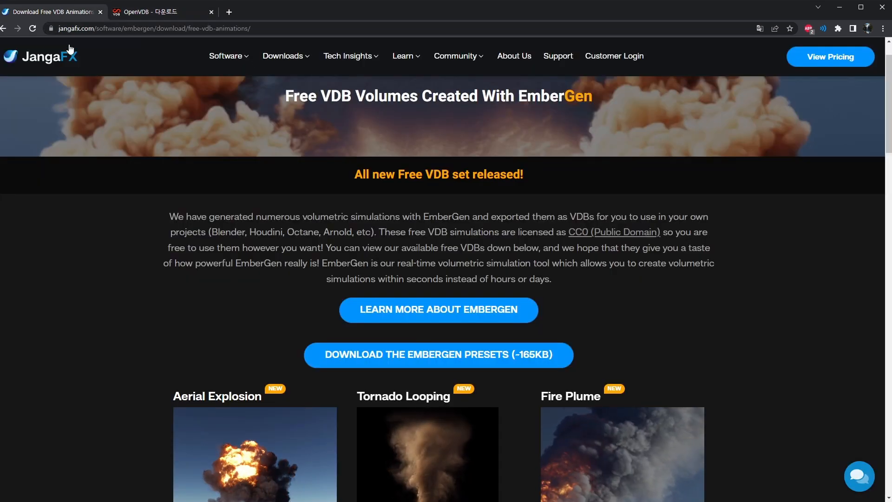
mouse_move(279, 60)
scroll(580, 255, "up", 1)
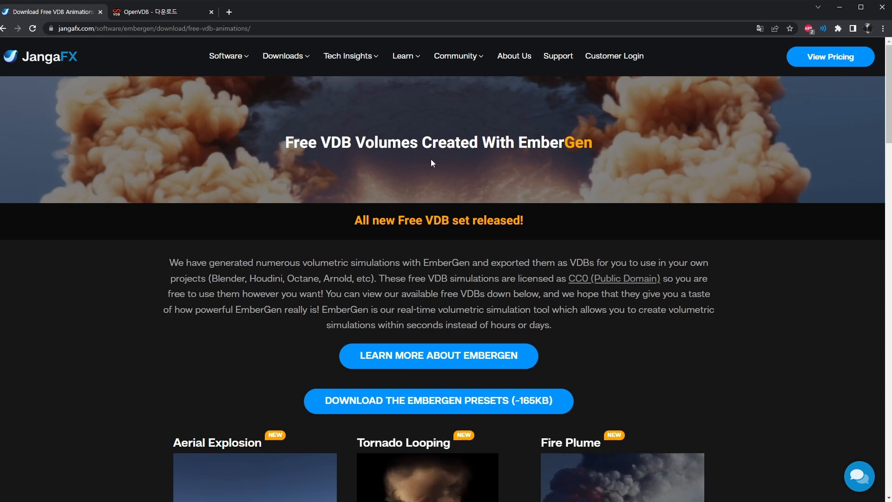
scroll(338, 152, "down", 3)
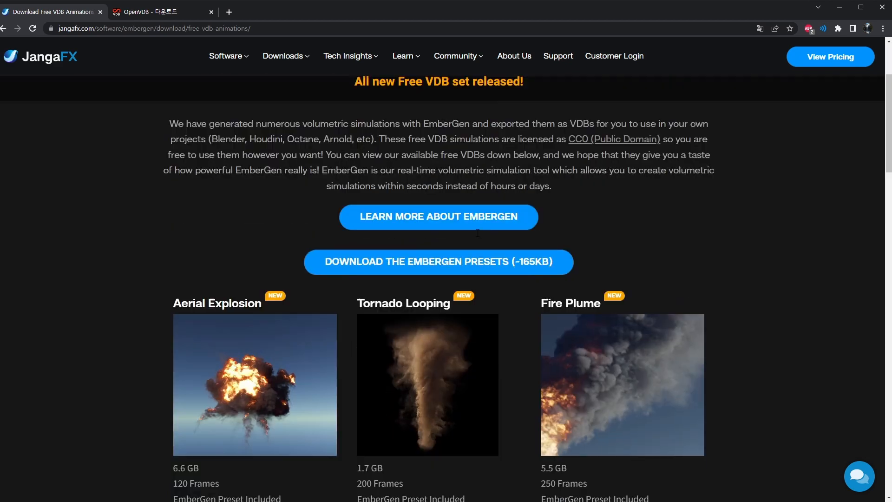
scroll(339, 152, "up", 2)
scroll(399, 205, "up", 1)
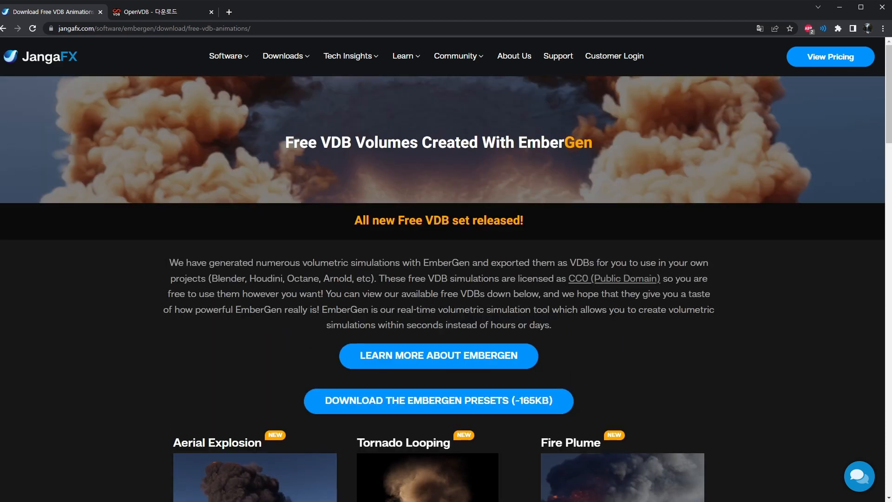
Browse the free EmberGen VDB animations from Aerial Explosion to High-Res Smoke Plume, checking their previews, file sizes and frame counts
scroll(289, 270, "down", 7)
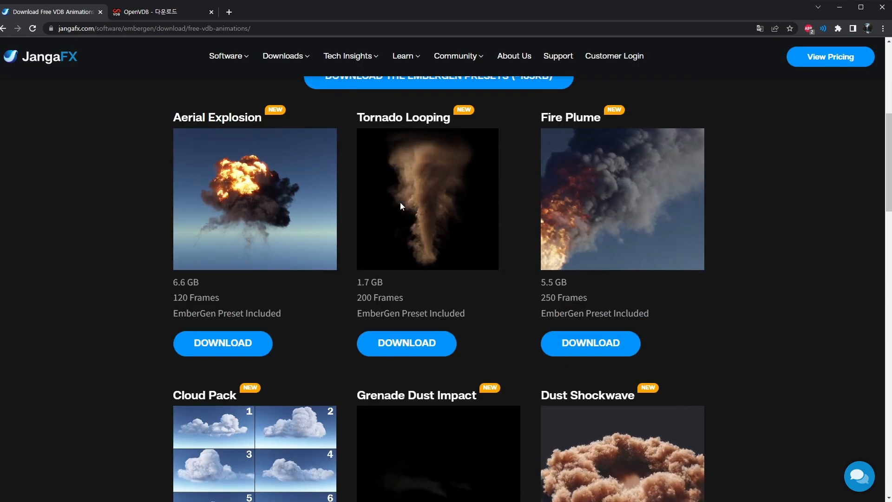
scroll(428, 169, "down", 1)
scroll(643, 221, "up", 1)
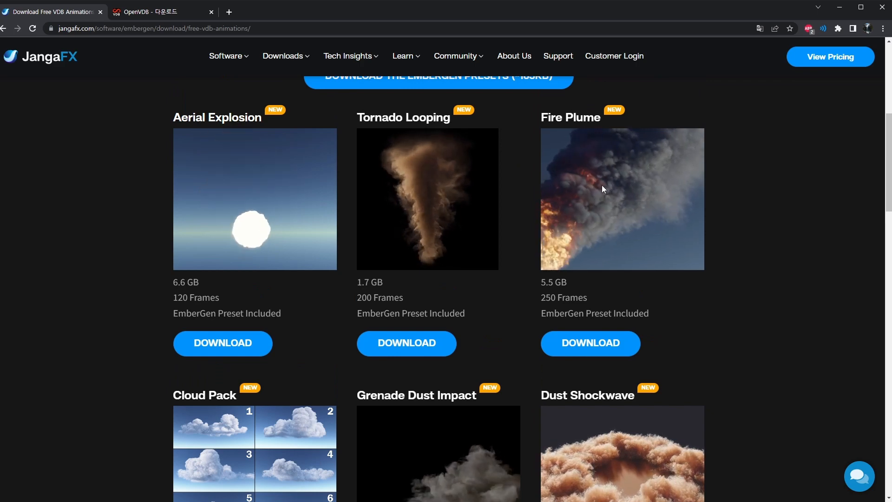
scroll(300, 311, "down", 3)
scroll(300, 311, "down", 2)
scroll(530, 293, "down", 1)
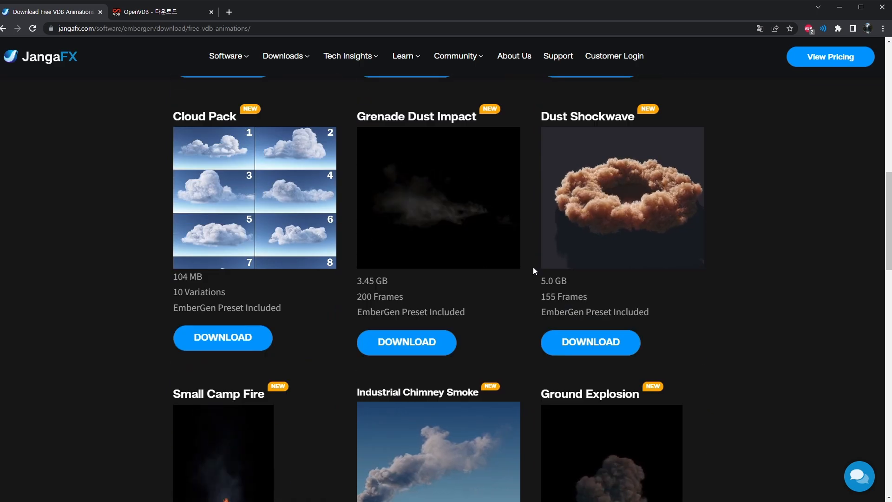
scroll(581, 152, "down", 4)
scroll(239, 280, "down", 2)
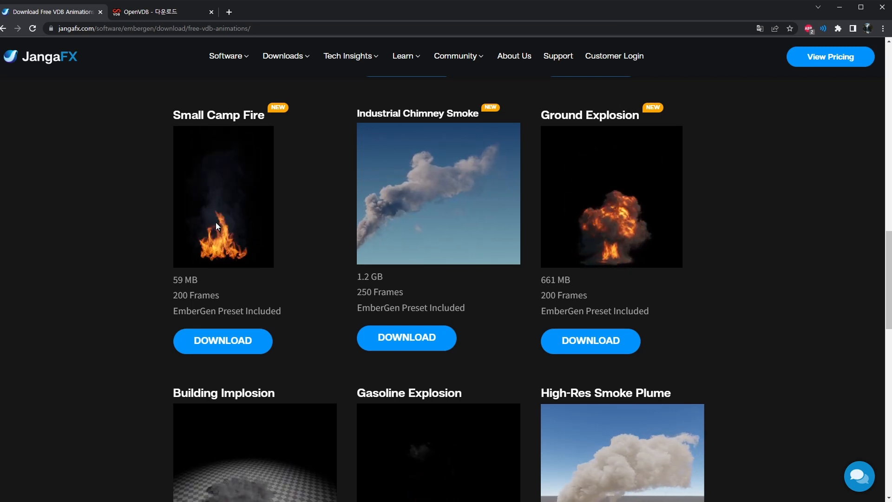
scroll(273, 221, "down", 1)
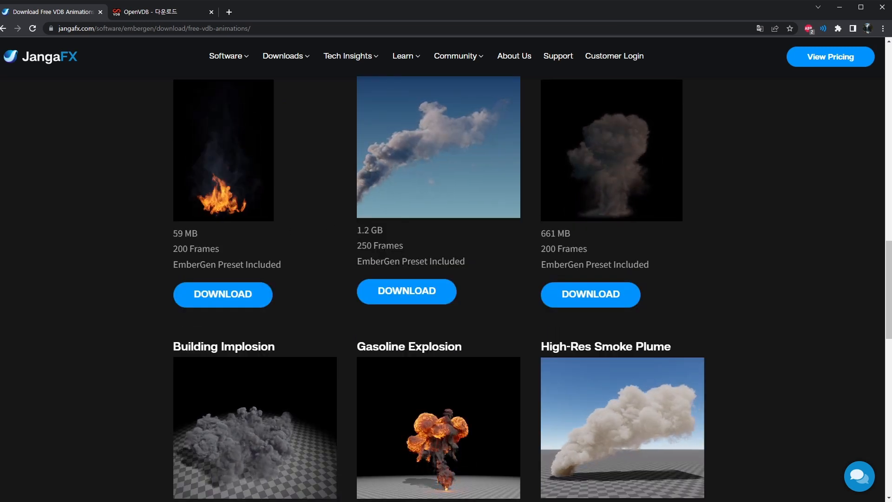
mouse_move(358, 246)
left_mouse_down()
mouse_move(413, 247)
mouse_move(352, 247)
left_mouse_up()
left_click(401, 241)
left_click(394, 236)
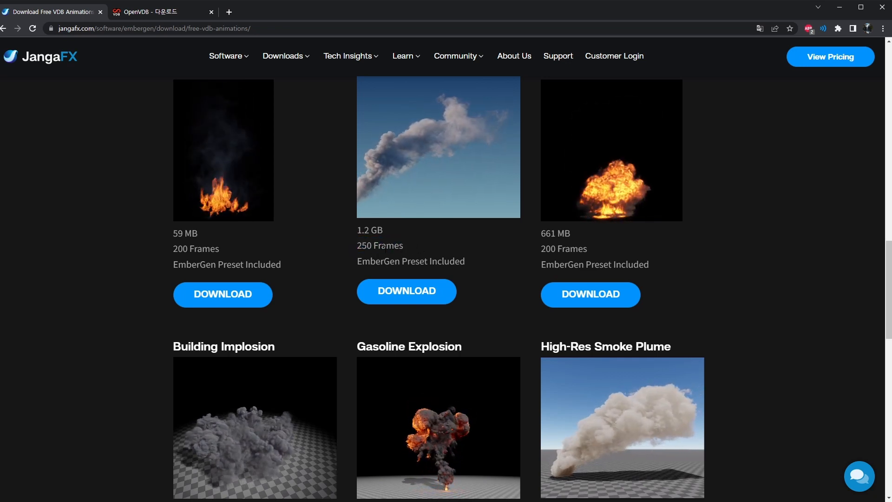
scroll(590, 230, "down", 1)
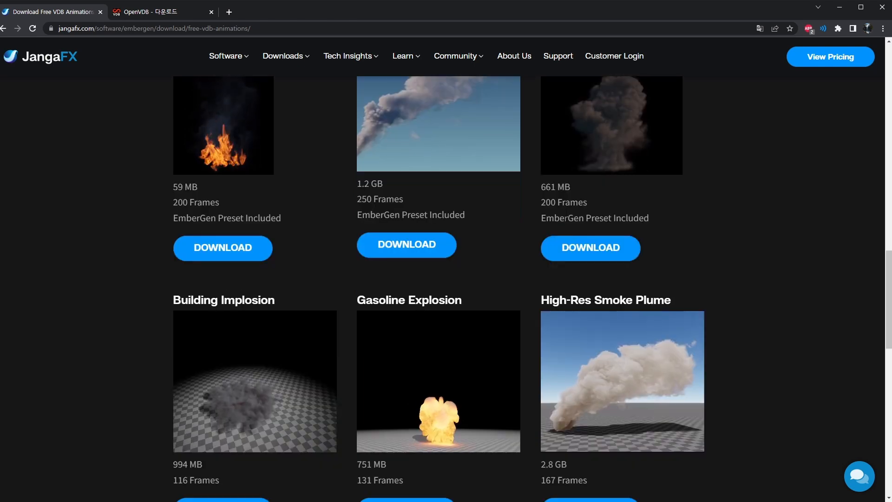
Look through the last free VDB animations, Simple Fire, Dust Devil (Tornado) and Mid-Air Explosion, and read the licence note below them
scroll(267, 318, "down", 3)
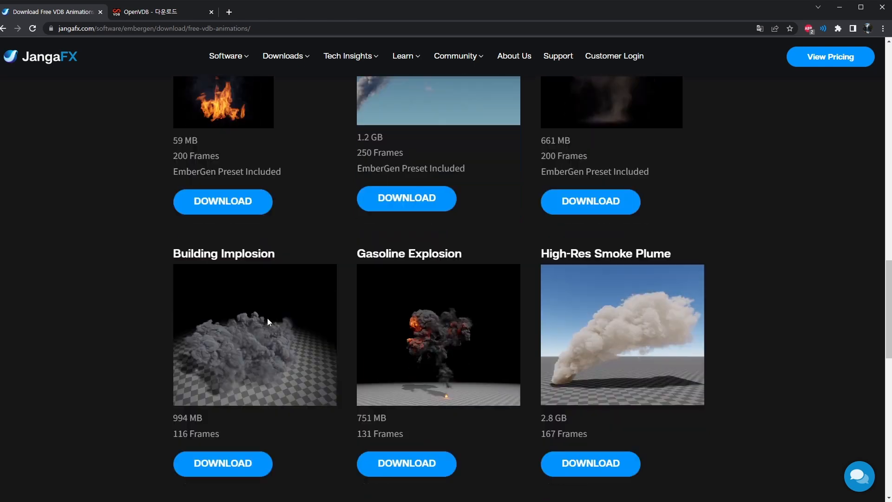
scroll(297, 309, "down", 3)
scroll(546, 200, "down", 2)
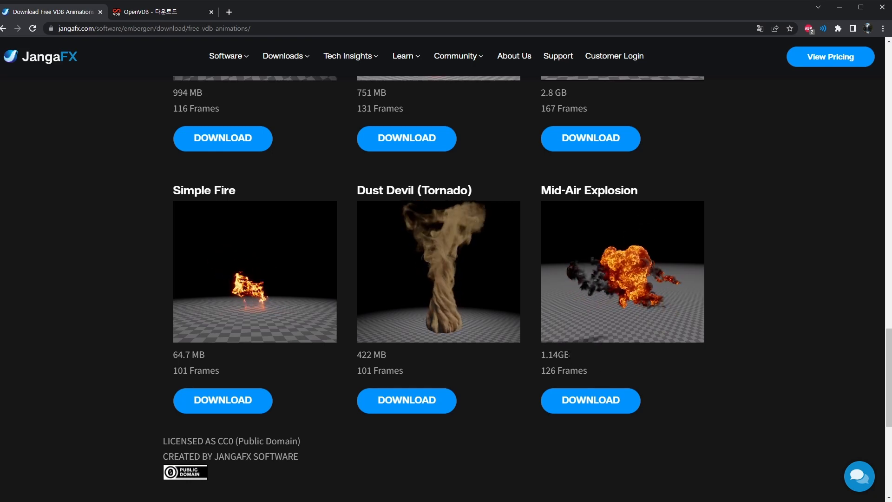
scroll(522, 365, "up", 2)
scroll(542, 431, "down", 1)
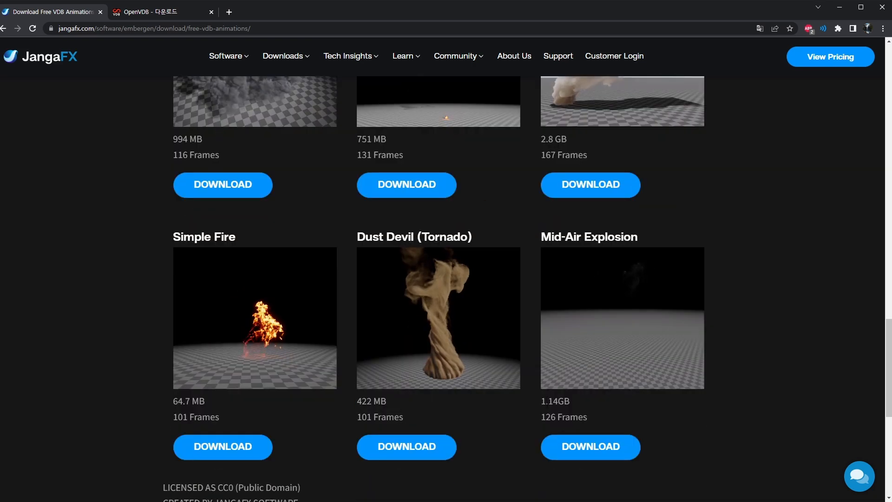
Compare the previews, file sizes and frame counts of the animations from Building Implosion back to Small Camp Fire, Industrial Chimney Smoke and Ground Explosion
scroll(539, 338, "up", 3)
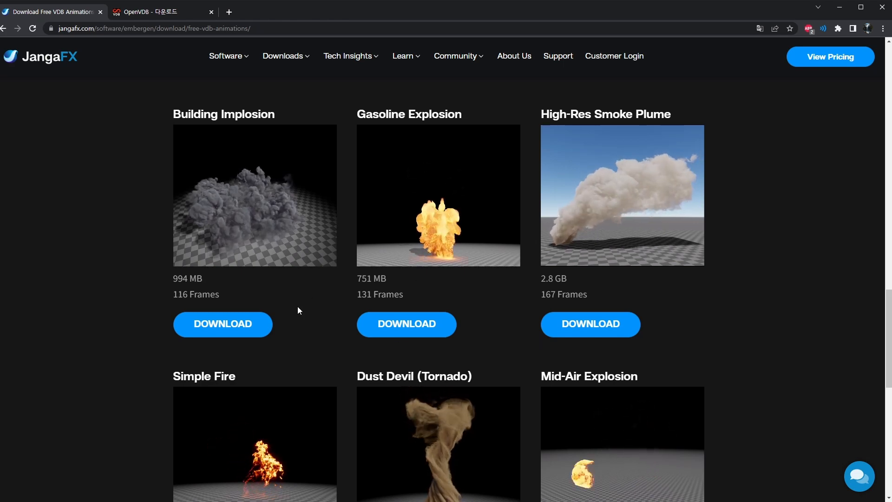
scroll(298, 310, "up", 2)
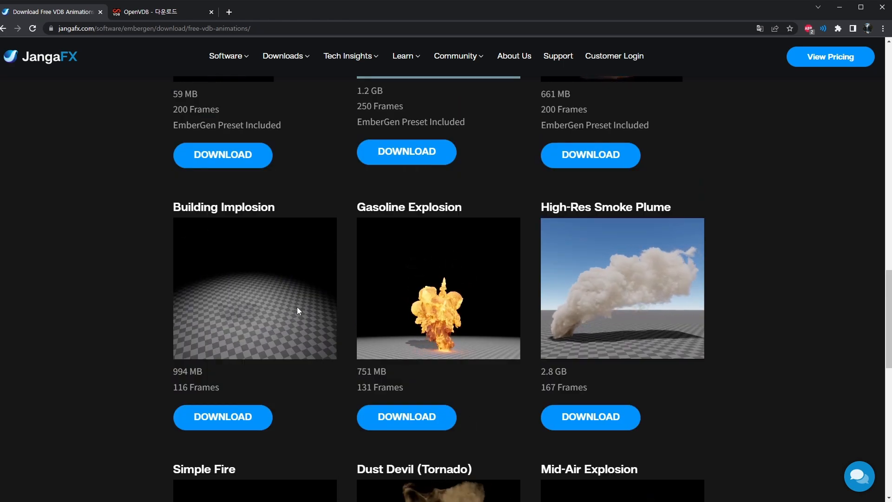
scroll(333, 261, "up", 1)
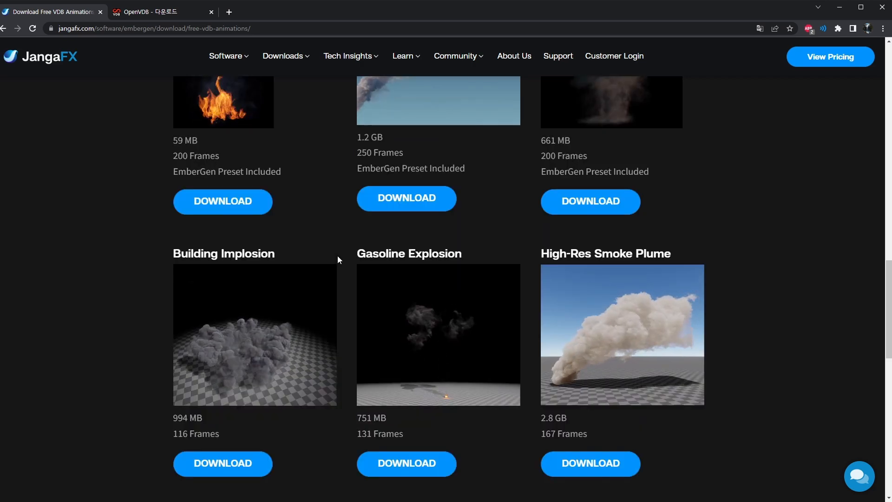
scroll(344, 259, "up", 3)
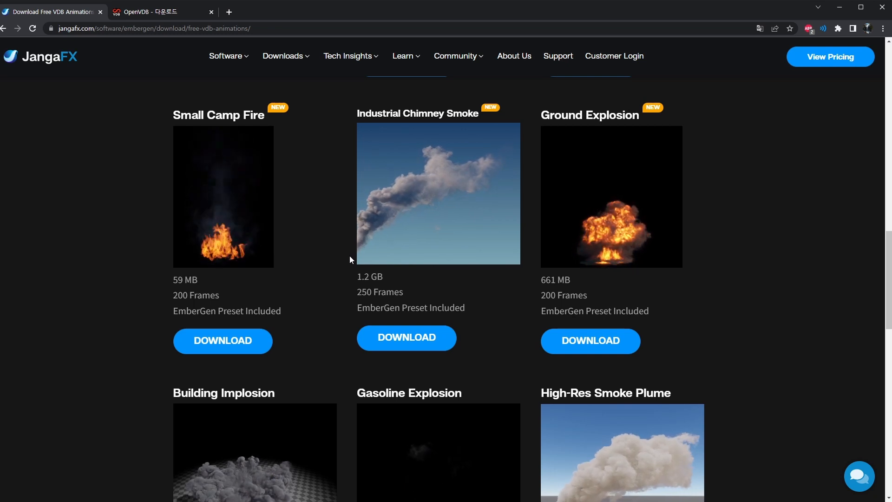
scroll(342, 257, "up", 1)
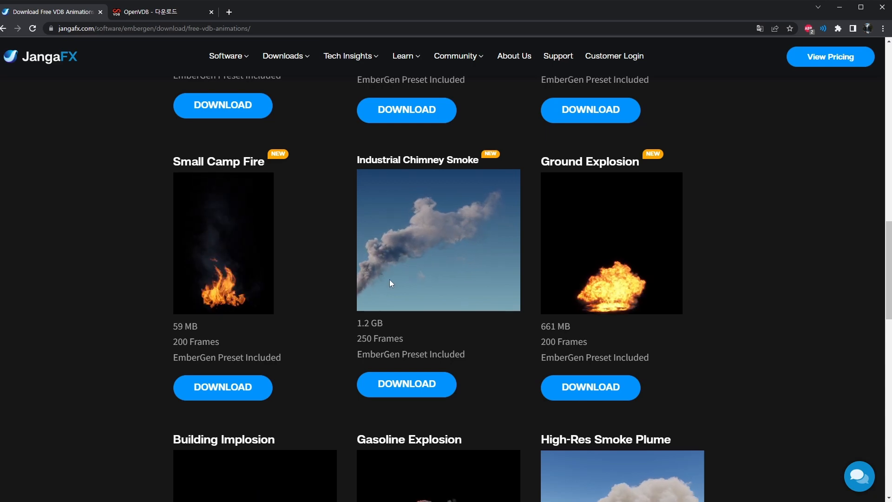
scroll(390, 279, "down", 4)
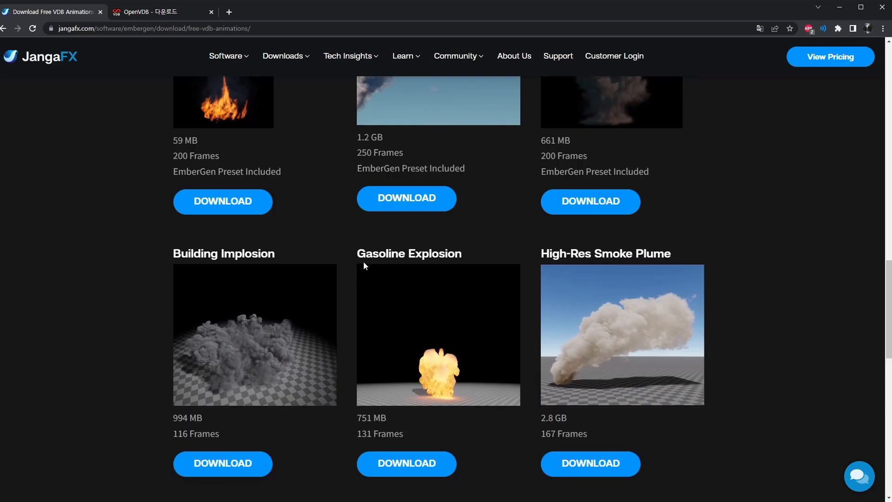
scroll(352, 265, "up", 2)
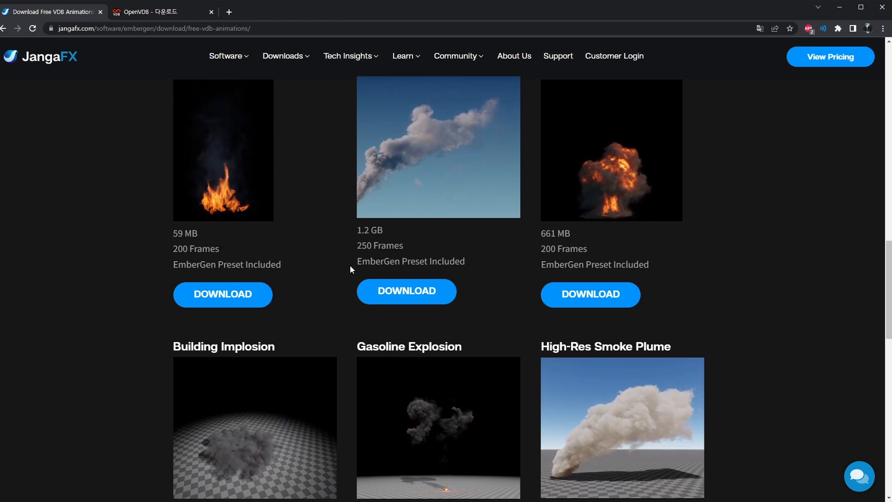
scroll(344, 267, "down", 12)
scroll(298, 241, "up", 17)
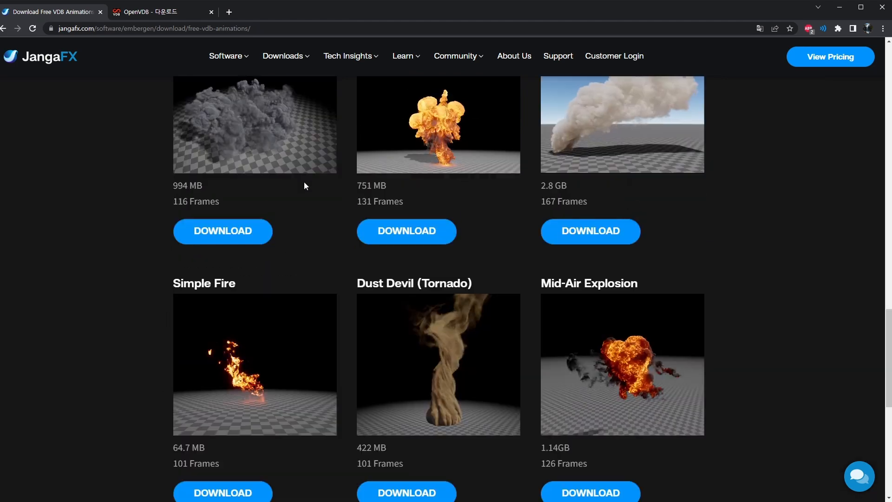
Review the newer entries from Aerial Explosion to Dust Shockwave, including the Cloud Pack and its variations
scroll(298, 226, "up", 4)
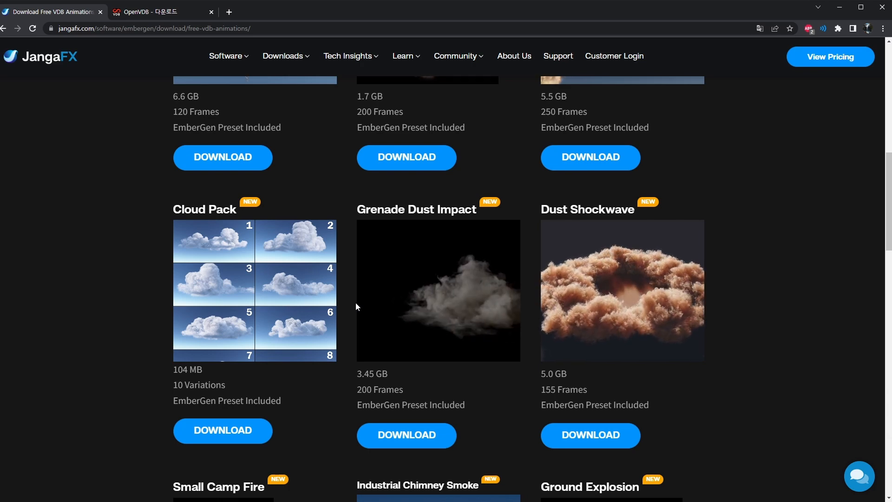
scroll(343, 286, "up", 4)
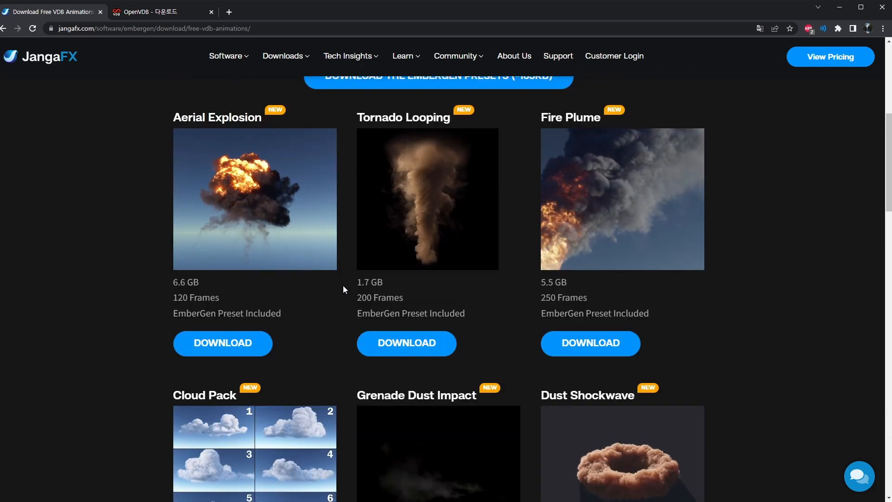
scroll(343, 286, "up", 2)
scroll(337, 280, "down", 11)
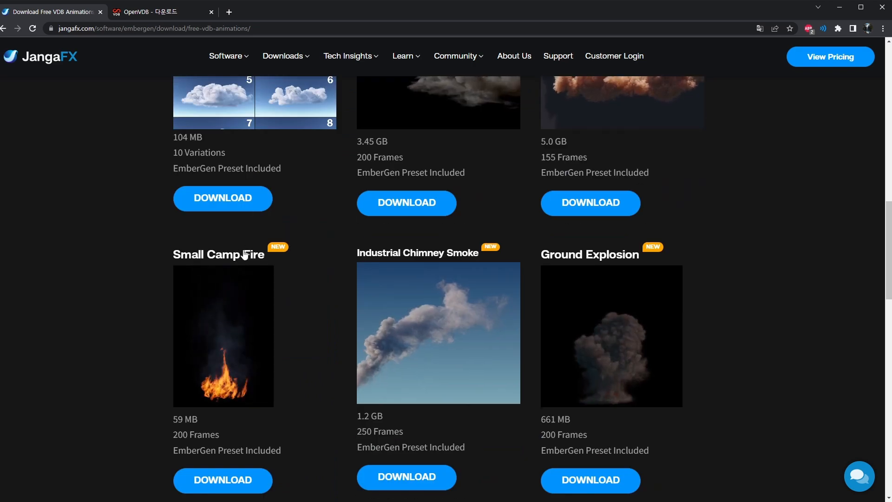
scroll(221, 264, "up", 3)
scroll(239, 330, "up", 1)
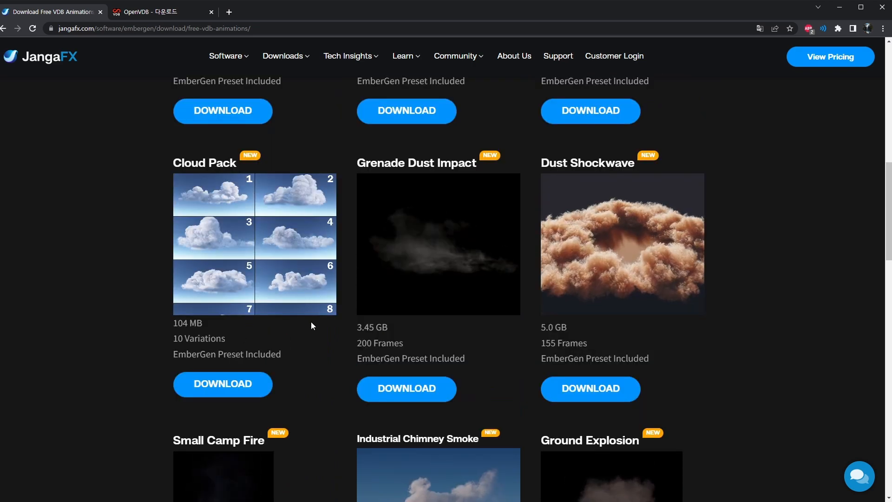
scroll(312, 319, "down", 3)
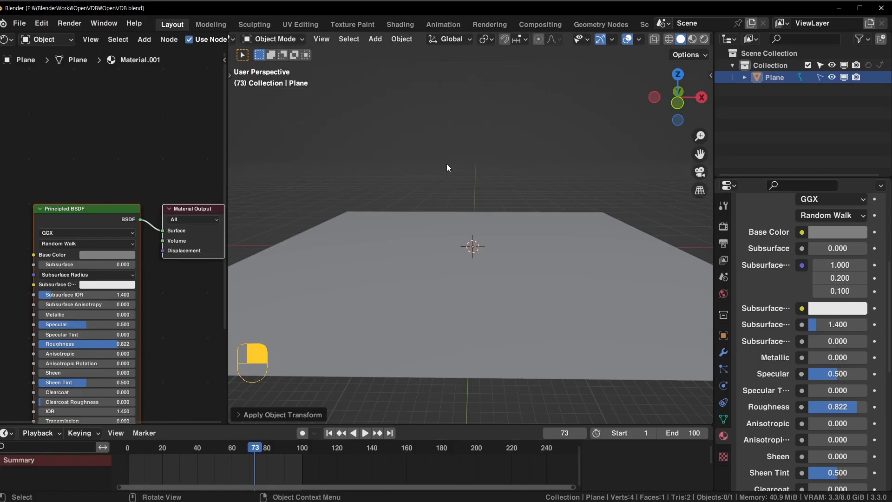
Switch to Blender, widen the 3D viewport, and import cloud_01_variant_0000.vdb from the CloudPackVDB folder as an OpenVDB volume
middle_click_drag(536, 131, 469, 182)
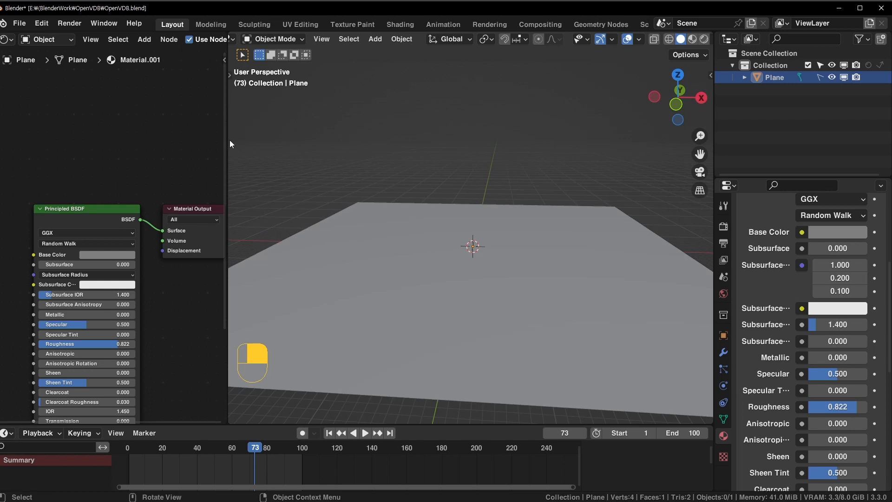
left_click_drag(230, 140, 173, 142)
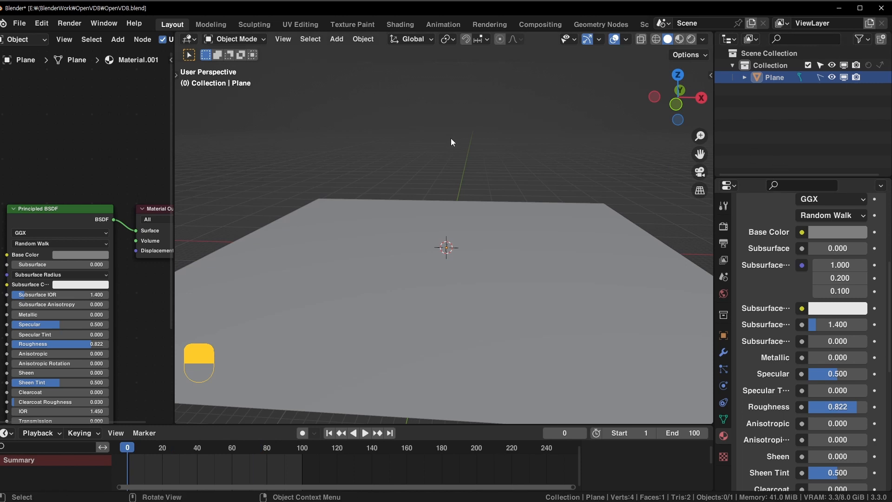
key("shift+a")
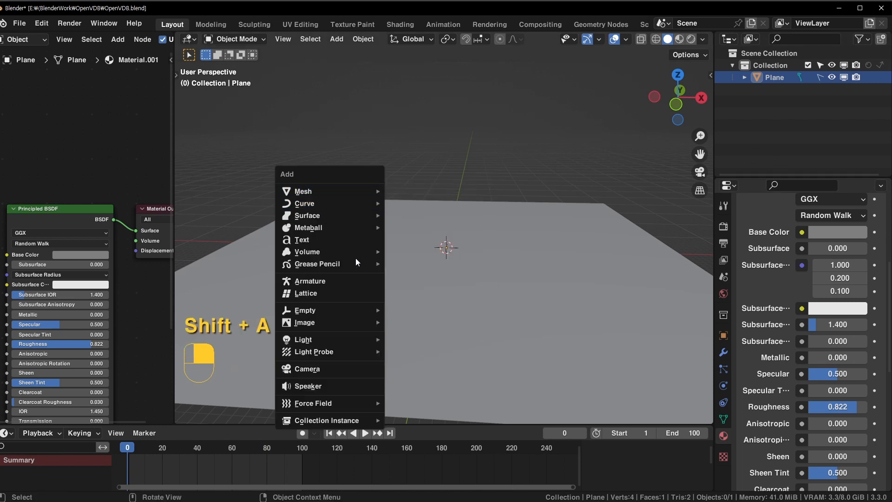
mouse_move(361, 251)
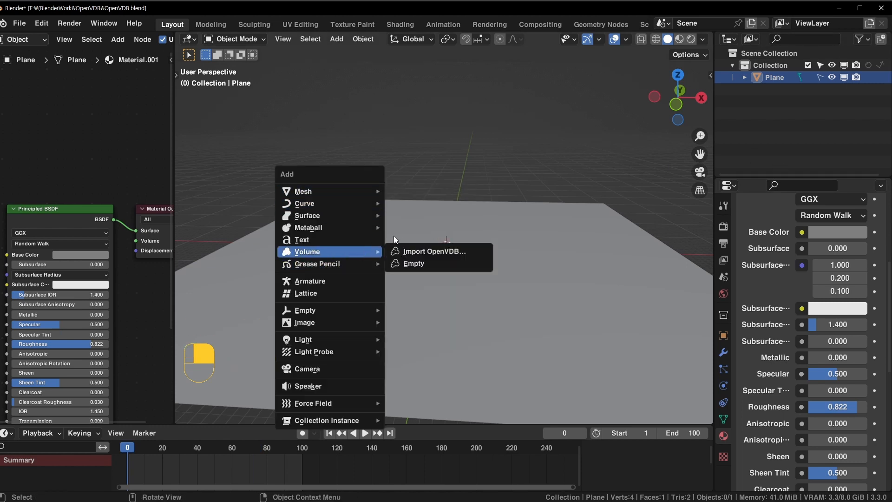
left_click(417, 253)
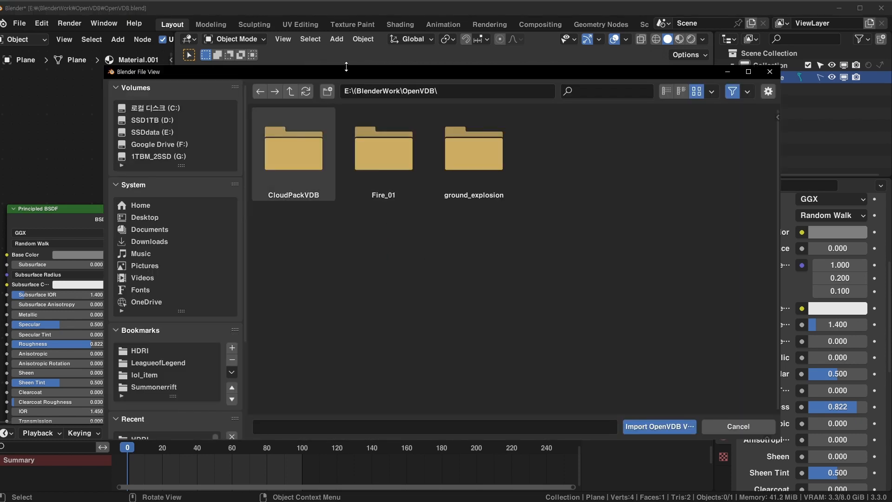
left_click_drag(344, 72, 279, 55)
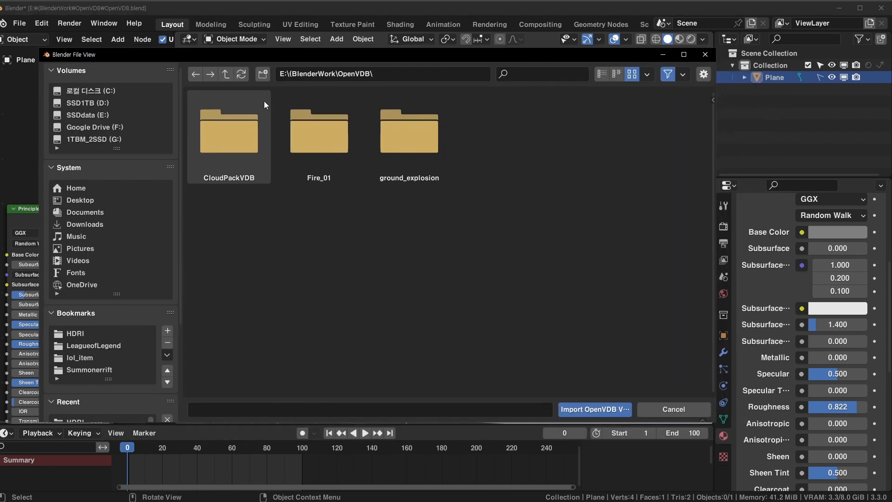
double_click(249, 155)
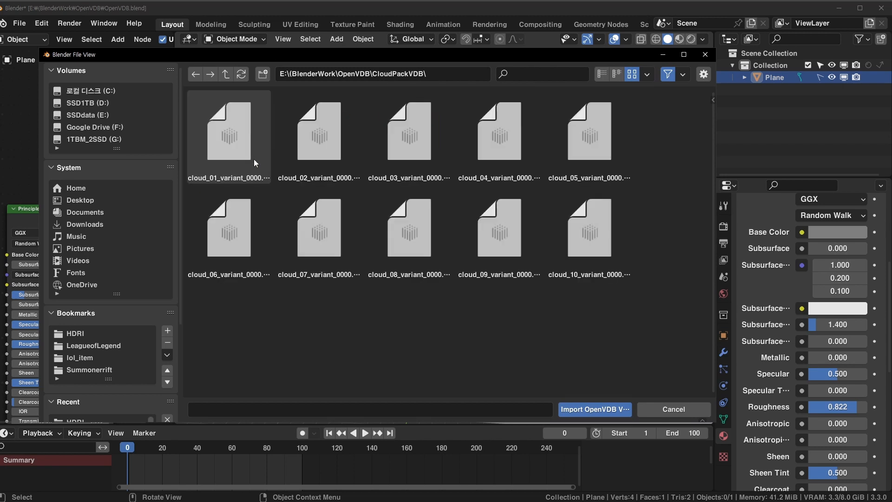
left_click(239, 151)
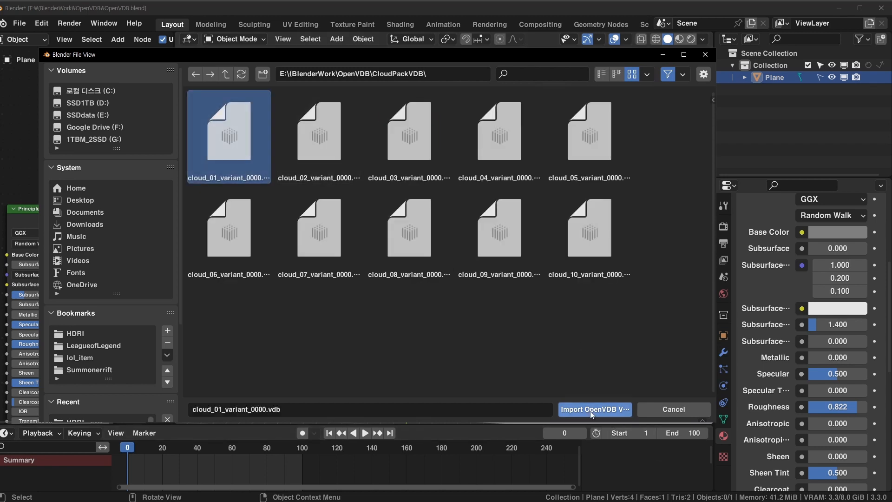
left_click(593, 409)
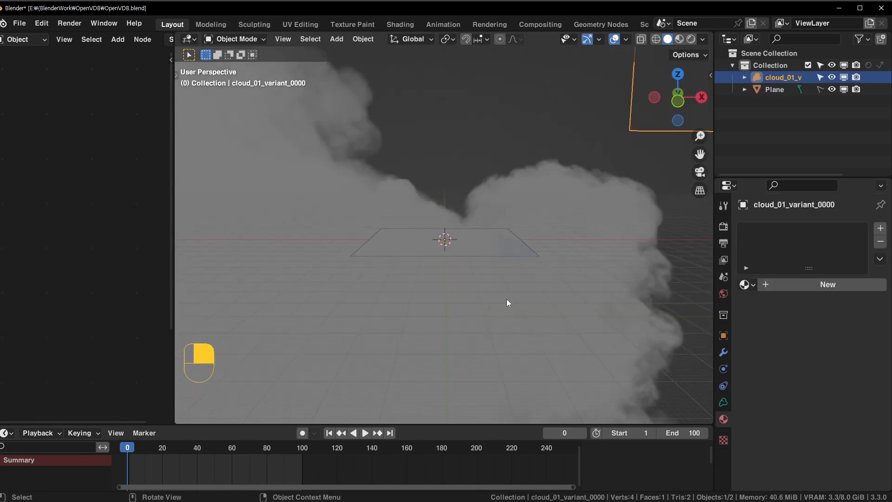
Move the imported cloud volume upward so it sits above the ground plane at the scene's centre
scroll(506, 299, "down", 6)
left_click(569, 246)
left_click(472, 298)
middle_click_drag(473, 297, 497, 291)
key("g")
left_click(511, 225)
key("KP_1")
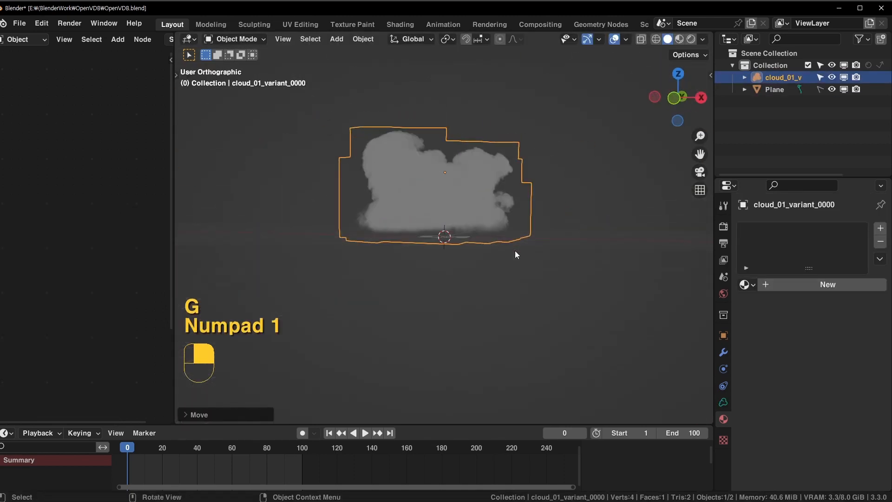
key("g")
left_click(515, 255)
middle_click_drag(613, 132, 608, 151)
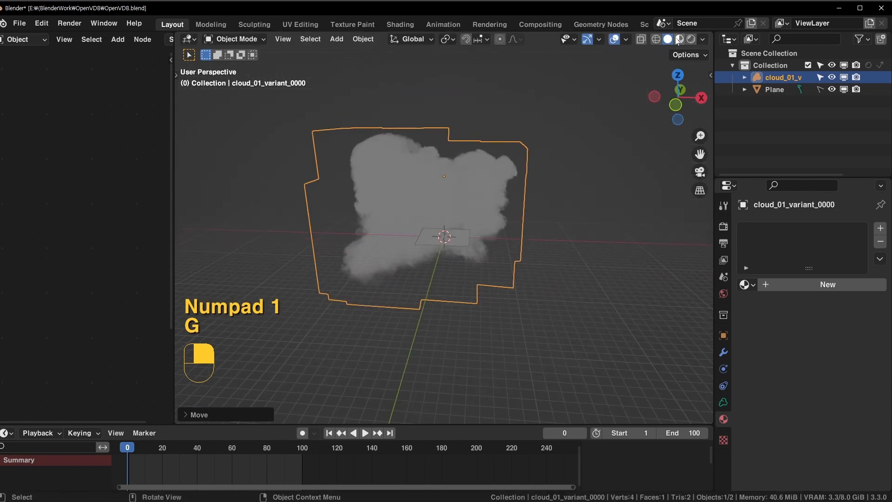
Examine the shape and edge detail of the cloud volume in solid shading, up close and from several sides
scroll(600, 284, "up", 4)
middle_click_drag(598, 289, 430, 296)
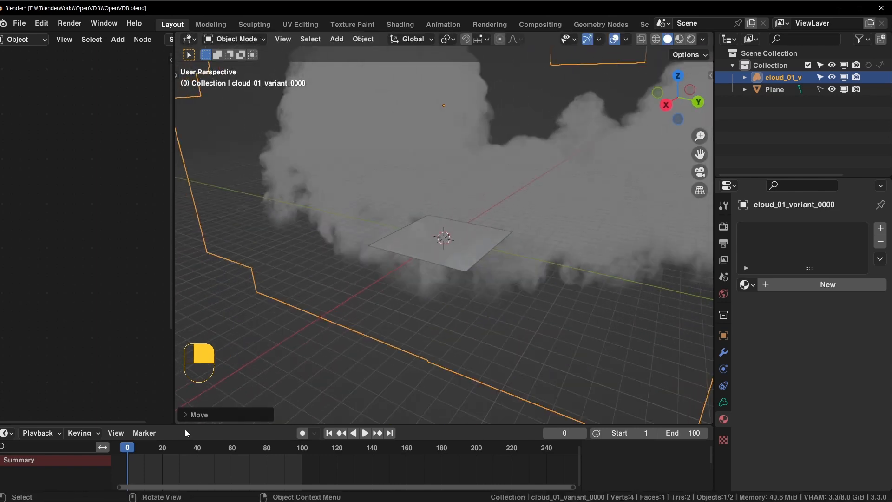
middle_click_drag(609, 275, 314, 178)
middle_click_drag(431, 194, 499, 176, "ctrl")
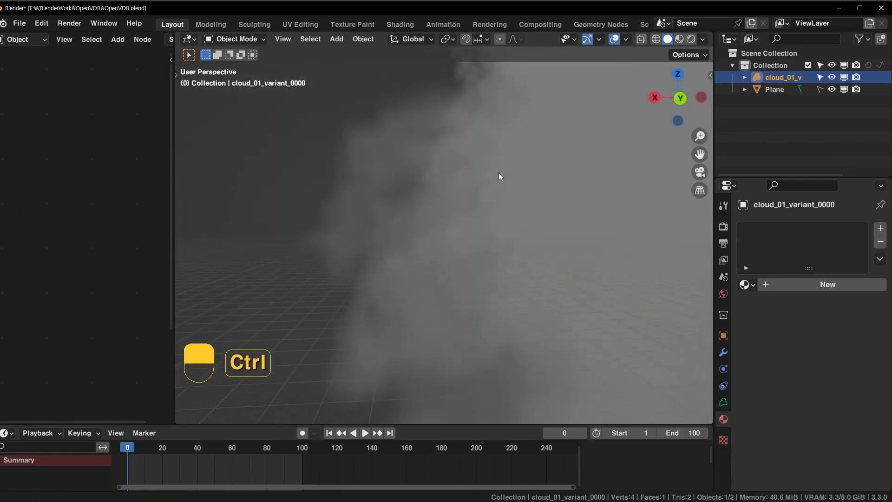
middle_click_drag(386, 138, 438, 186, "ctrl")
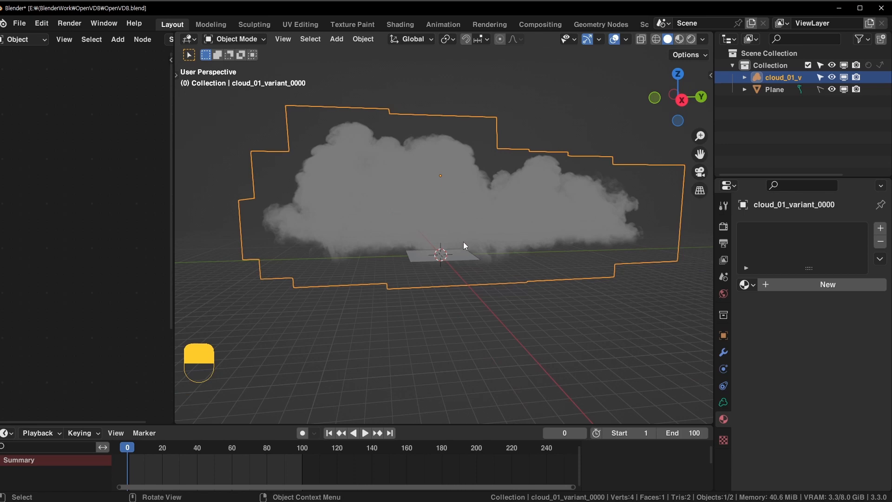
scroll(491, 249, "up", 5)
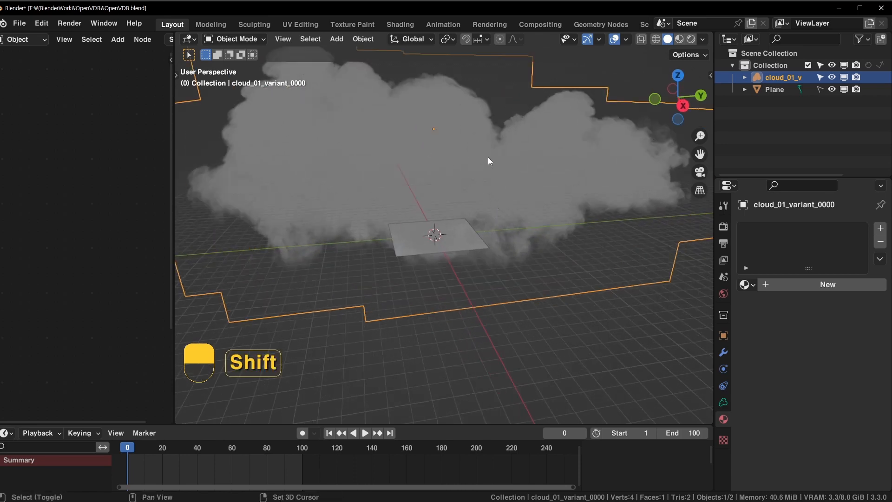
mouse_move(489, 160)
middle_mouse_down("shift")
mouse_move(477, 191)
mouse_move(500, 164)
middle_mouse_up("shift")
mouse_move(571, 172)
middle_mouse_down()
mouse_move(515, 183)
mouse_move(569, 179)
middle_mouse_up()
middle_click_drag(563, 257, 582, 236, "shift")
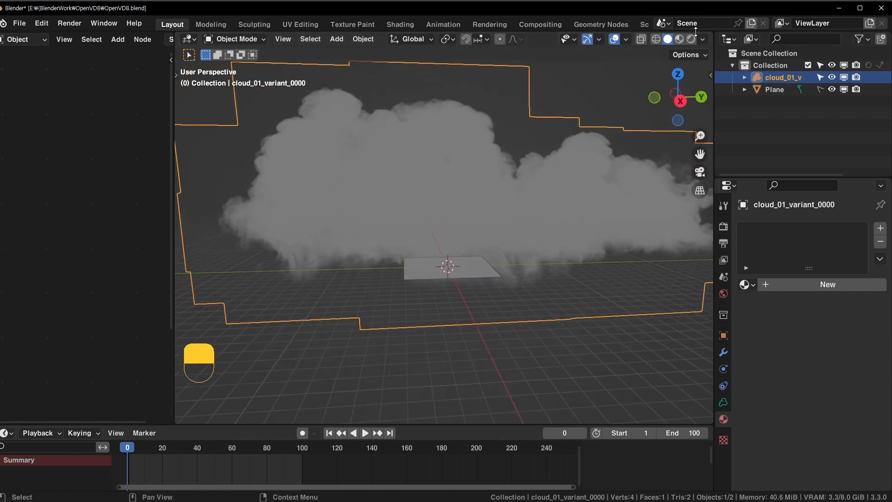
Display the scene's render settings, switch the viewport to rendered shading with Cycles, and deselect the cloud to inspect it
left_click(723, 227)
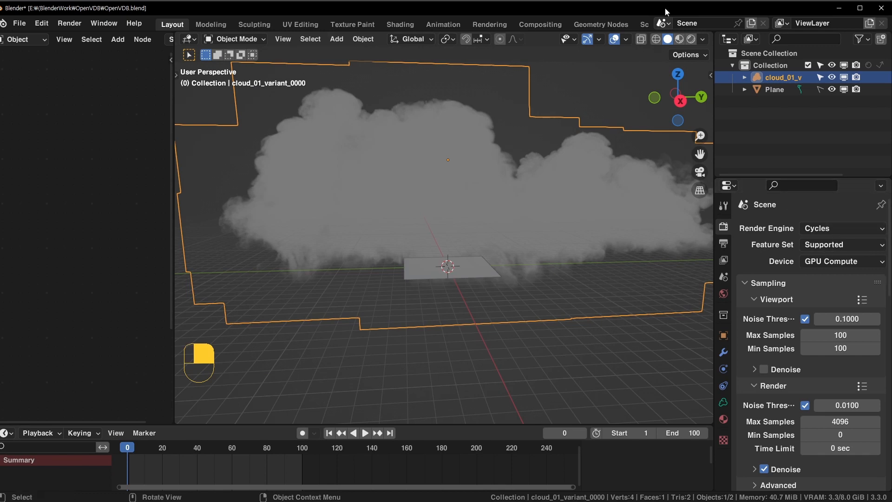
left_click(692, 39)
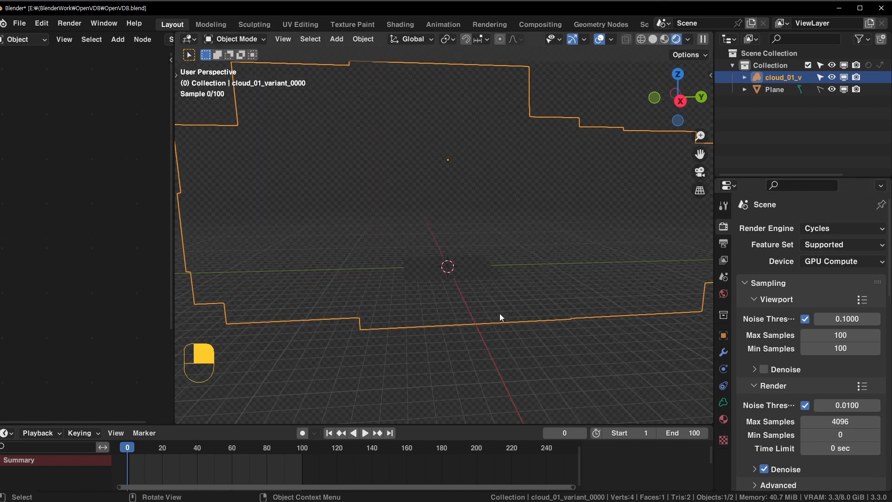
left_click(345, 321)
middle_click_drag(344, 322, 498, 317)
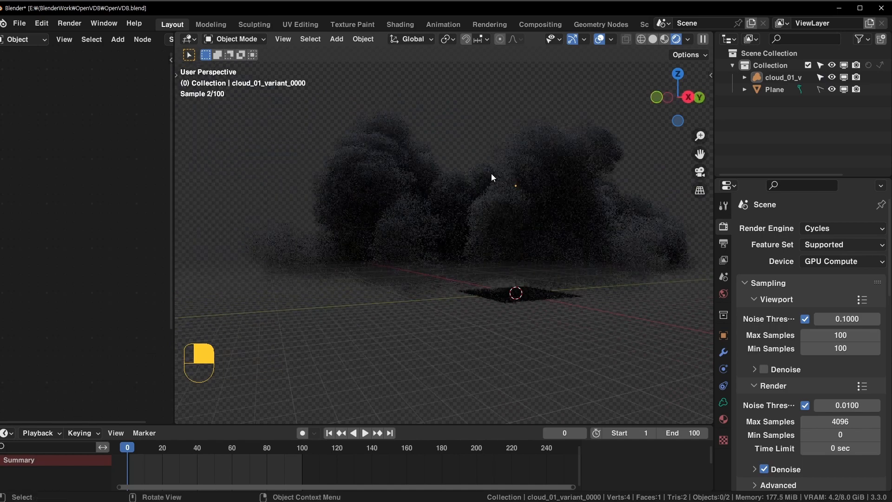
Replace the world background's environment image with the Over Clouds HDRI from the HDRI folder
left_click(720, 293)
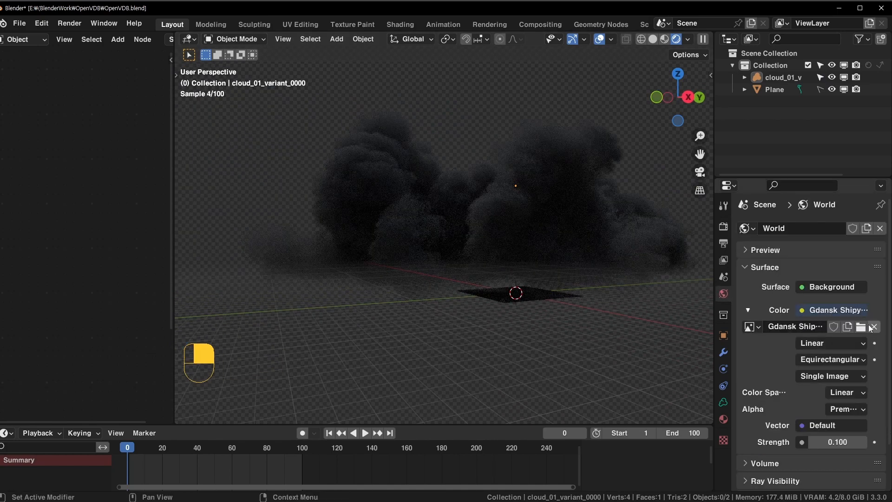
left_click(864, 329)
scroll(462, 219, "down", 5)
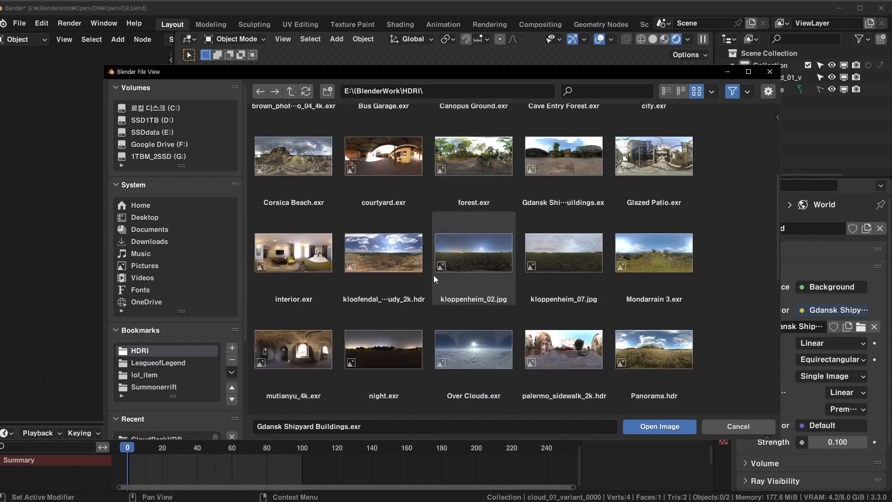
double_click(460, 292)
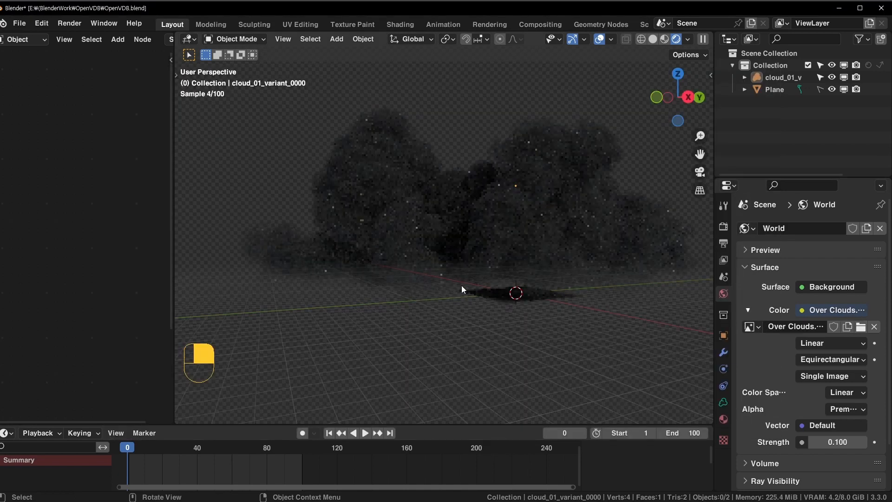
middle_click_drag(430, 286, 604, 288)
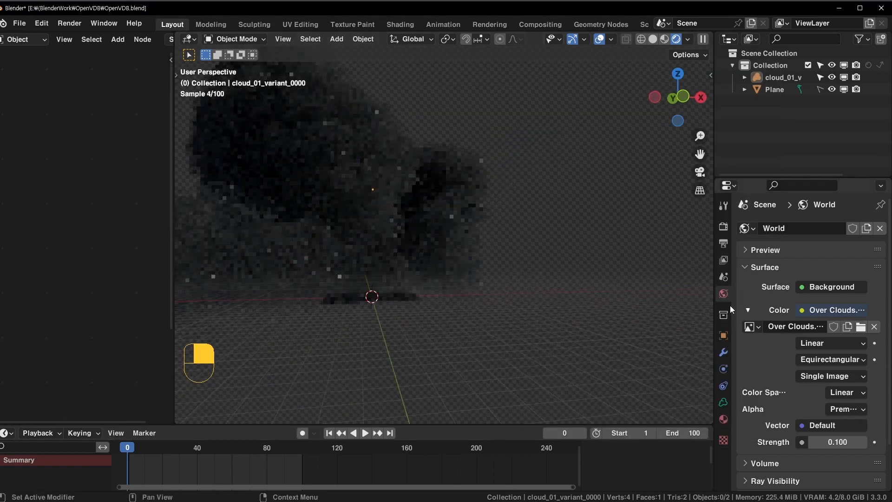
Disable the transparent film background in the render settings so the sky image is rendered behind the cloud
left_click(724, 226)
scroll(805, 415, "down", 15)
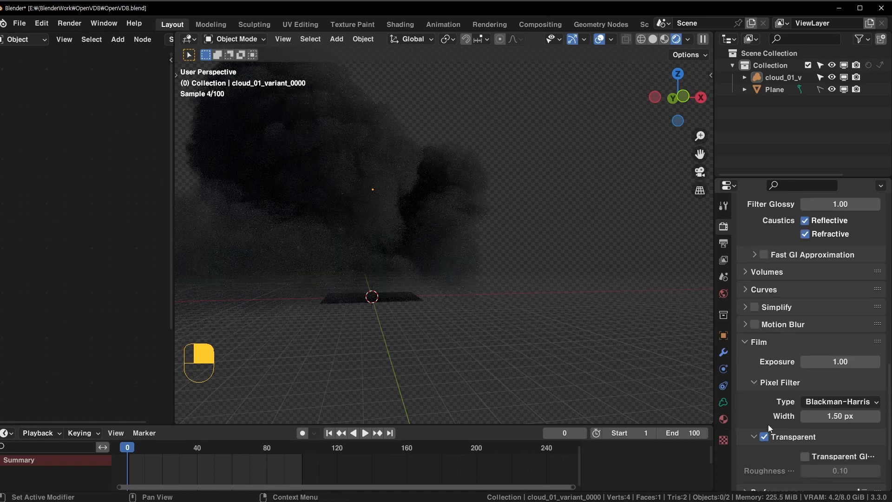
left_click(765, 436)
middle_click_drag(563, 278, 460, 278)
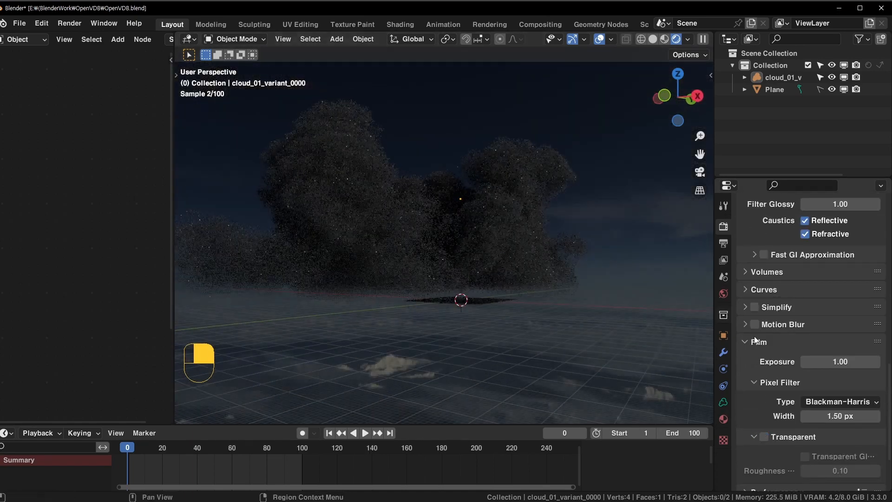
Set the world background strength to 1
left_click(723, 294)
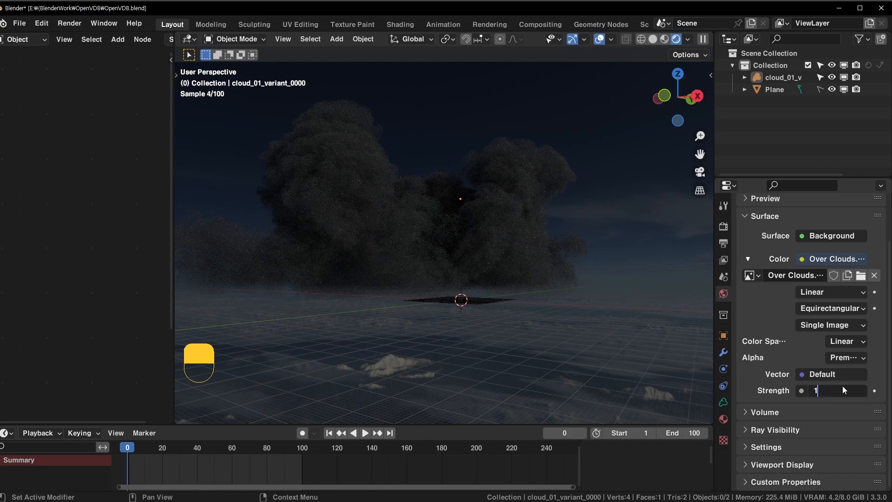
left_click(845, 389)
type("1")
key("Return")
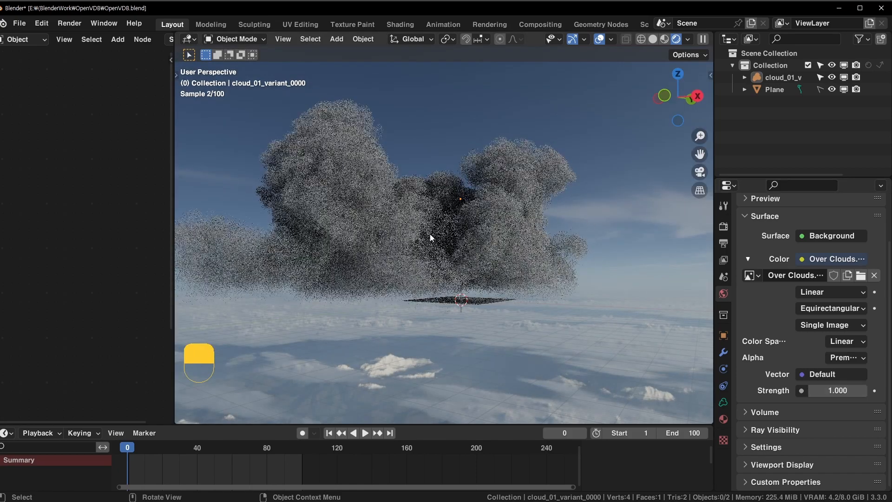
Select the cloud volume and create a new material for it
left_click(539, 226)
middle_click_drag(539, 226, 487, 208)
scroll(488, 207, "up", 3)
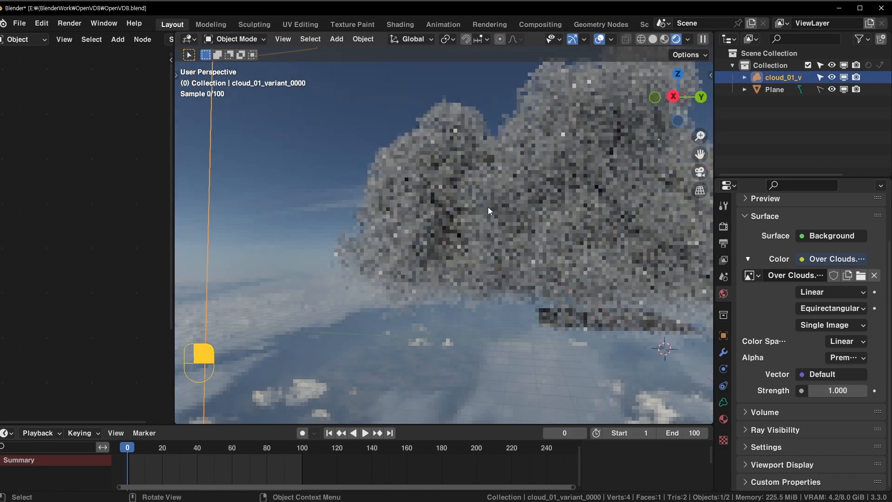
scroll(488, 207, "up", 2)
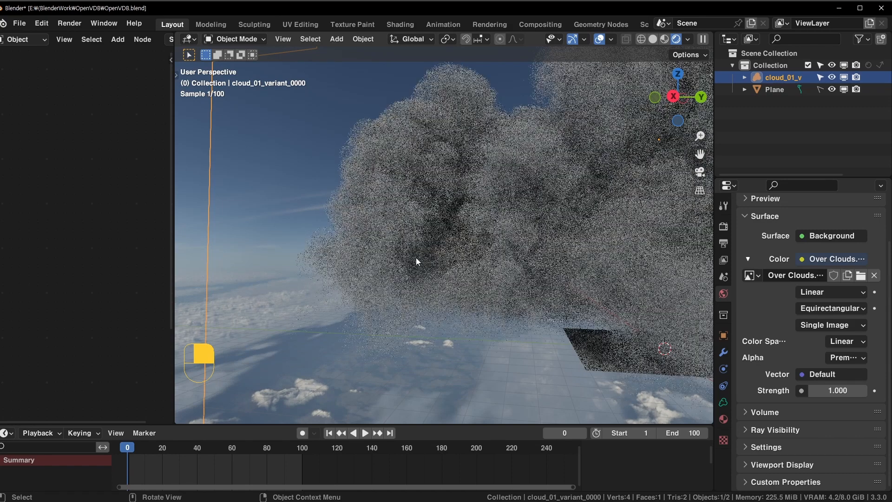
left_click(724, 419)
left_click(820, 285)
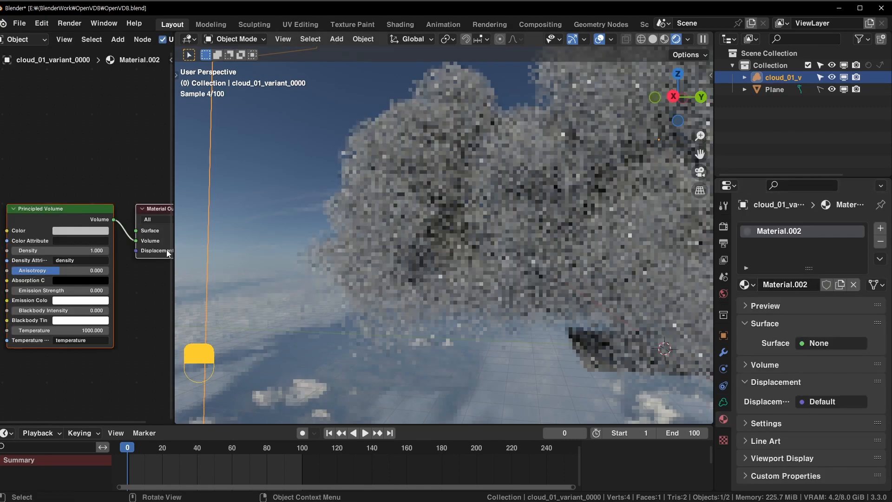
Widen the shader editor and arrange the Principled Volume and Material Output nodes side by side
middle_click_drag(119, 202, 95, 168)
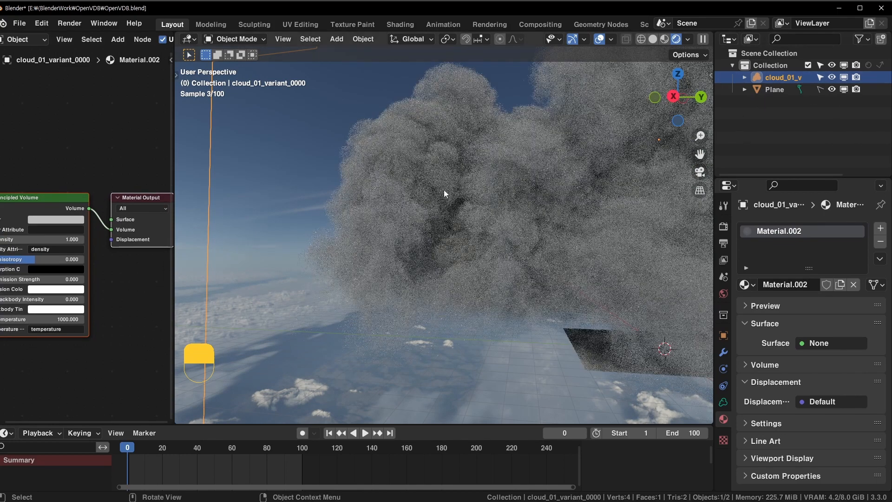
middle_click_drag(407, 188, 424, 191)
middle_click_drag(90, 265, 133, 255)
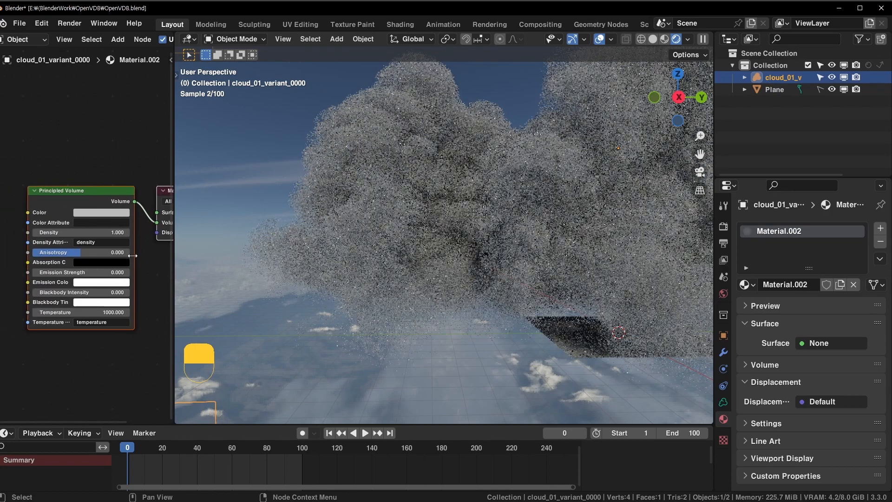
scroll(60, 168, "up", 3)
left_click_drag(172, 147, 284, 144)
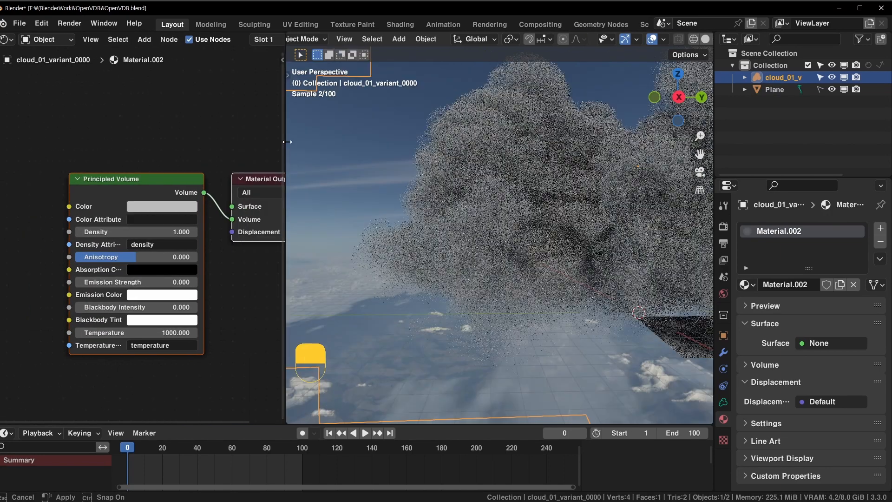
middle_click_drag(239, 131, 190, 133)
left_click_drag(128, 180, 112, 178)
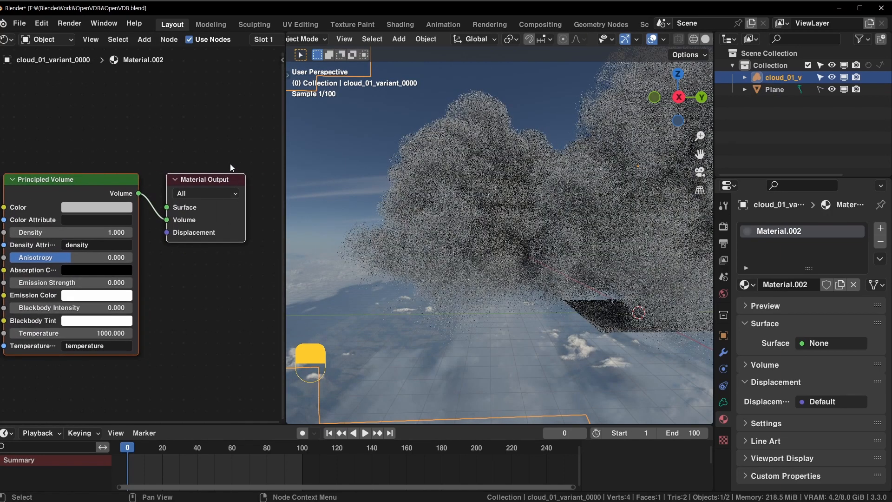
left_click_drag(216, 177, 226, 170)
left_click(95, 175)
left_click_drag(94, 175, 87, 177)
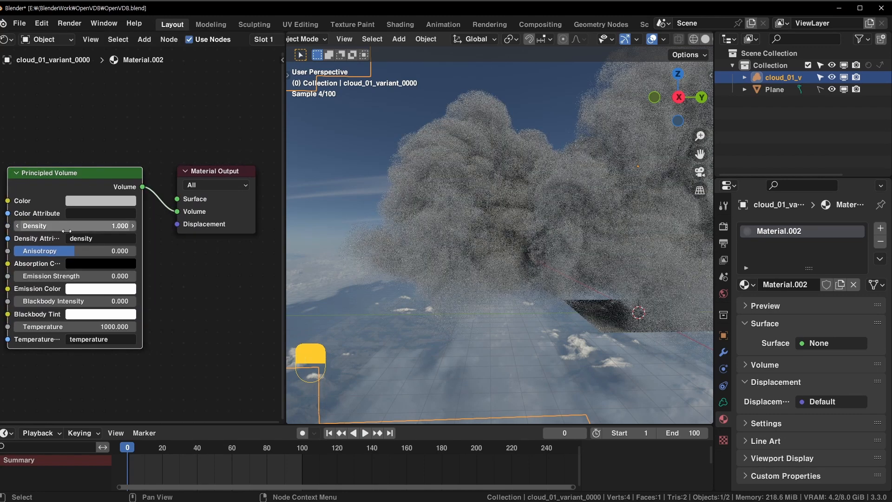
Try a density of 0.1 on the Principled Volume node, and set it back to 1
left_click(76, 226)
type("0.1")
key("Return")
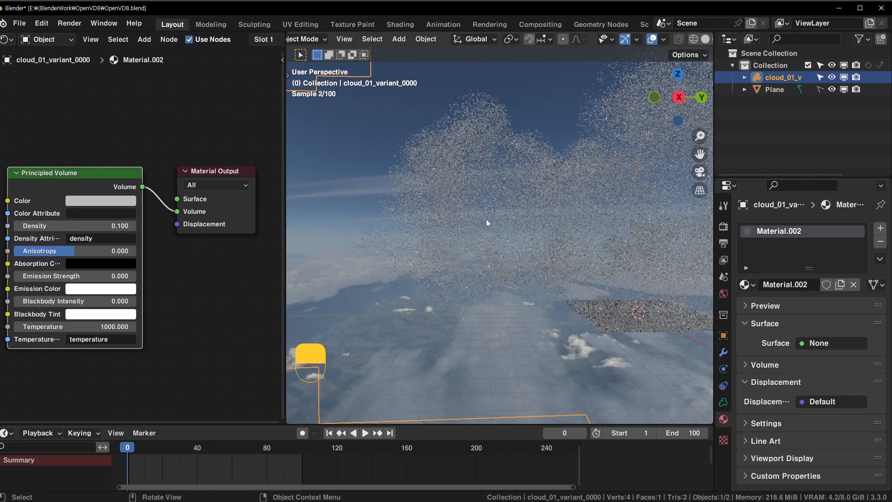
middle_click_drag(488, 219, 584, 205)
left_click(103, 225)
type("1")
key("Return")
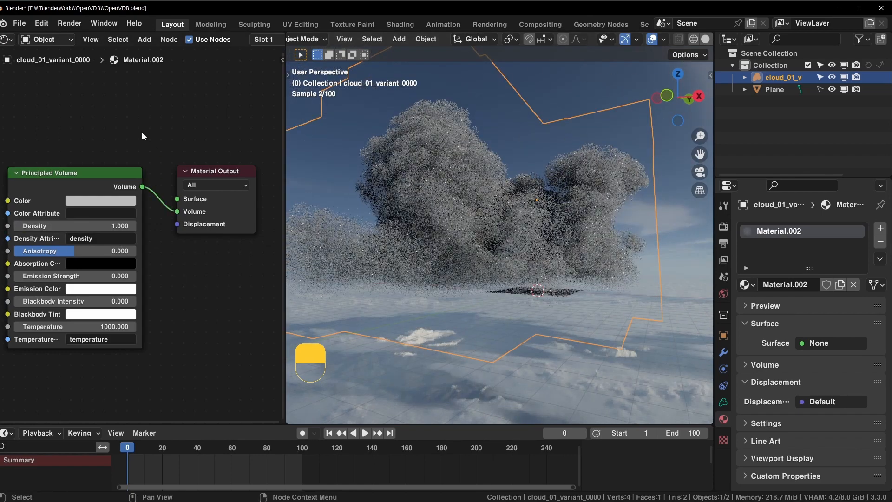
Add a Volume Scatter node above the Principled Volume and connect it to the Material Output's Volume input
middle_click_drag(141, 132, 166, 239, "shift")
key("shift+a")
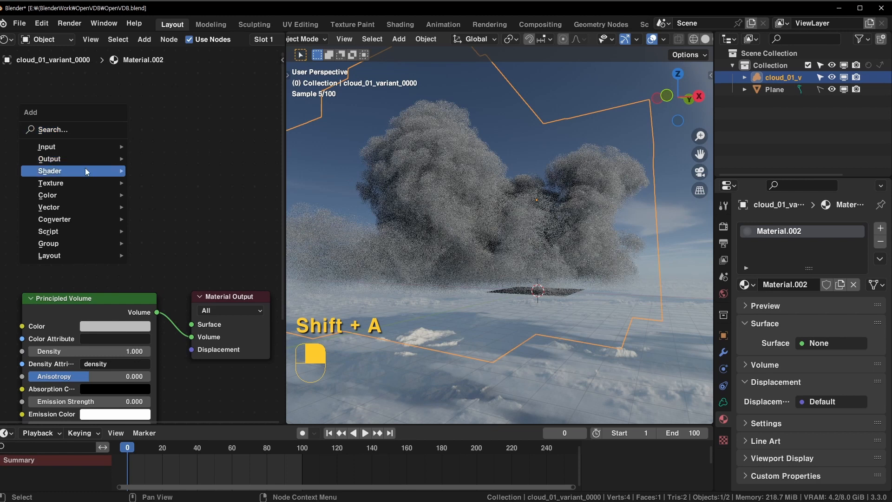
mouse_move(77, 170)
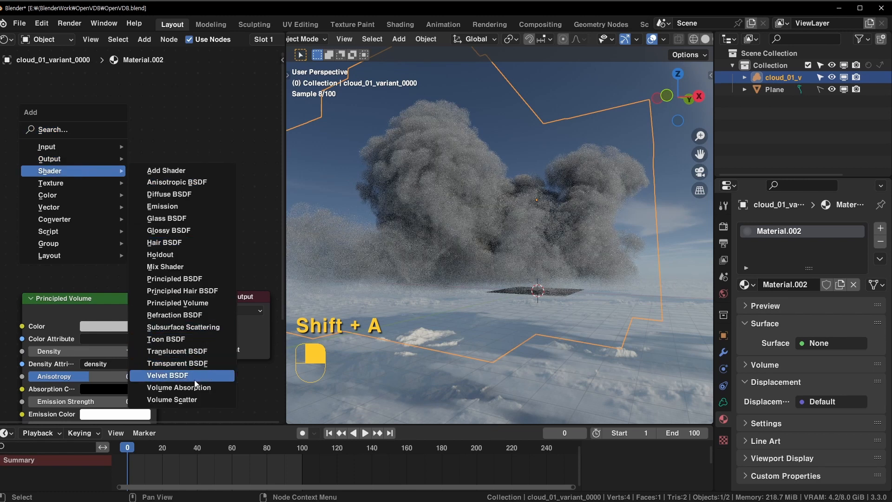
left_click(190, 400)
left_click(153, 194)
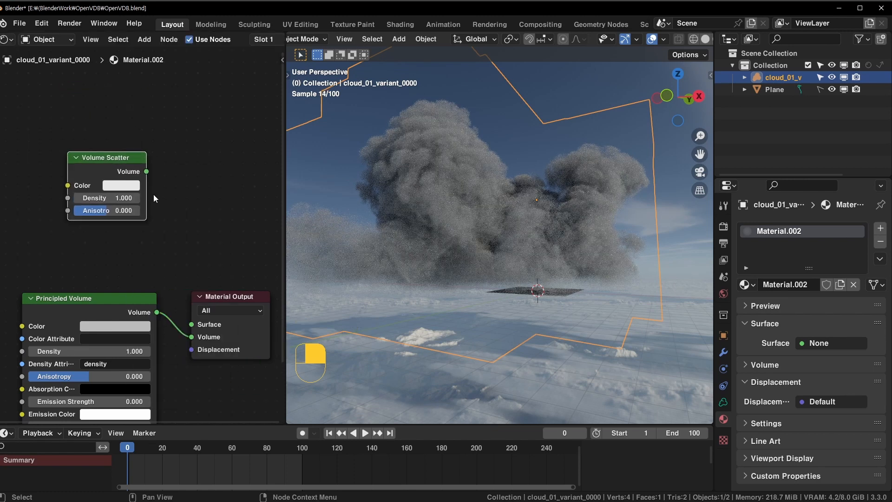
left_click_drag(146, 171, 191, 338)
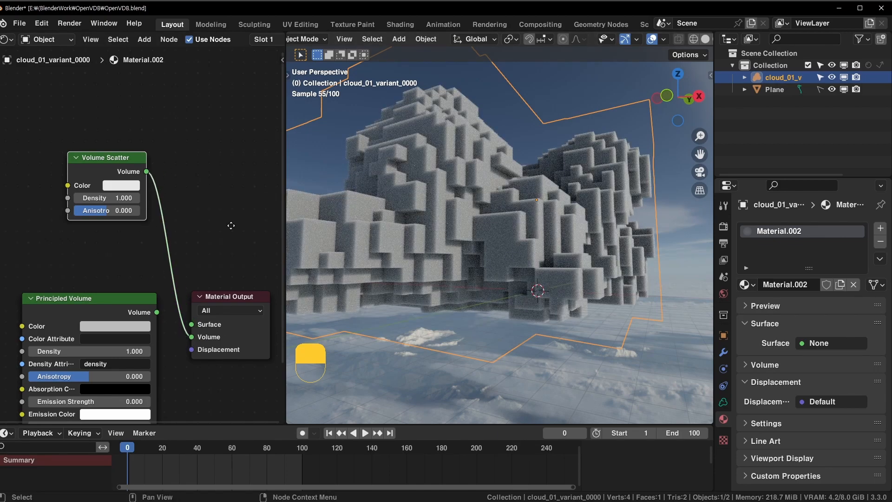
Reposition the Volume Scatter node, inspect the cloud up close, and set the node's density to 0.2
left_click_drag(111, 163, 100, 185)
middle_click_drag(412, 182, 389, 191)
scroll(456, 264, "up", 4)
scroll(514, 196, "up", 4)
middle_click_drag(495, 134, 456, 216)
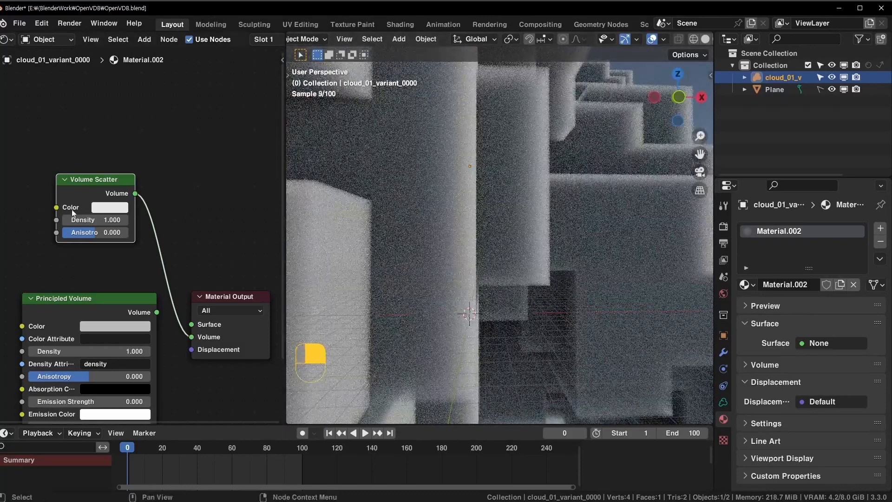
key("Return")
middle_click_drag(478, 200, 558, 202)
scroll(538, 196, "down", 6)
scroll(568, 190, "up", 8)
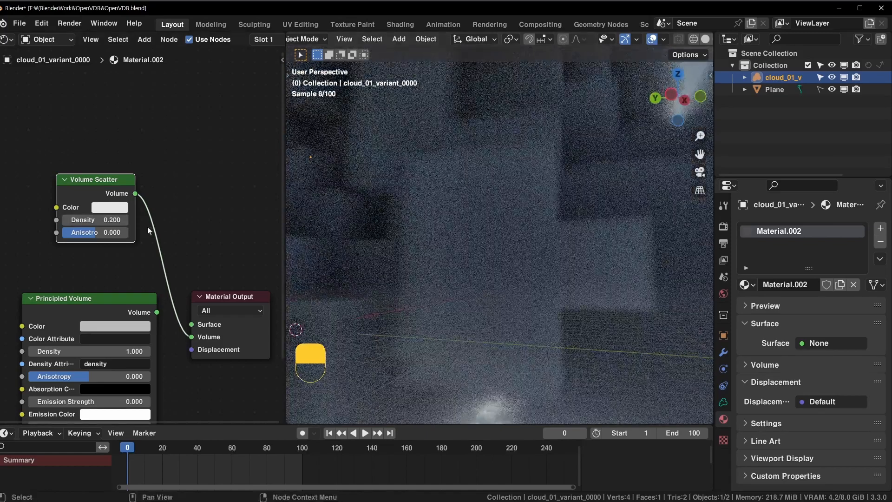
Set the Volume Scatter density to 0.05 and view the whole cloud from farther away
type("5")
key("Return")
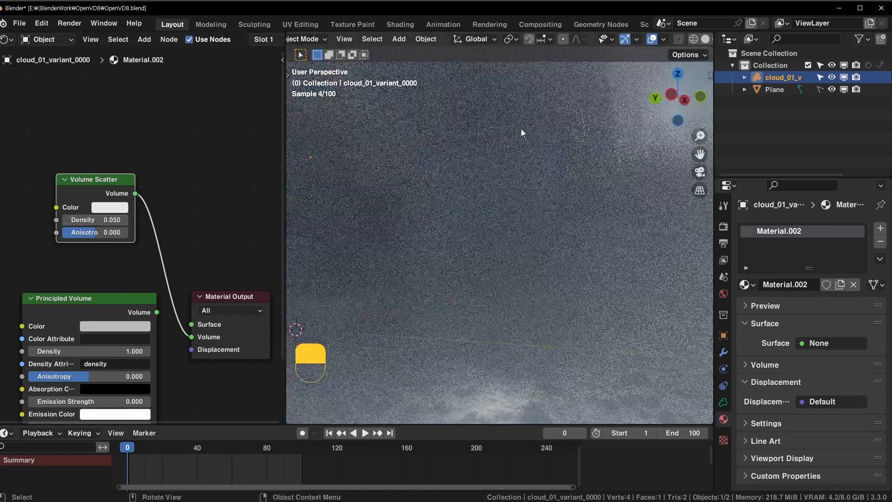
scroll(525, 119, "down", 5)
middle_click_drag(587, 106, 574, 125)
scroll(573, 116, "up", 2)
scroll(573, 125, "down", 3)
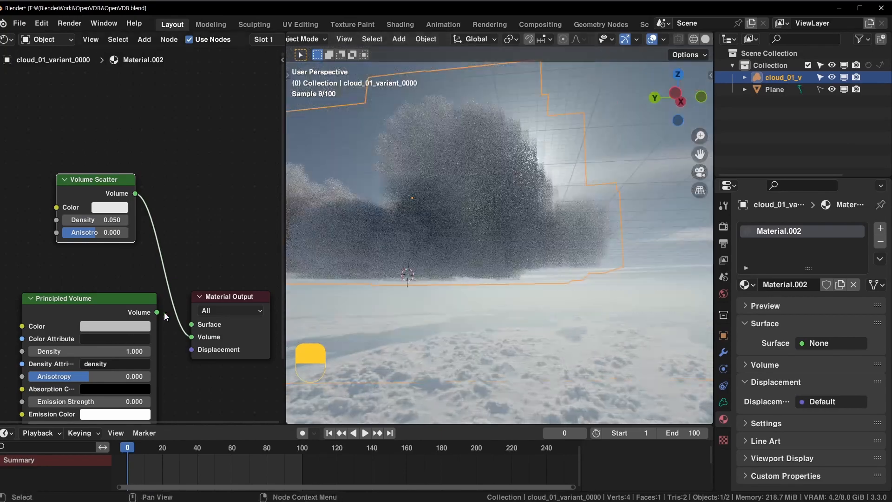
Reconnect the Principled Volume node to the Material Output's Volume input in place of the Volume Scatter
left_click_drag(157, 312, 192, 337)
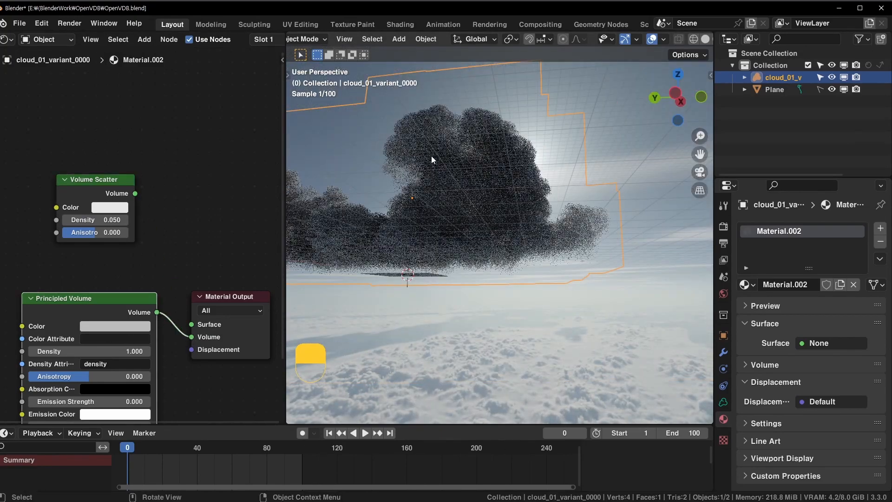
middle_click_drag(431, 155, 395, 163)
scroll(395, 163, "up", 2)
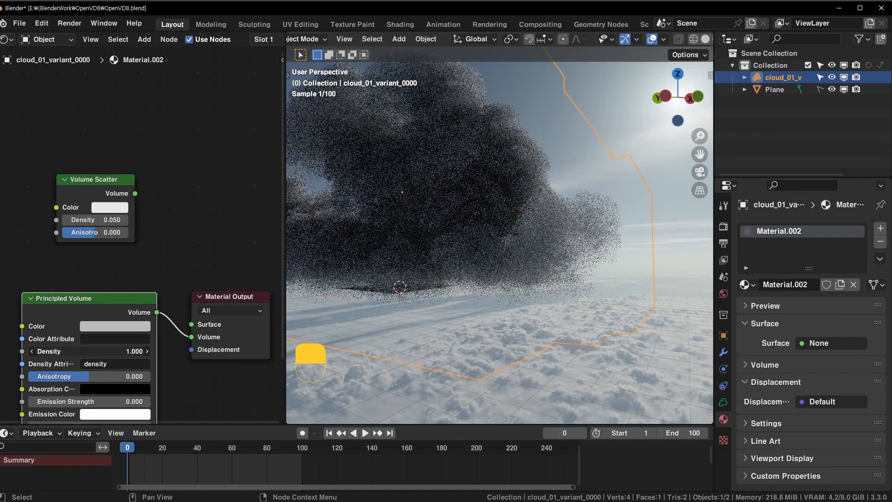
Try Principled Volume densities of 0.1 and 0.2, and return the density to 1
left_click(105, 354)
type("0.1")
key("Return")
left_click(116, 356)
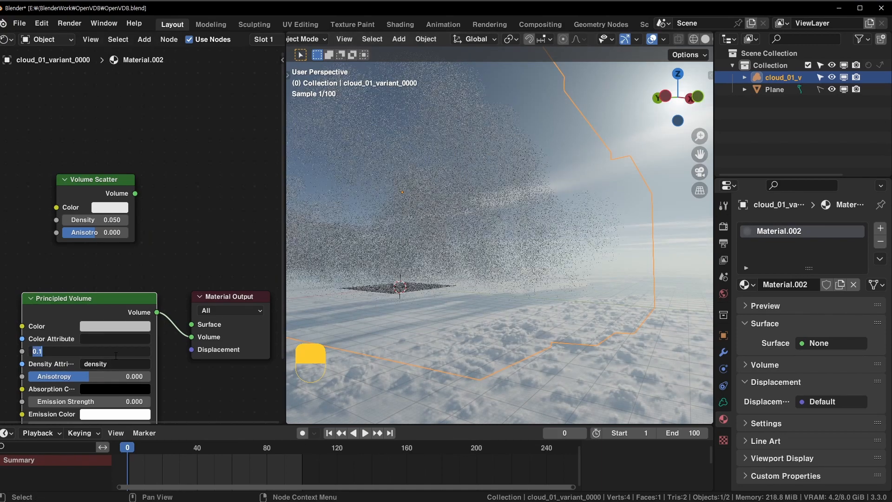
key("Return")
left_click(123, 352)
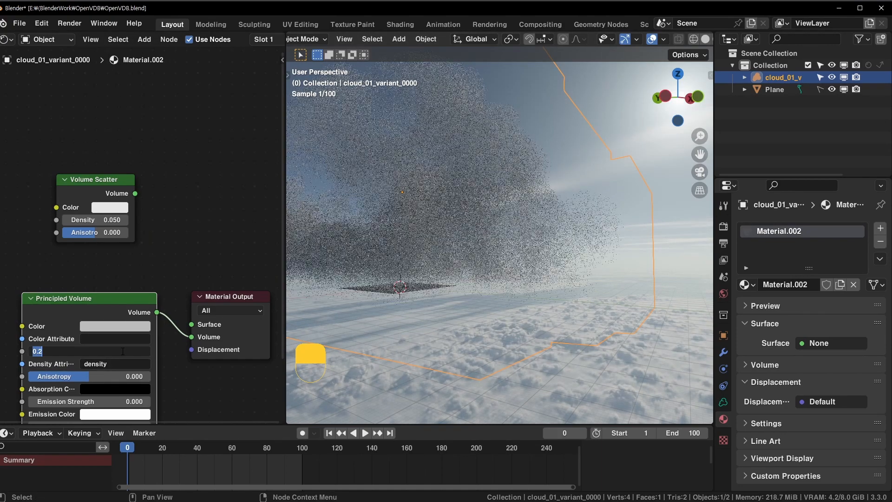
type("1")
key("Return")
Brighten the Principled Volume's color to white
middle_click_drag(537, 119, 453, 131)
left_click(131, 328)
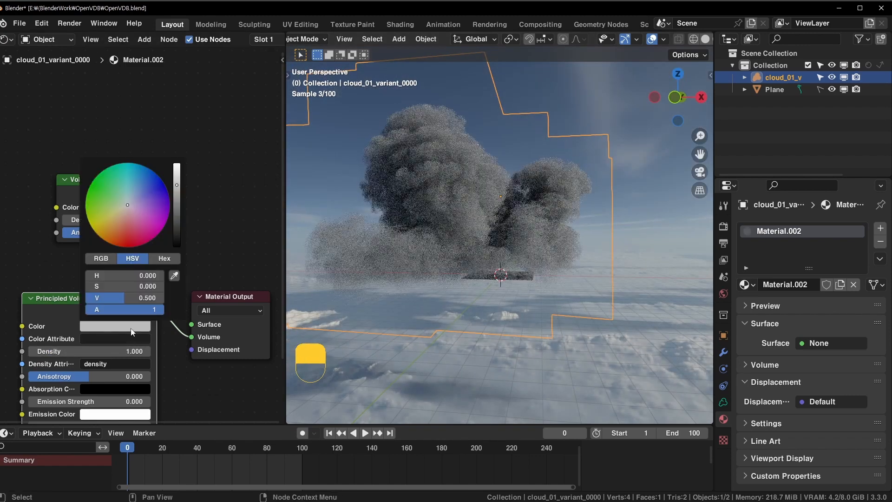
left_click_drag(177, 181, 177, 165)
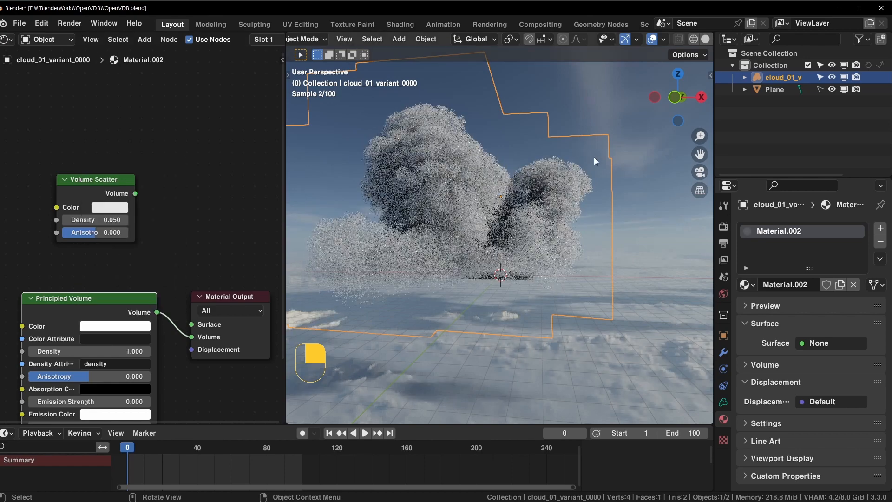
Set the maximum volume light bounces to 5 and maximize the 3D viewport to view the cloud
left_click(723, 227)
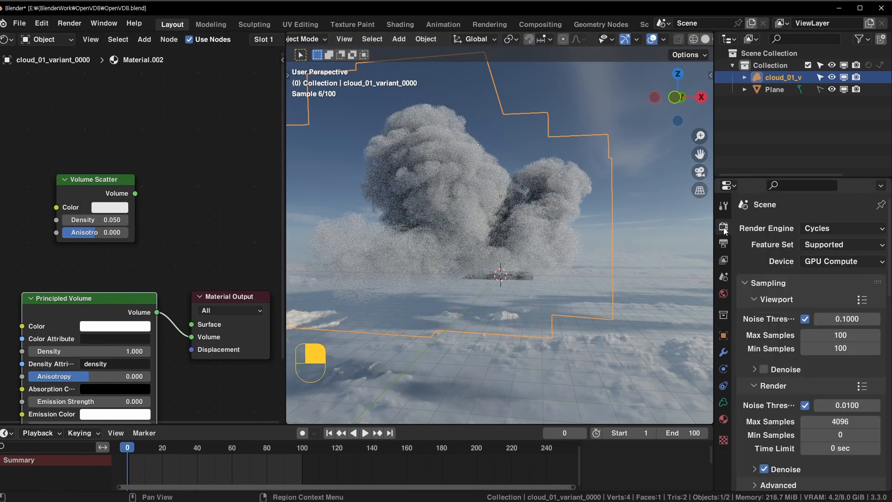
scroll(808, 363, "down", 10)
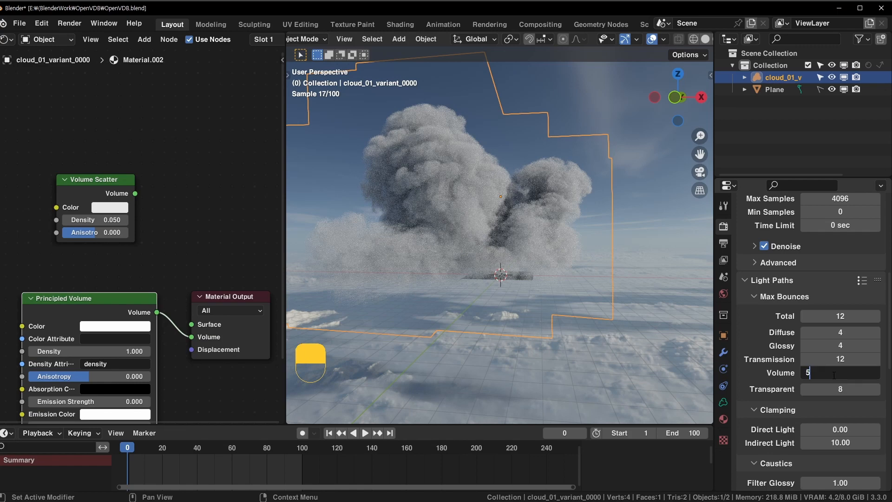
key("Return")
middle_click_drag(475, 294, 519, 284)
key("ctrl+space")
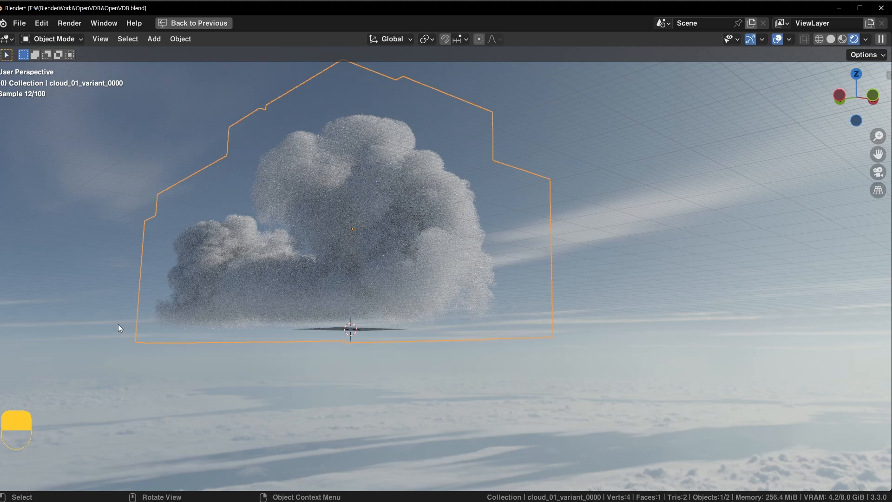
Restore the full workspace layout and scale the cloud volume down to about 0.3 of its size
middle_click_drag(456, 176, 430, 239)
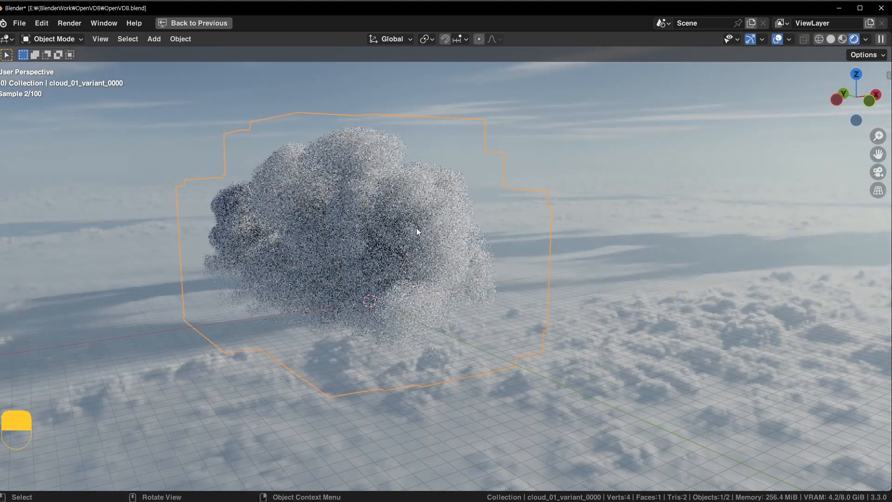
key("ctrl+space")
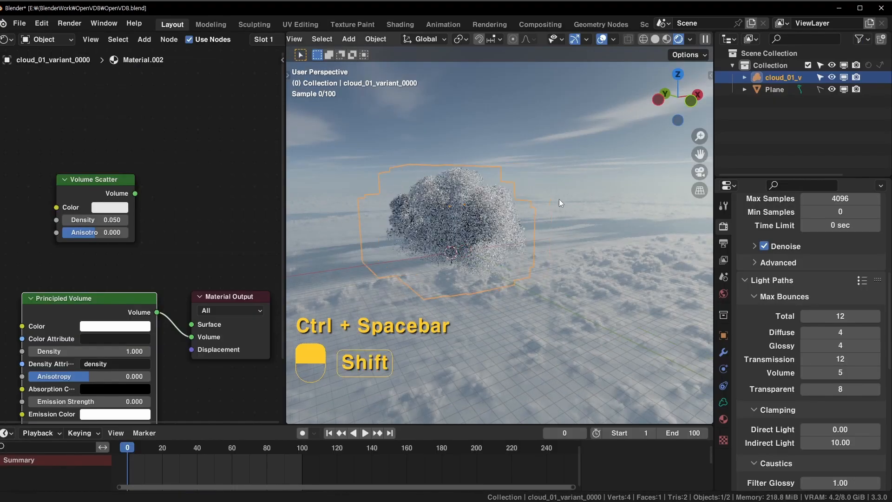
key("s")
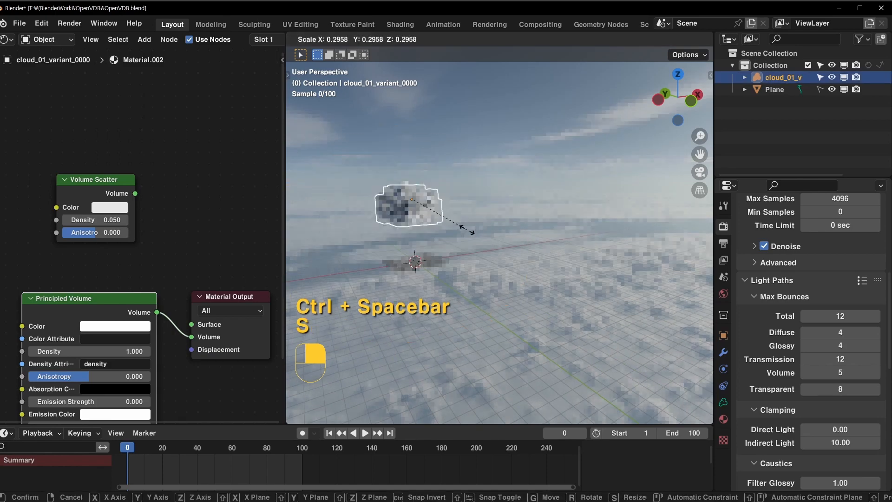
left_click(467, 229)
key("KP_Decimal")
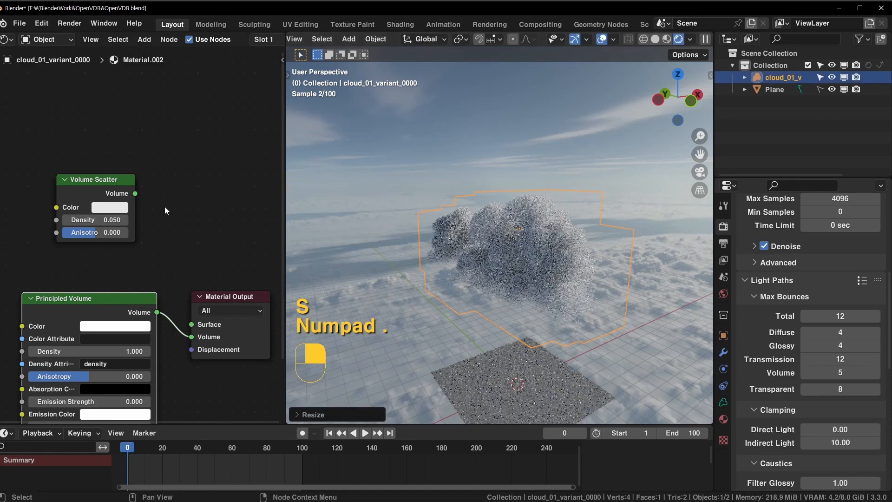
Widen the 3D viewport and move the cloud down along the Z axis to just above the plane, leaving it deselected
left_click_drag(288, 189, 180, 190)
middle_click_drag(534, 283, 524, 211, "shift")
key("g")
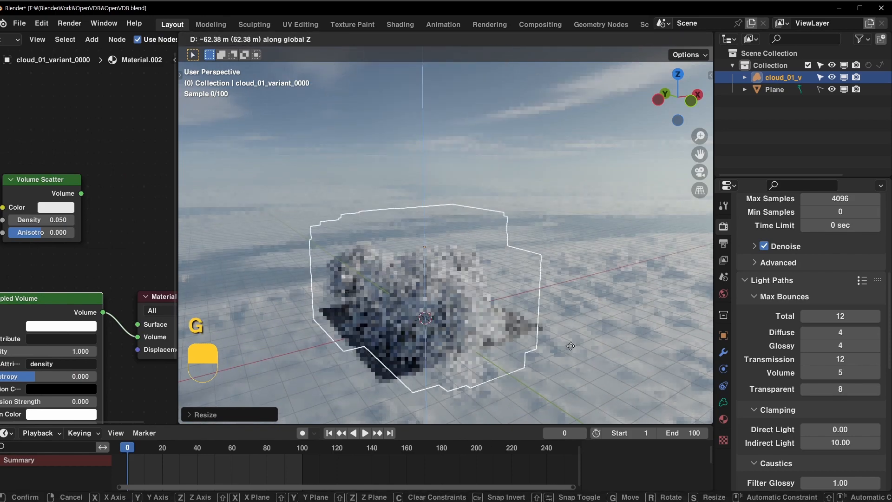
left_click(573, 333)
left_click(387, 381)
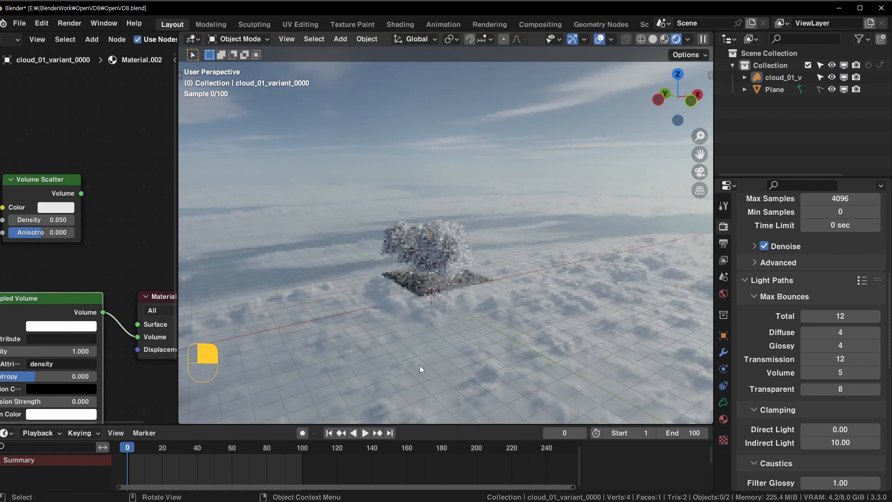
left_click(406, 343)
left_click(407, 344)
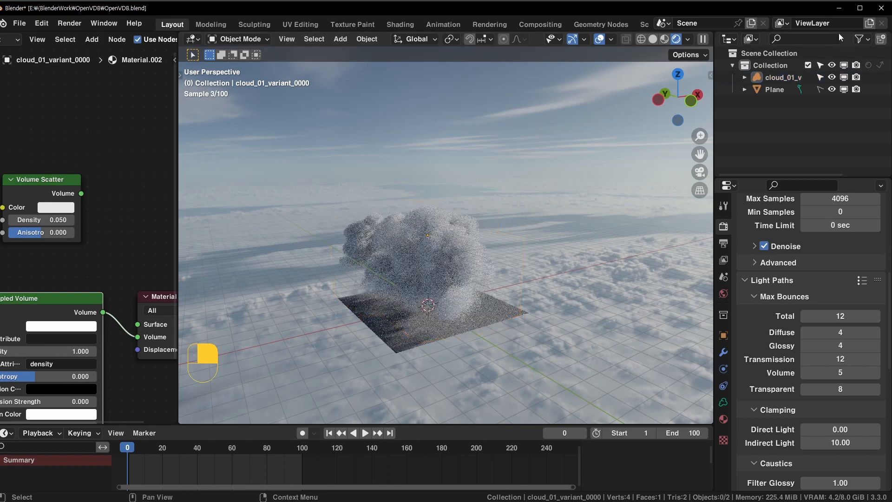
Scale the Plane up into a wide ground surface beneath the cloud and apply the transform
left_click(775, 90)
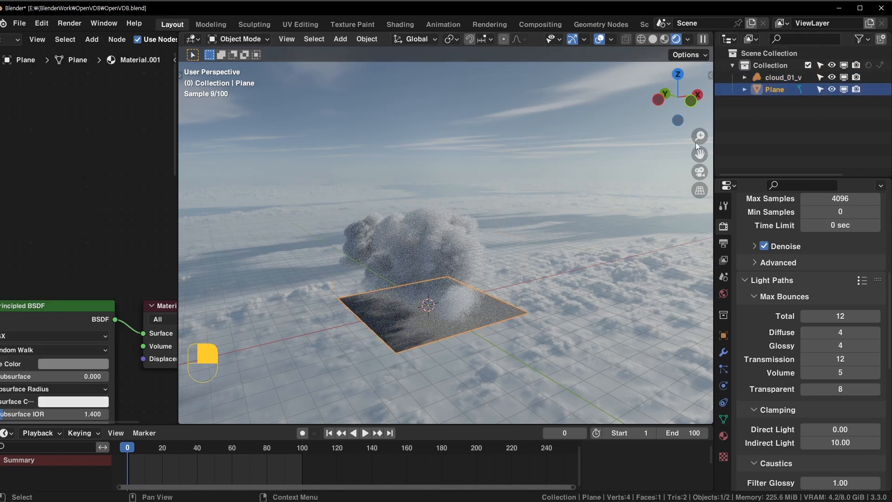
key("s")
left_click(623, 267)
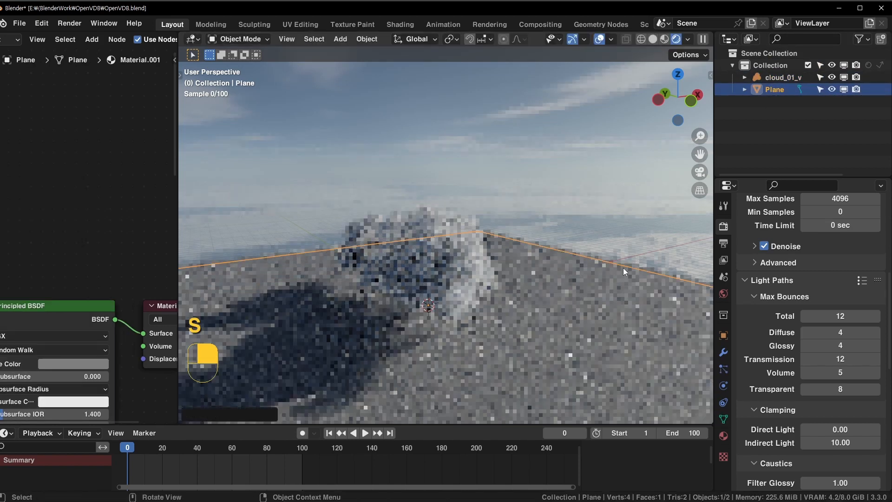
key("ctrl+a")
left_click(565, 218)
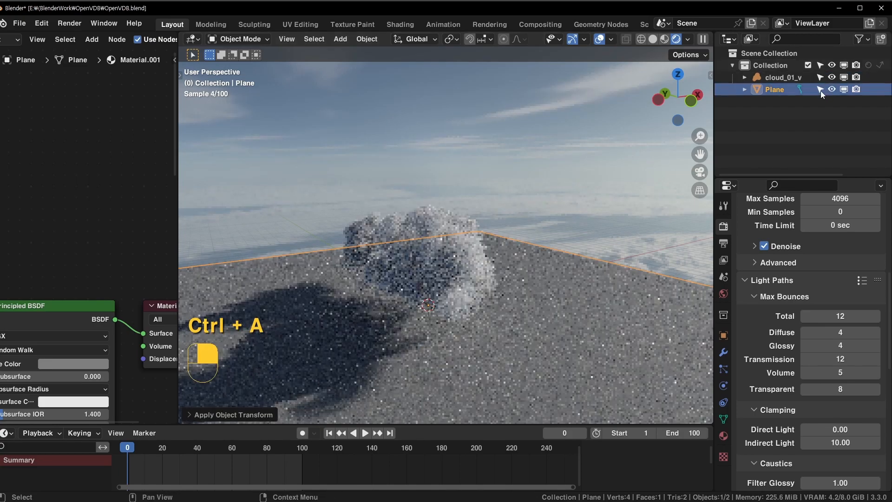
Make the Plane unselectable, select the cloud and examine the shadow it casts on the ground
left_click(820, 89)
left_click(416, 264)
middle_click_drag(416, 264, 515, 256, "shift")
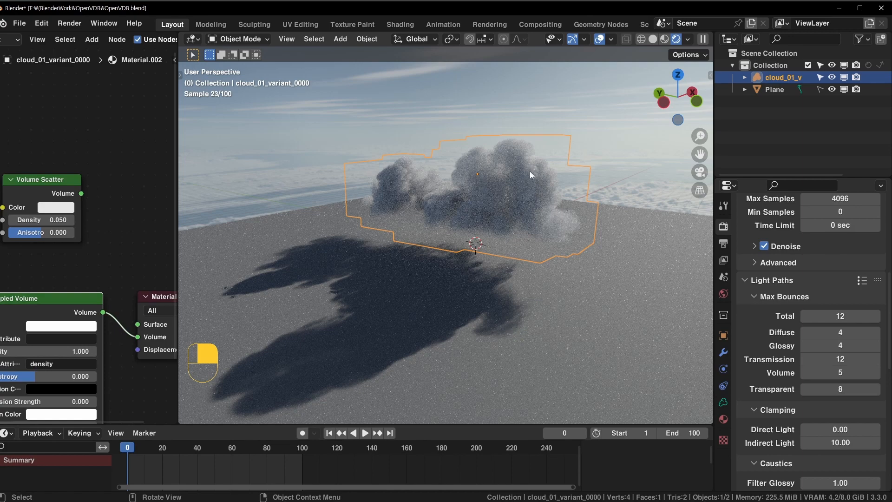
scroll(559, 220, "down", 5)
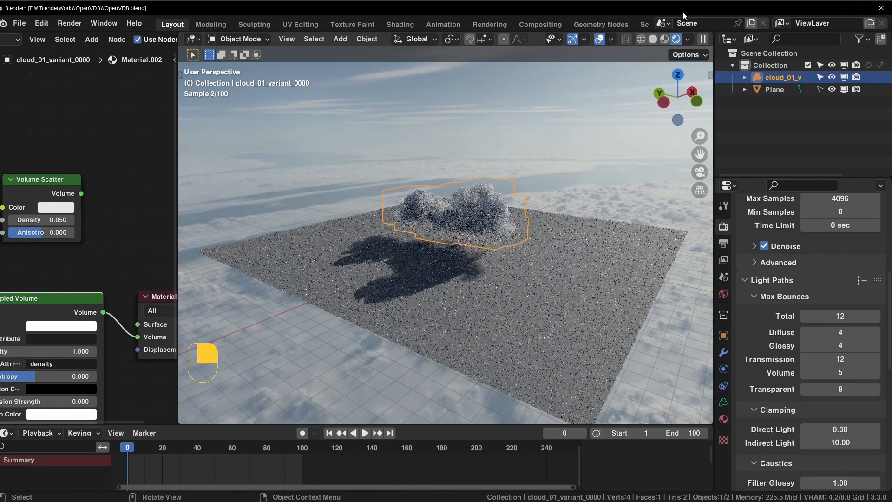
Switch the viewport to solid shading and move the cloud along the negative X direction, away from the plane's center
left_click(653, 40)
middle_click_drag(501, 204, 532, 230)
key("g")
key("x")
left_click(502, 195)
middle_click_drag(503, 194, 599, 214)
key("g")
middle_click(588, 216)
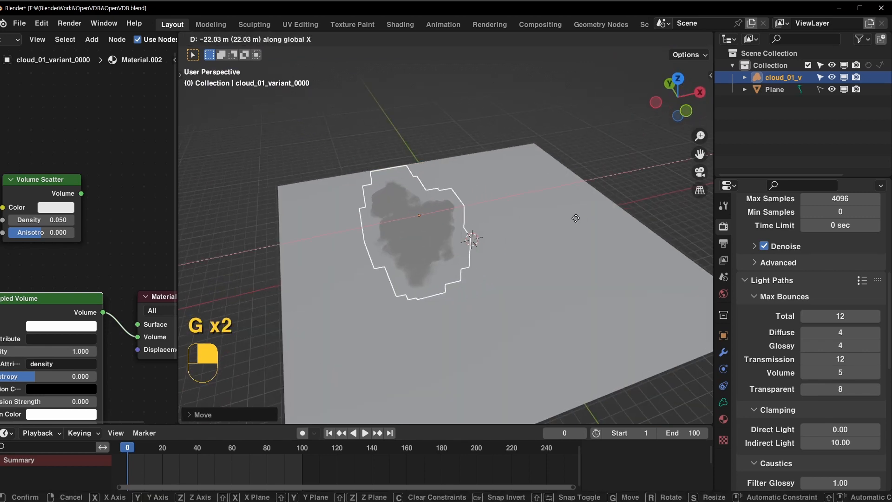
left_click(560, 209)
left_click(496, 109)
Import the OpenVDB volume cloud_08_variant_0000 from the CloudPackVDB folder
key("shift+a")
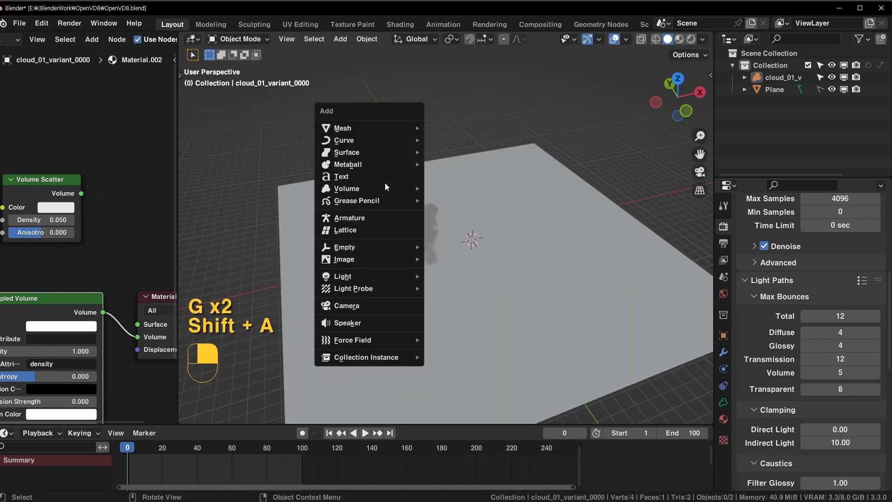
mouse_move(389, 188)
left_click(462, 189)
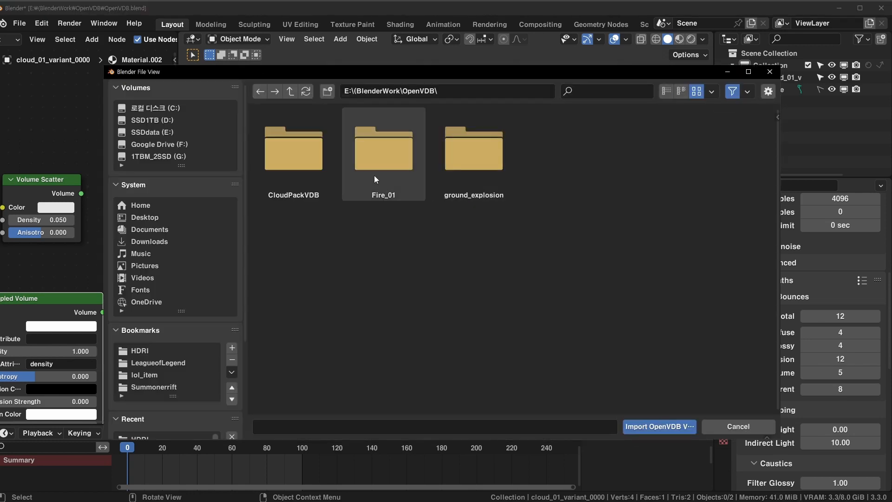
left_click(313, 169)
double_click(313, 168)
double_click(486, 214)
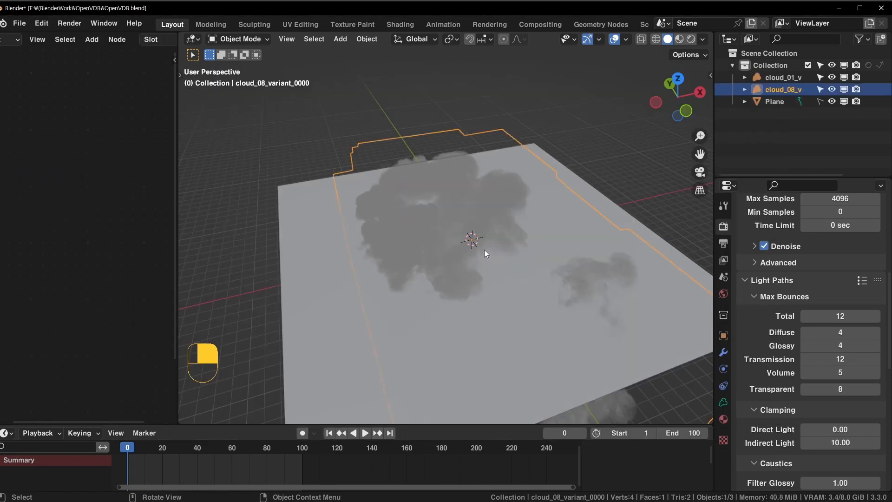
Move the imported cloud along the X axis and reposition it beside the smaller cloud
key("g")
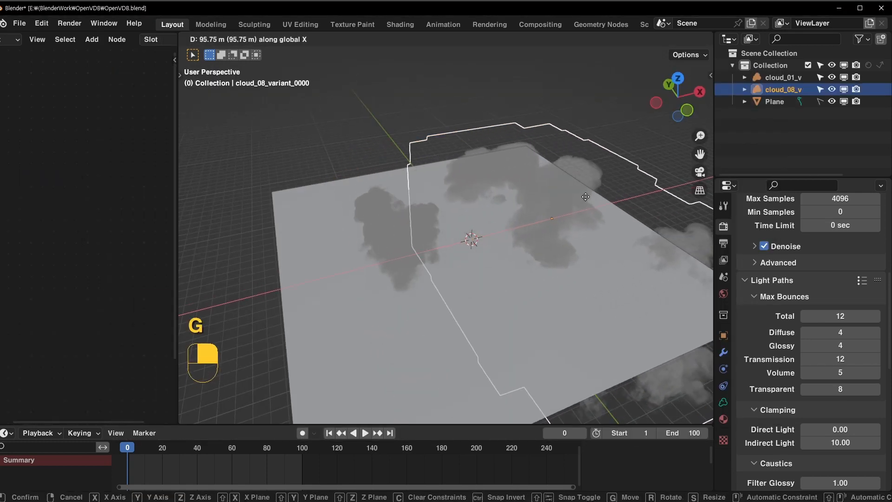
left_click(495, 267)
middle_click_drag(494, 268, 578, 247)
key("g")
left_click(685, 419)
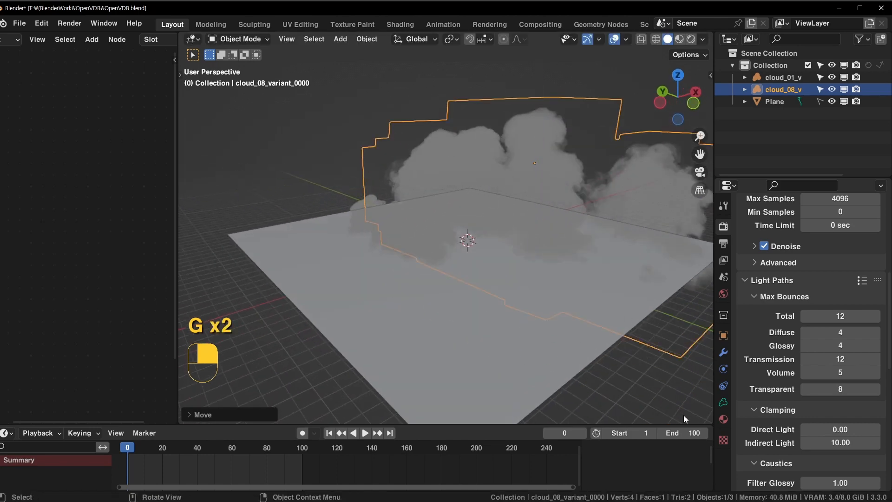
Rename the smaller cloud's material Material.002 to Cloud
left_click(724, 420)
left_click(747, 284)
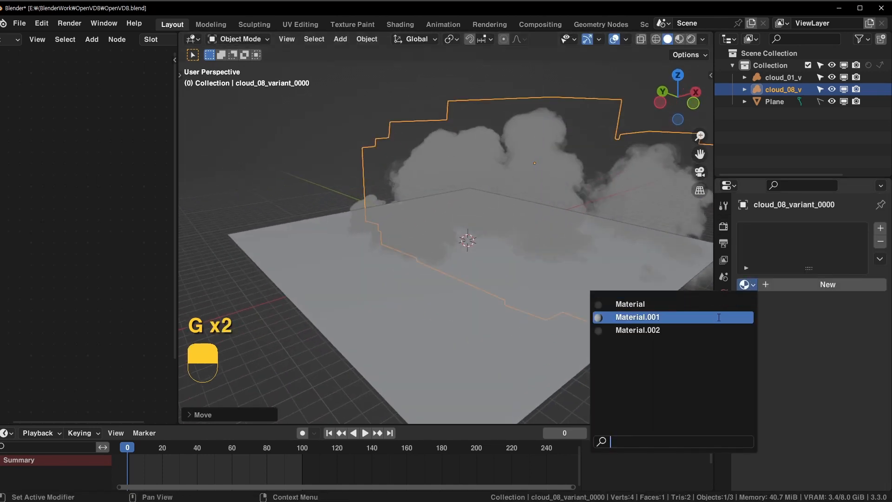
left_click(364, 216)
left_click(365, 217)
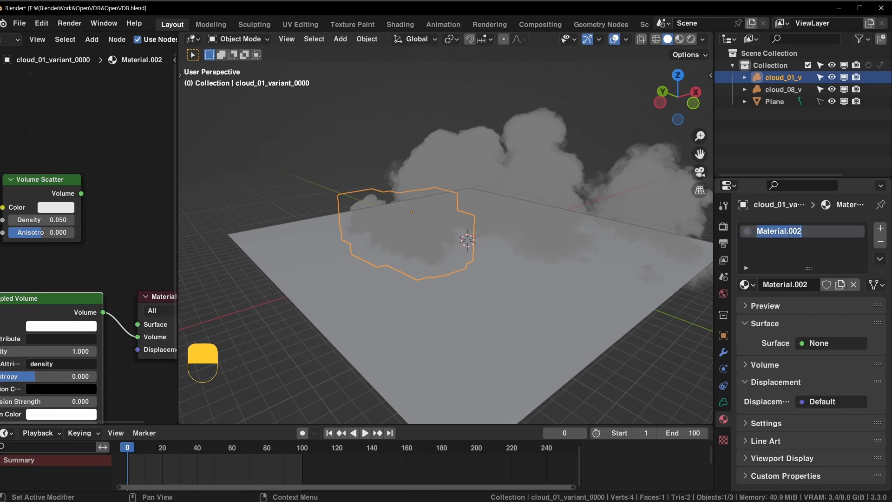
type("Cloud")
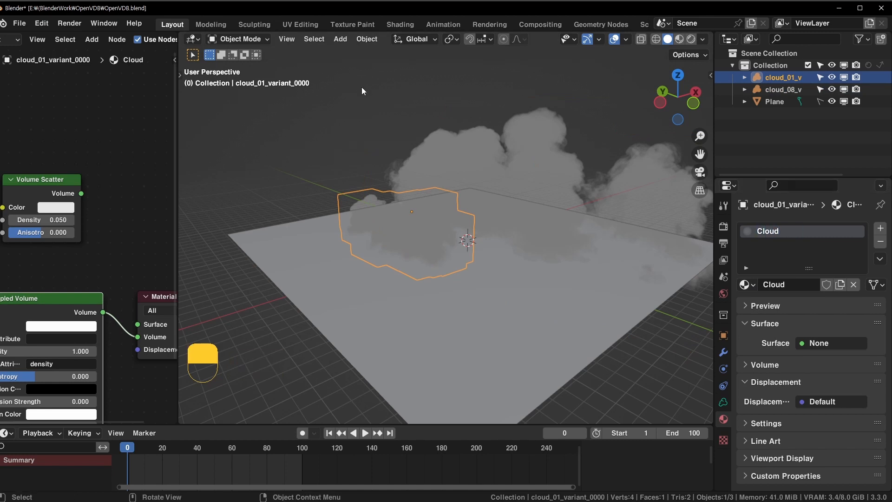
Assign the existing Cloud material to the cloud_08_variant_0000 volume
left_click(783, 89)
left_click(747, 284)
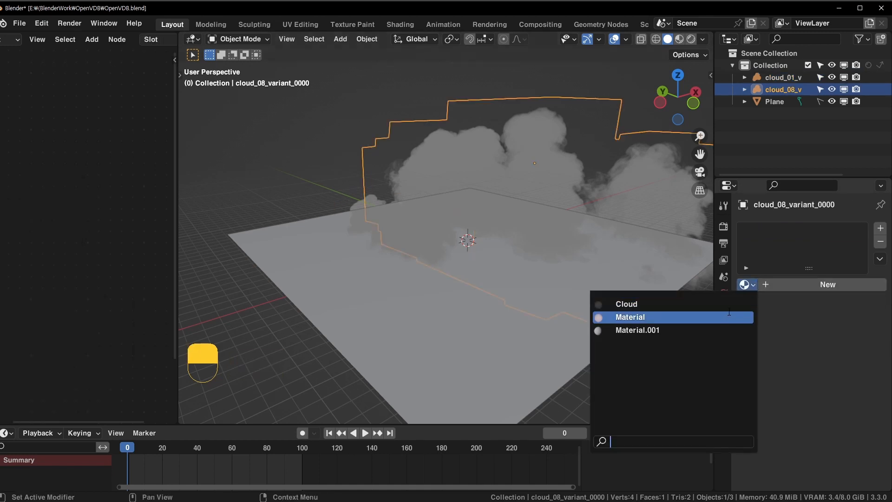
left_click(728, 316)
left_click(746, 285)
left_click(623, 304)
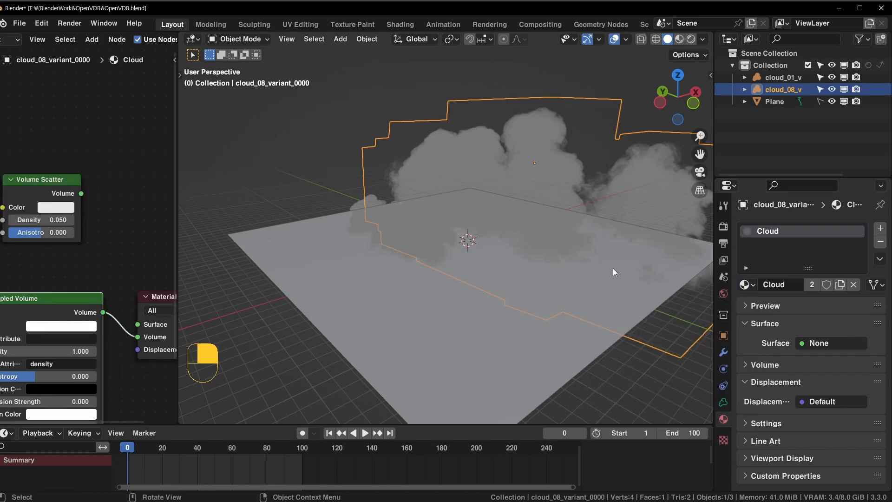
Lower the larger cloud along the Z axis toward the ground plane and save the file
middle_click_drag(615, 271, 535, 218)
left_click(545, 155)
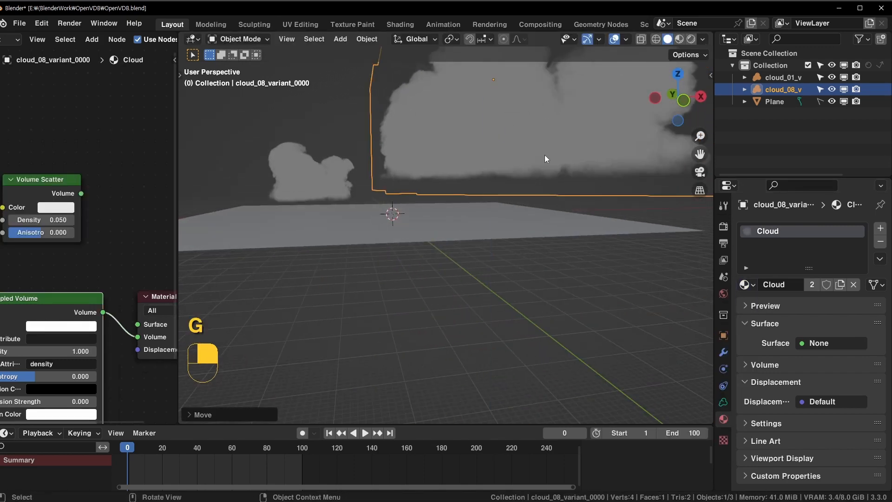
middle_click_drag(449, 182, 455, 250, "shift")
key("g")
key("z")
left_click(456, 272)
key("ctrl+s")
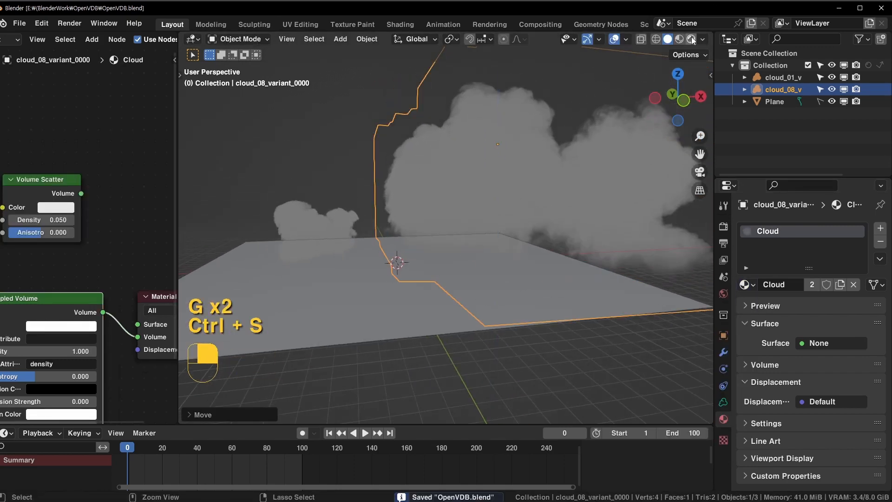
Switch the viewport to rendered shading and examine both clouds and their shadows from several angles
left_click(691, 38)
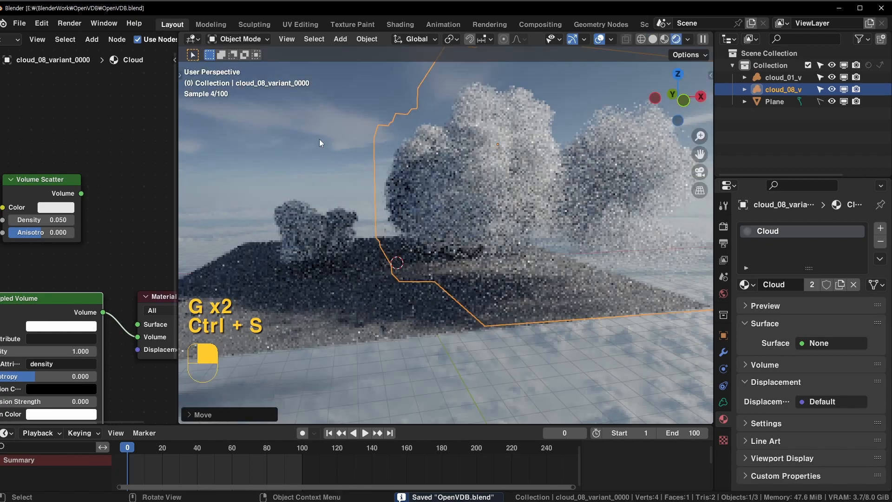
left_click(319, 138)
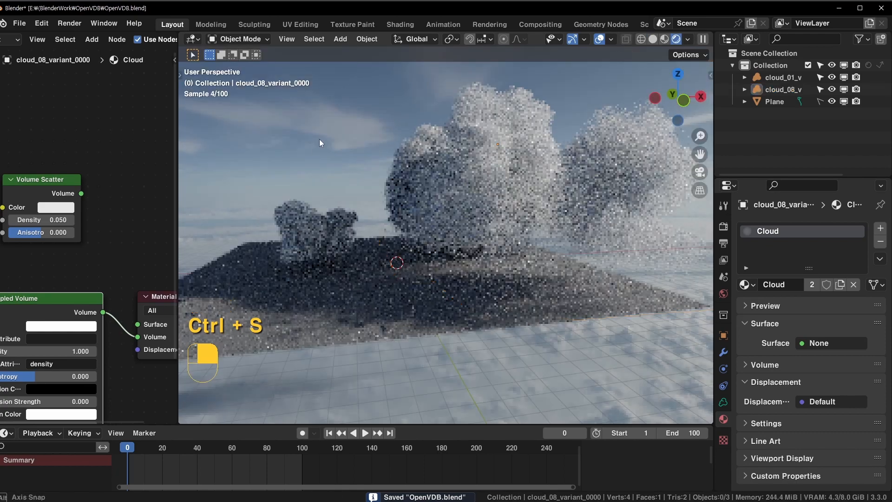
middle_click_drag(320, 138, 423, 147)
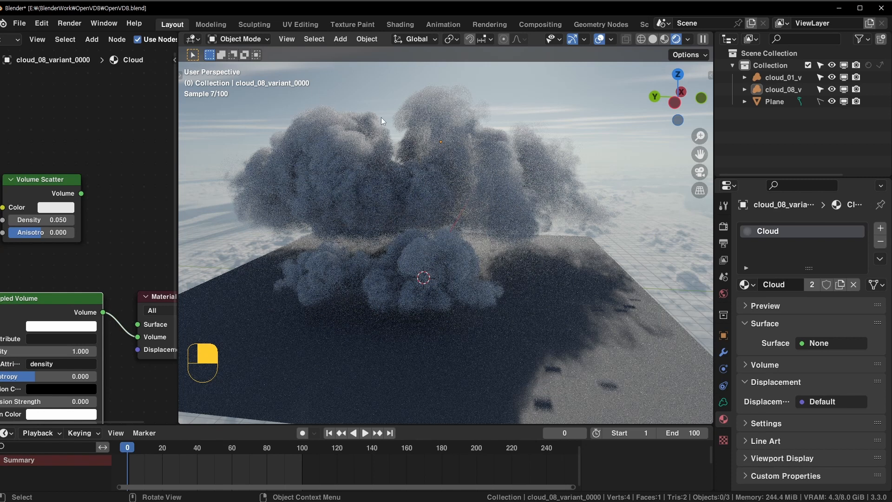
middle_click_drag(539, 213, 516, 236)
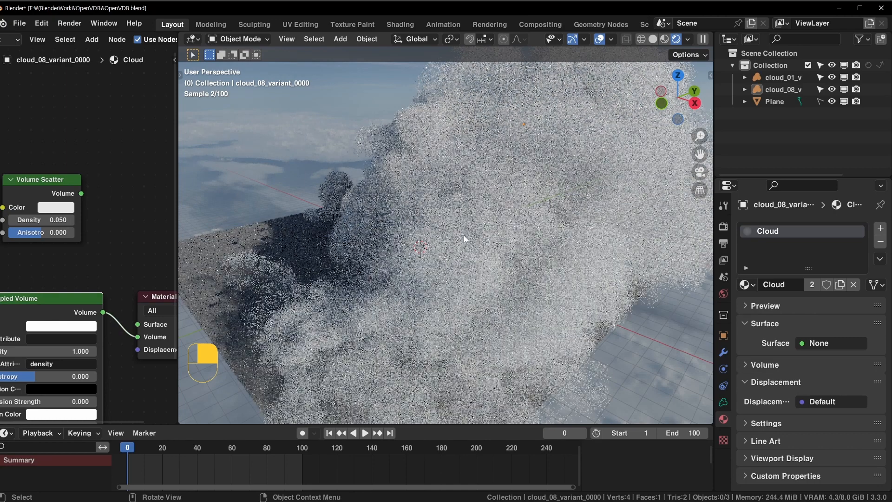
mouse_move(385, 244)
middle_mouse_down()
mouse_move(460, 231)
mouse_move(372, 244)
middle_mouse_up()
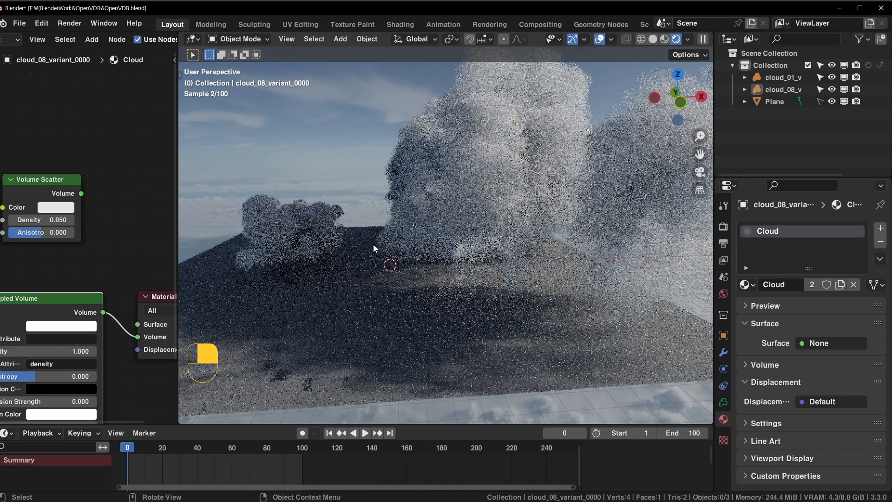
middle_click_drag(424, 233, 379, 246, "shift")
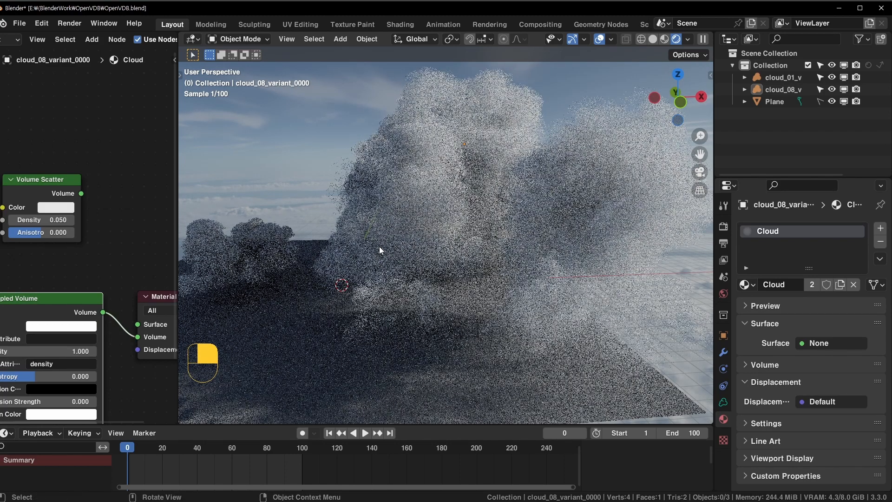
middle_click_drag(411, 214, 476, 199)
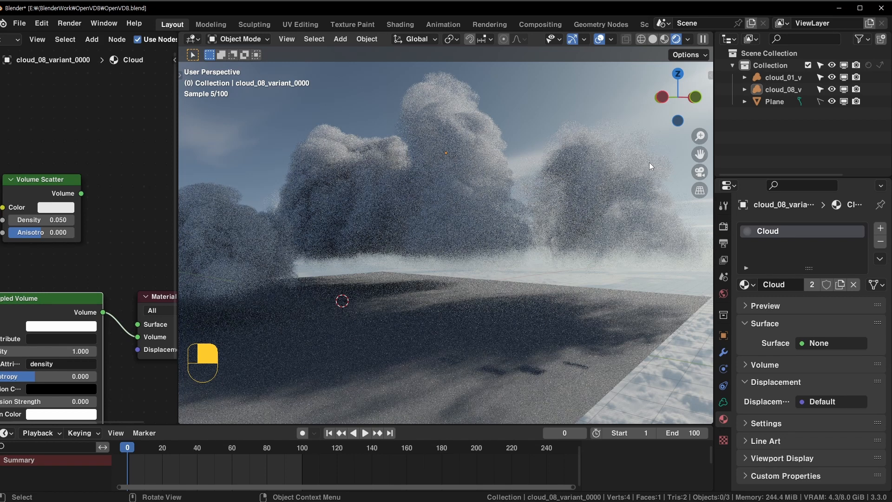
Bring the Principled Volume node fully into view and open the larger cloud's volume data properties to check its grids
middle_click_drag(91, 213, 125, 106)
left_click_drag(178, 176, 187, 176)
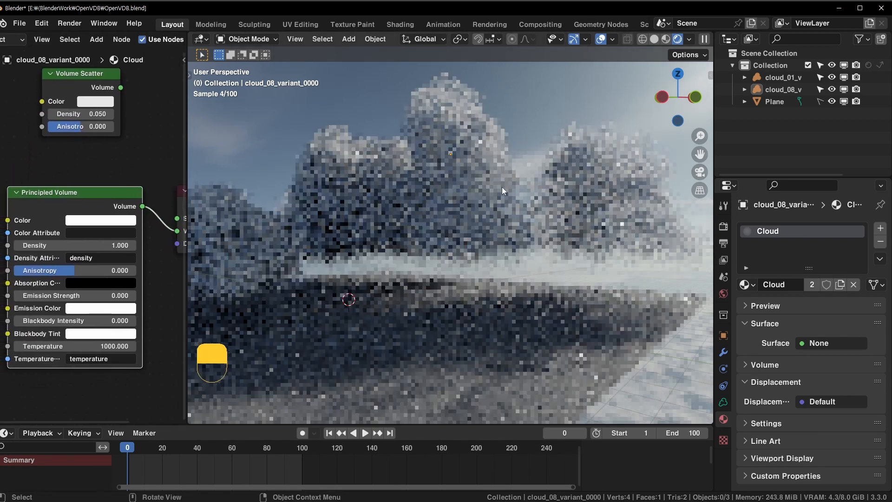
left_click(499, 188)
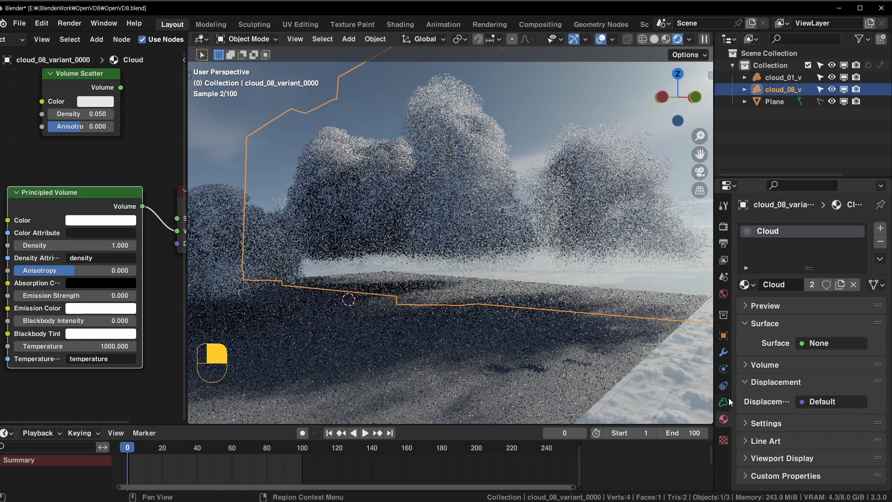
left_click(721, 406)
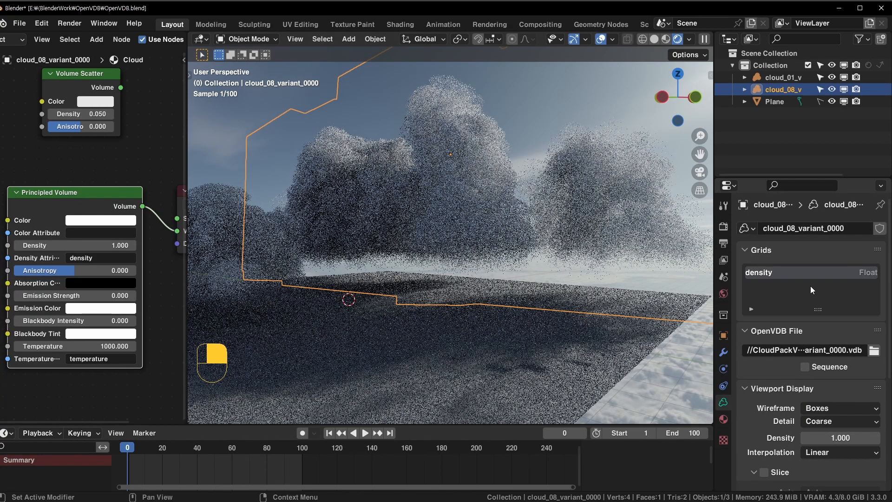
Compare the Principled Volume node's attribute inputs with the cloud volume's grid, OpenVDB file and viewport display properties
scroll(810, 286, "down", 2)
scroll(757, 250, "up", 2)
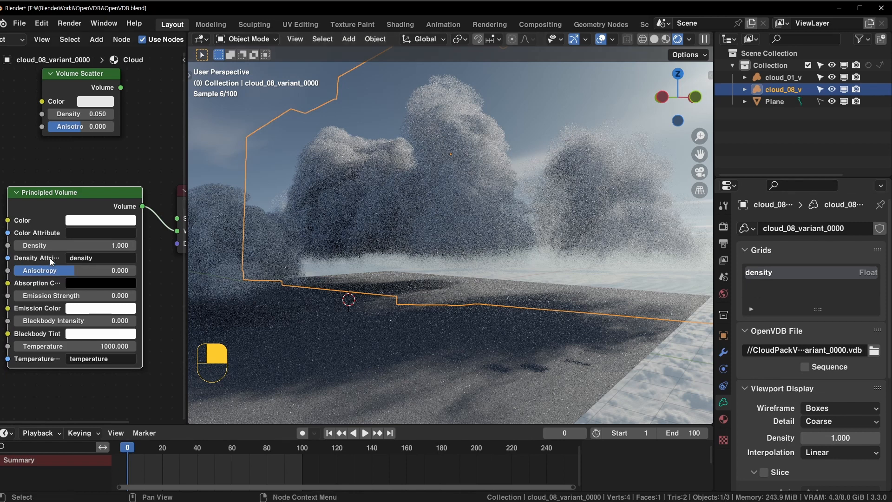
scroll(71, 251, "up", 2)
middle_click_drag(55, 160, 73, 155)
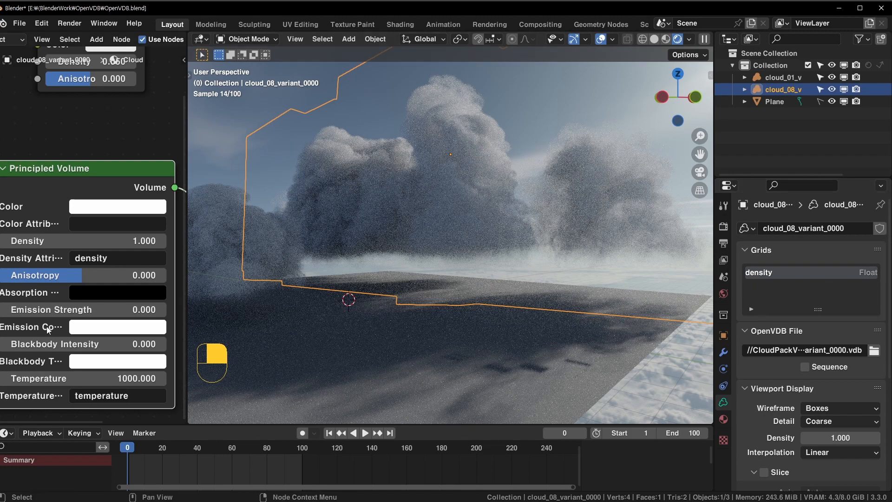
scroll(78, 321, "down", 1)
scroll(77, 321, "up", 2)
scroll(87, 377, "down", 2)
middle_click_drag(80, 400, 86, 385)
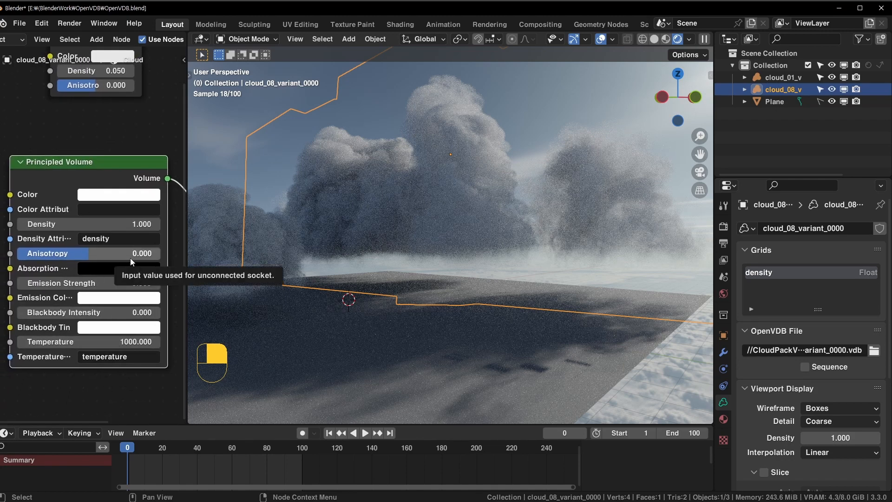
scroll(782, 267, "down", 5)
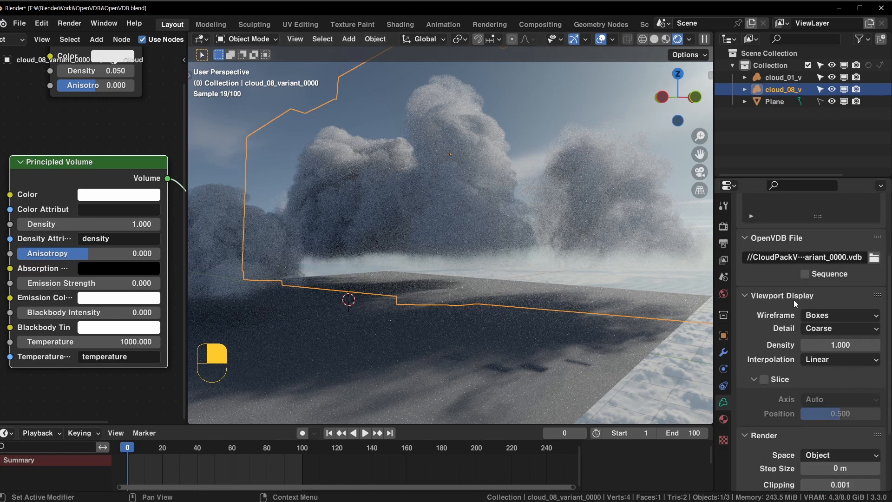
scroll(809, 288, "up", 1)
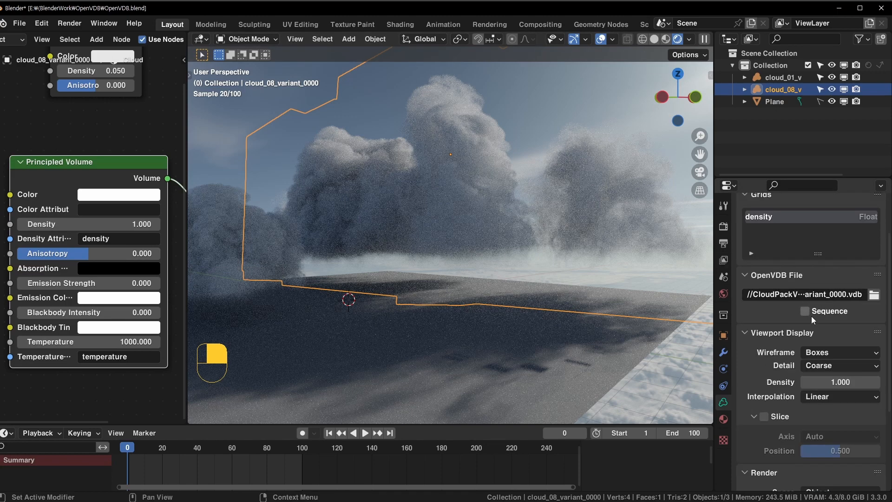
scroll(809, 314, "up", 2)
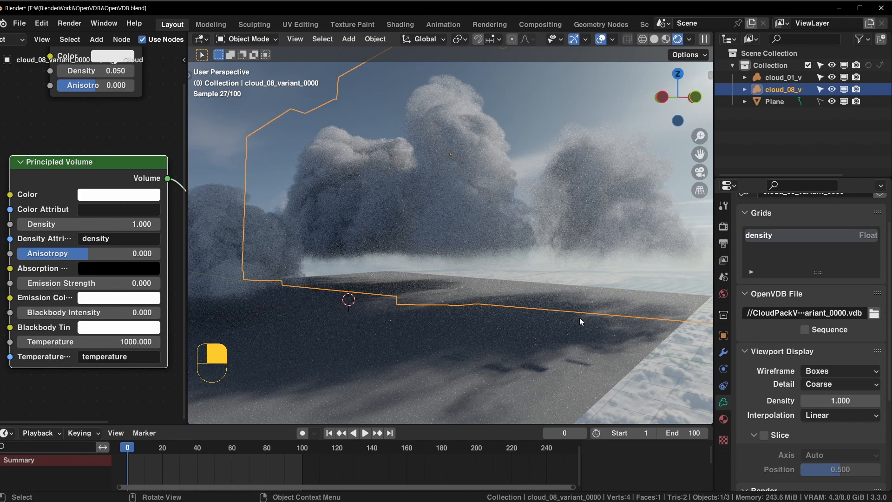
Set the larger cloud volume's render space to World
scroll(802, 322, "down", 8)
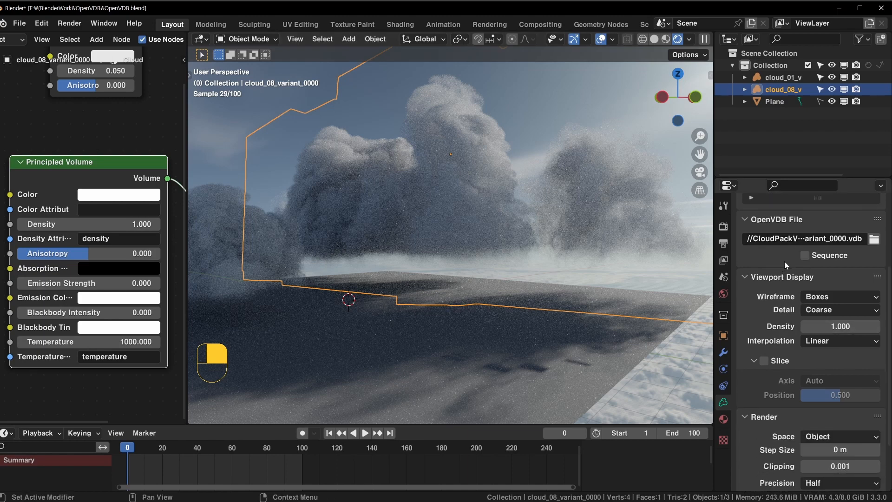
left_click(862, 373)
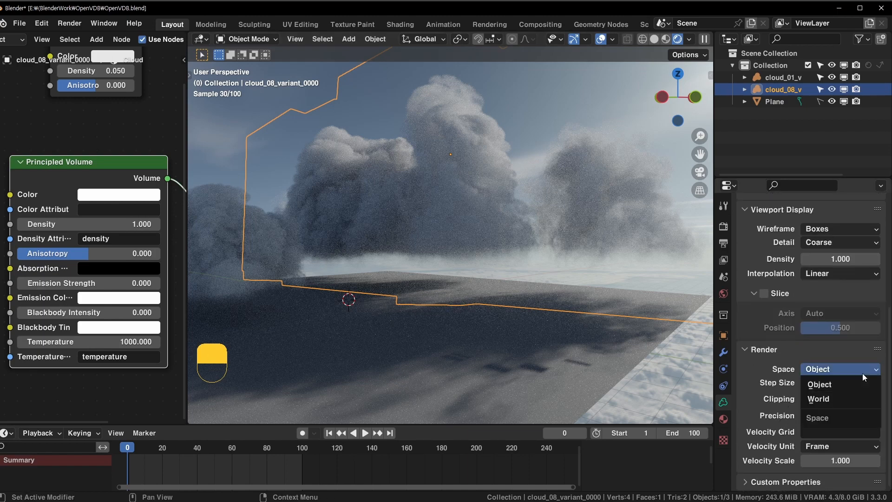
left_click(845, 370)
left_click(845, 370)
left_click(832, 407)
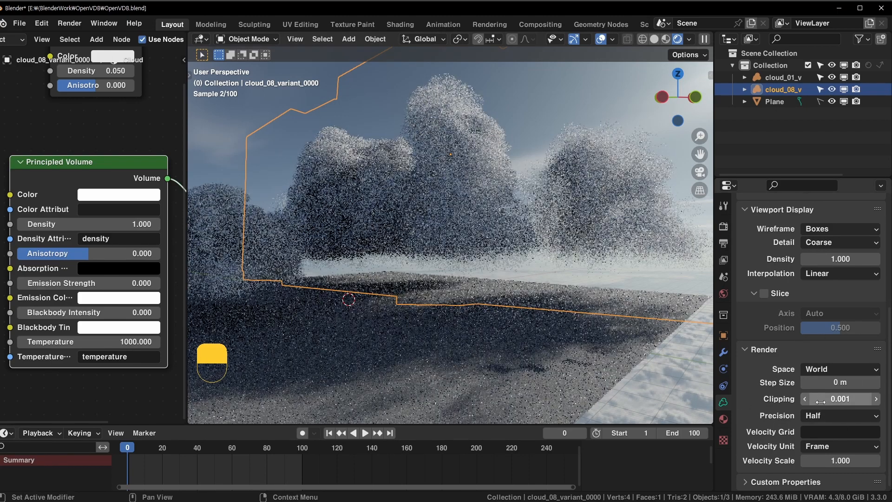
scroll(748, 347, "up", 6)
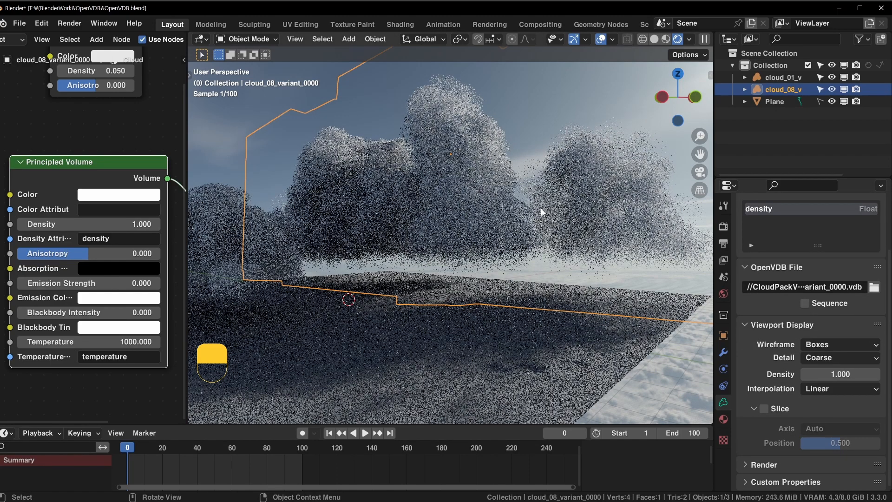
Switch the viewport to solid shading, delete both cloud volumes, and save the file
middle_click_drag(542, 210, 483, 220)
scroll(483, 219, "down", 5)
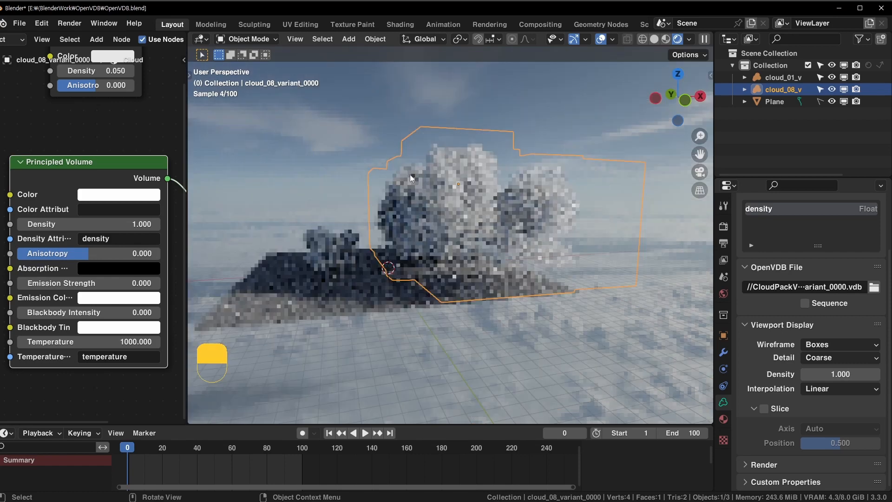
left_click(655, 40)
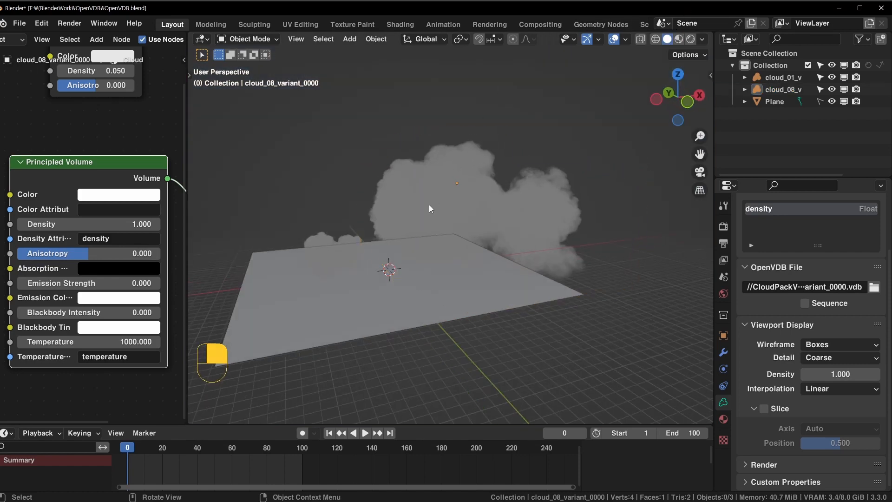
key("x")
left_click(376, 227)
key("x")
left_click(331, 235)
key("ctrl+s")
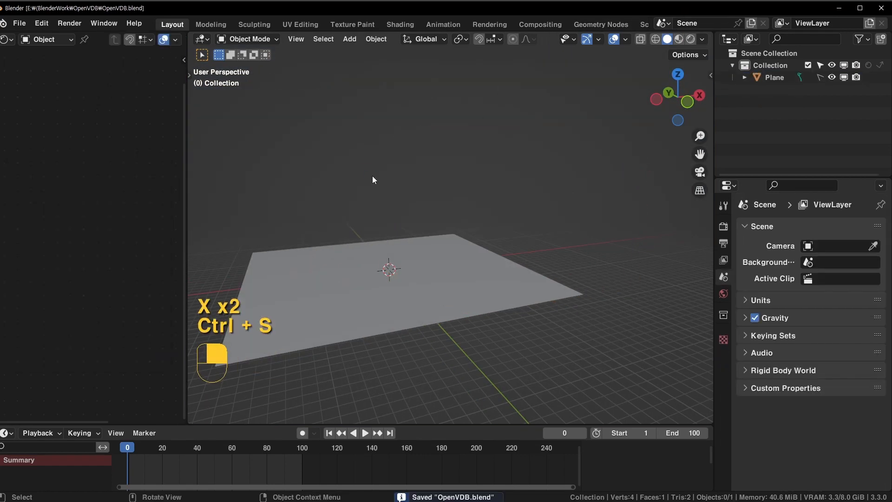
Start an OpenVDB volume import and open the ground_explosion_VDB folder inside ground_explosion
middle_click_drag(372, 176, 381, 152, "shift")
key("shift+a")
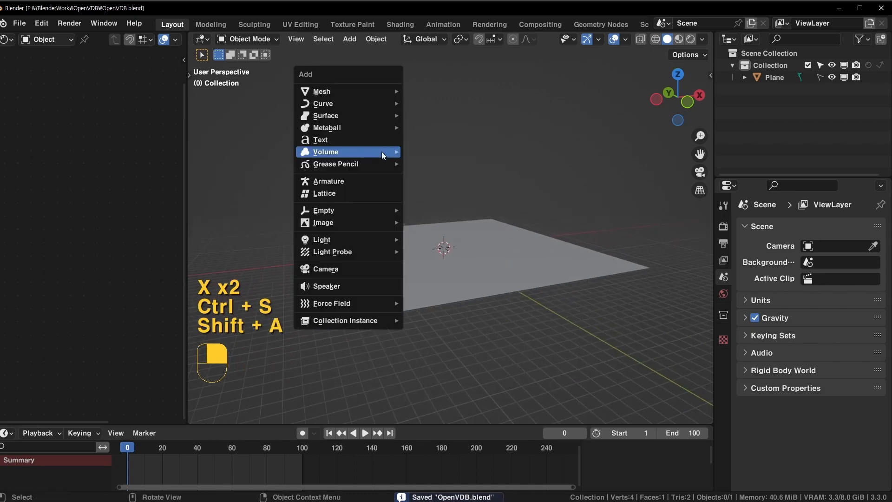
mouse_move(380, 154)
left_click(471, 156)
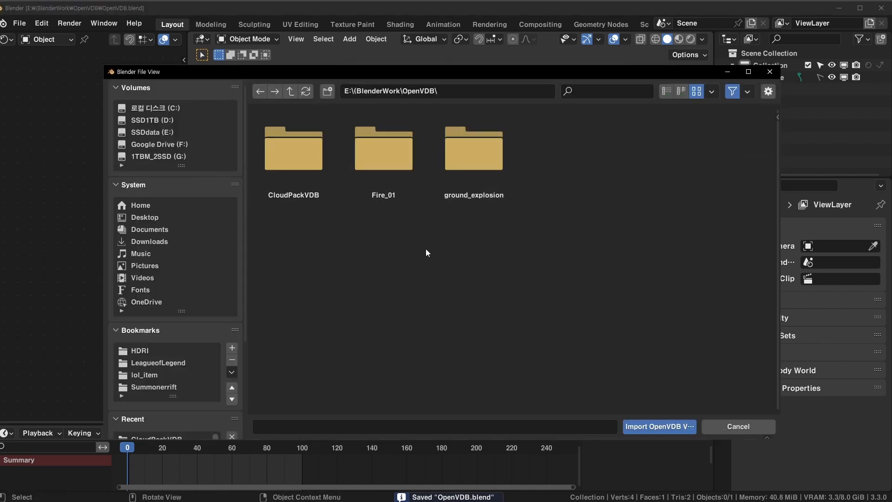
double_click(465, 156)
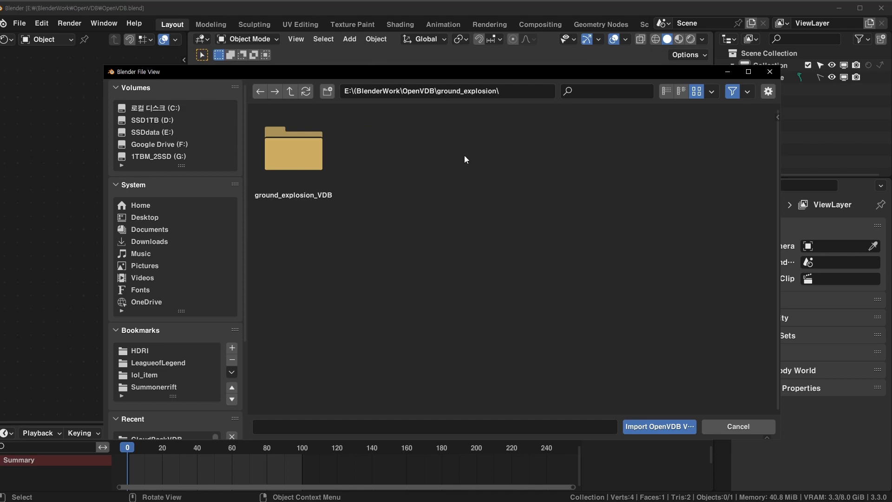
double_click(300, 178)
Import the entire ground_explosion VDB sequence, selecting every file from ground_explosion_0000.vdb through the last one
left_click(300, 177)
scroll(429, 181, "down", 5)
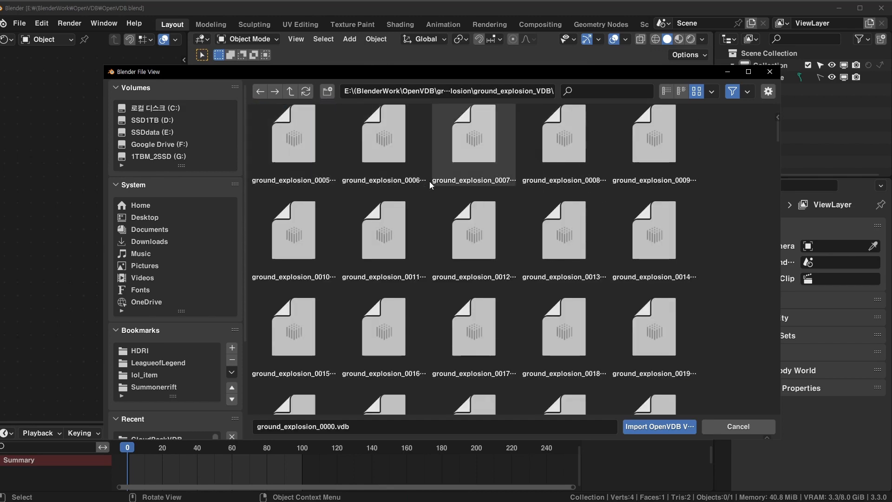
scroll(670, 263, "down", 1)
left_click_drag(780, 160, 777, 410)
left_click(678, 370, "shift")
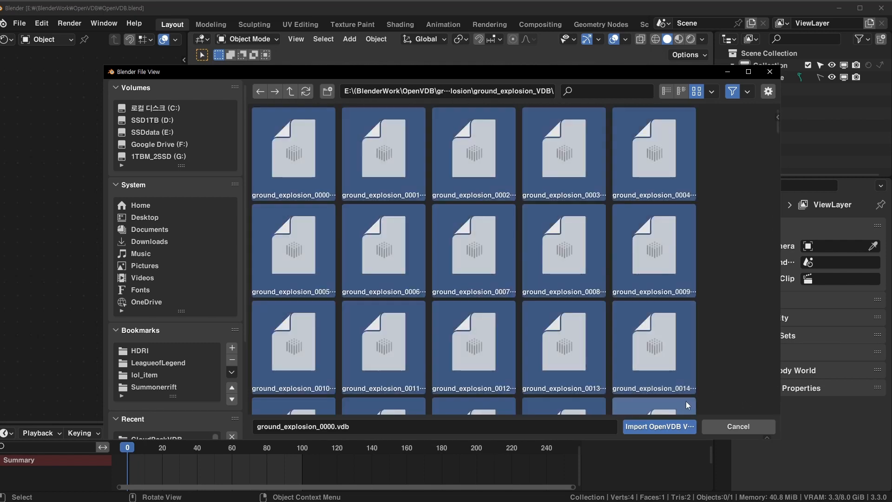
scroll(740, 363, "down", 5)
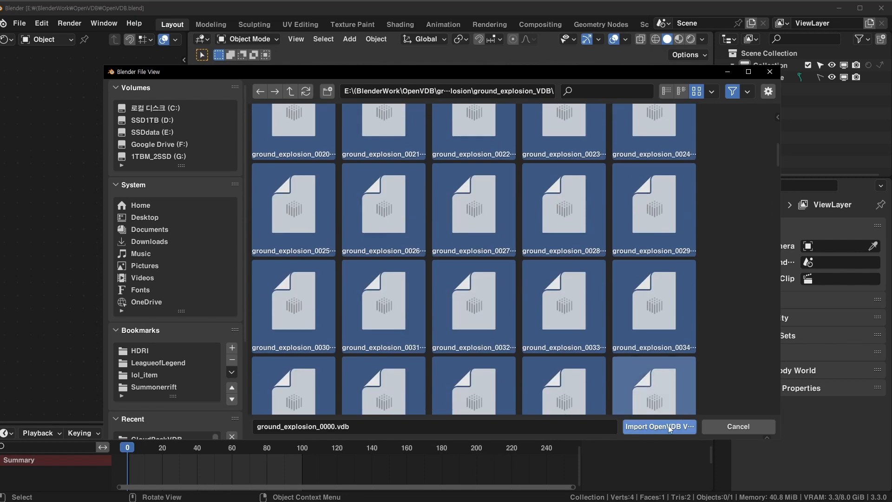
left_click(668, 426)
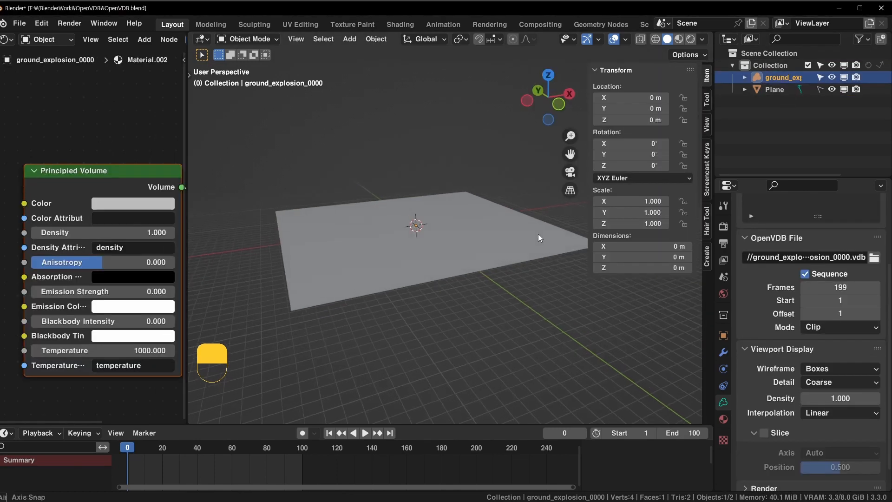
Set the start frame of the explosion volume's sequence to 0
scroll(481, 312, "up", 3)
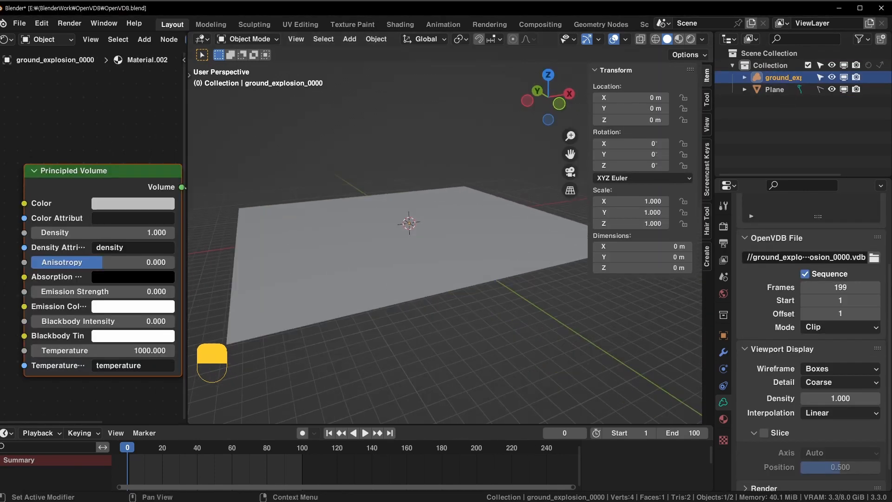
left_click(830, 301)
type("0")
key("Return")
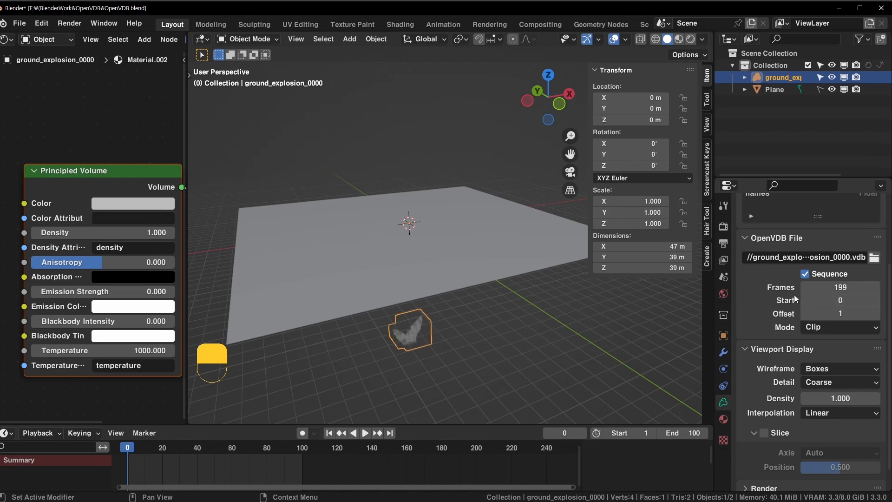
Raise the explosion volume about 167 m along the Z axis onto the ground plane and hide the transform sidebar
mouse_move(419, 349)
middle_mouse_down()
mouse_move(442, 310)
mouse_move(428, 340)
middle_mouse_up()
key("g")
key("z")
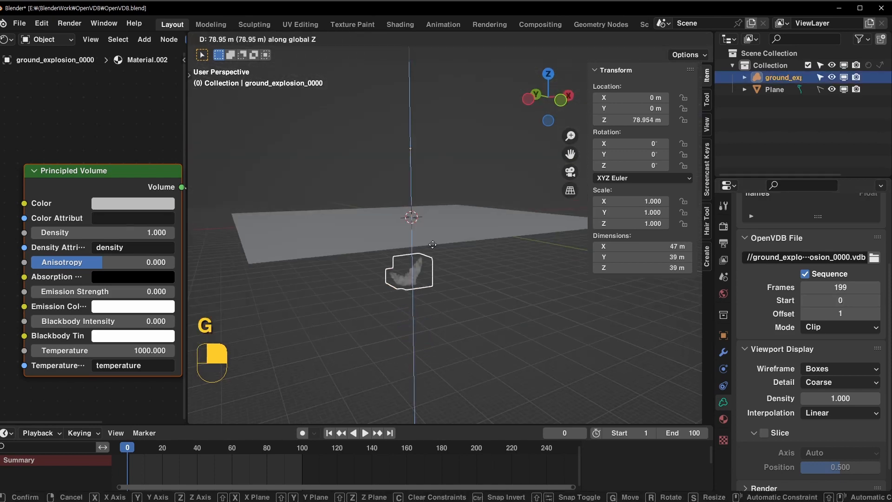
left_click(426, 189)
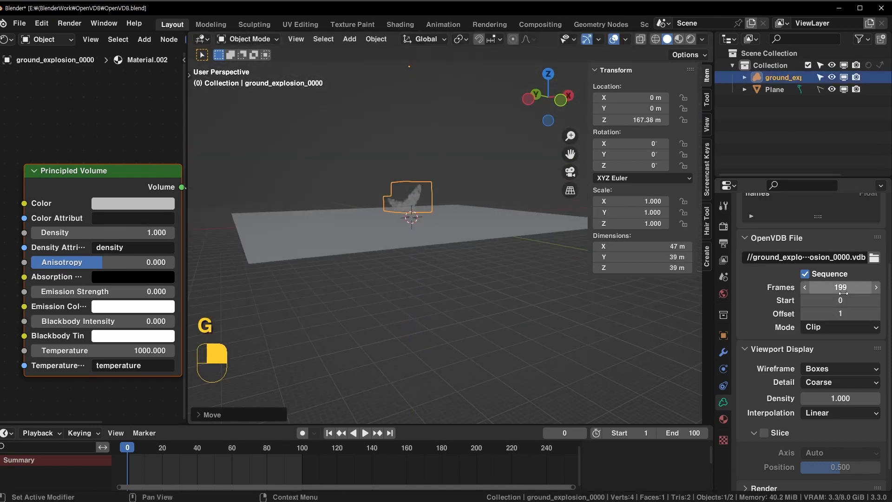
scroll(501, 261, "up", 2)
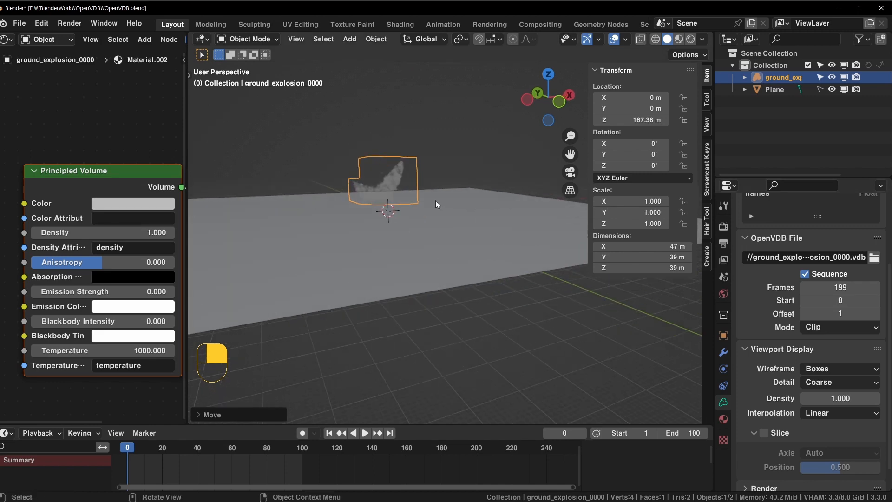
scroll(464, 223, "up", 4)
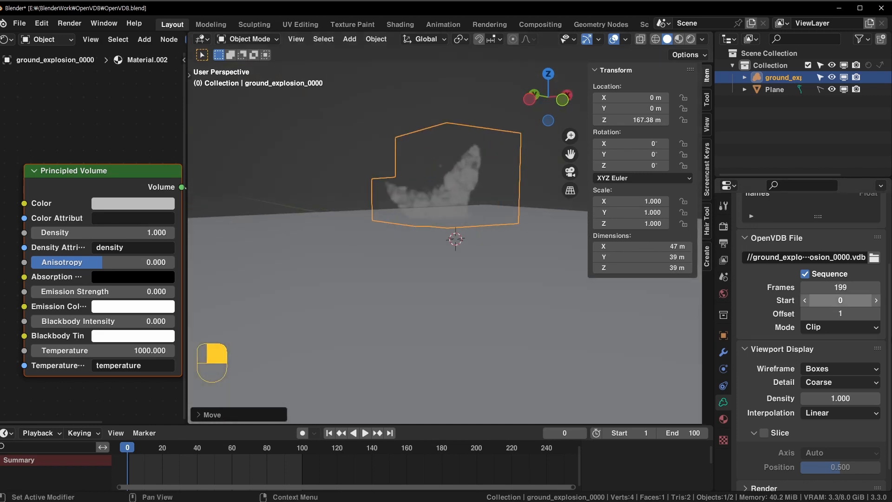
middle_click_drag(550, 222, 515, 221, "shift")
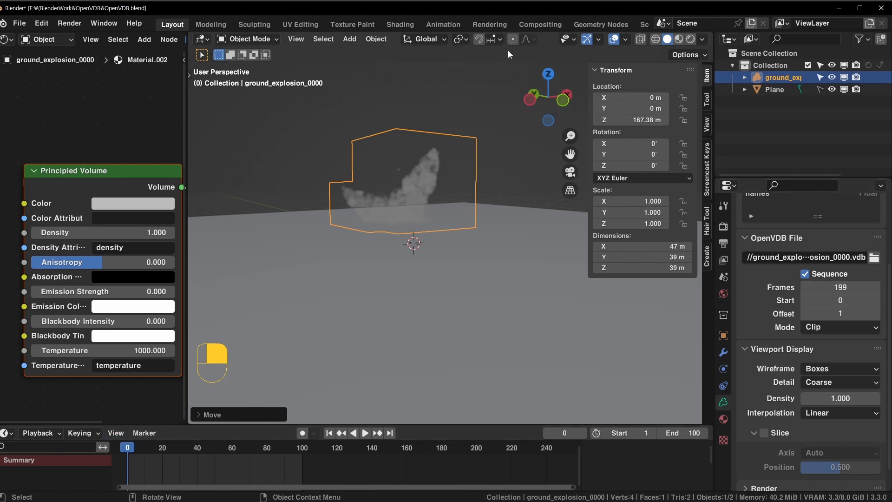
key("n")
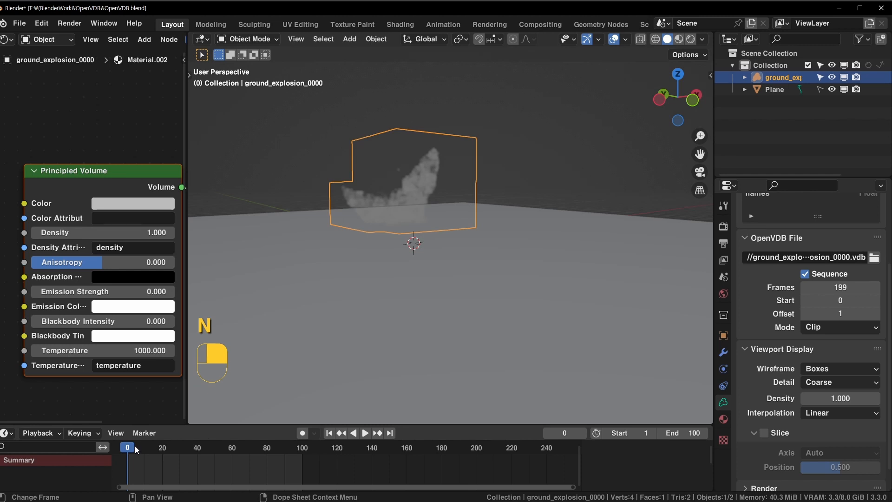
Play the explosion sequence while viewing it from different angles, stop playback, and save the file
left_click_drag(134, 446, 157, 448)
scroll(258, 328, "down", 8)
key("space")
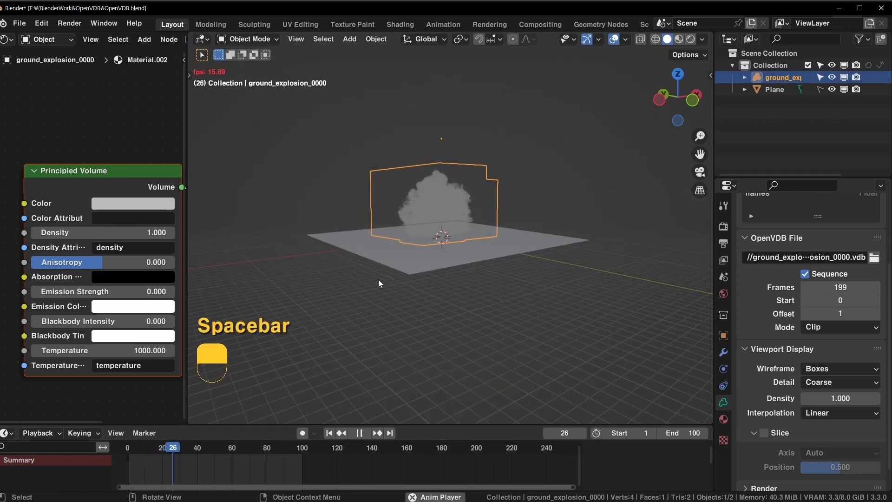
scroll(380, 282, "up", 6)
middle_click_drag(388, 267, 408, 333, "shift")
middle_click_drag(428, 272, 563, 190)
key("space")
key("ctrl+s")
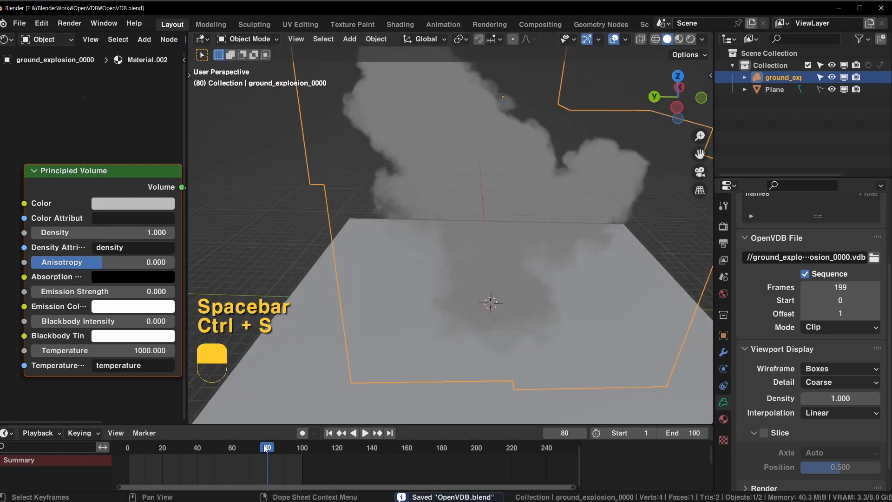
Replay the explosion briefly from frame 0 and enable the Statistics viewport overlay
left_click_drag(266, 448, 130, 453)
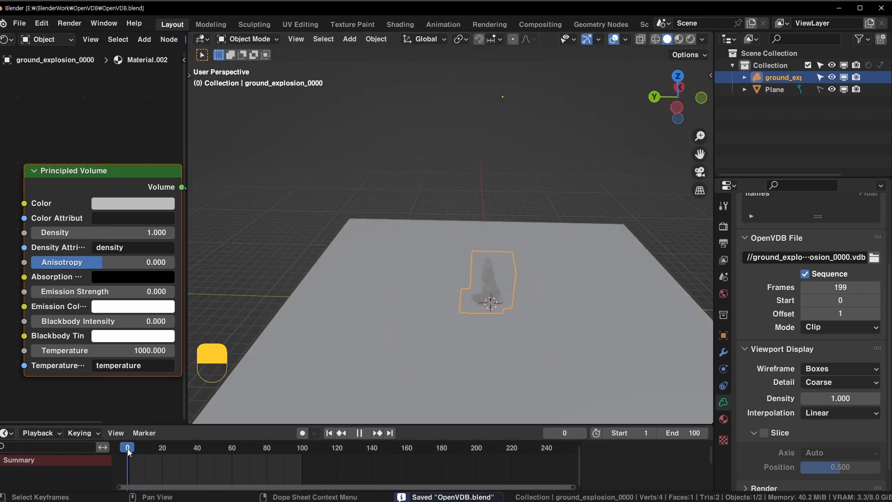
key("space")
left_click(703, 39)
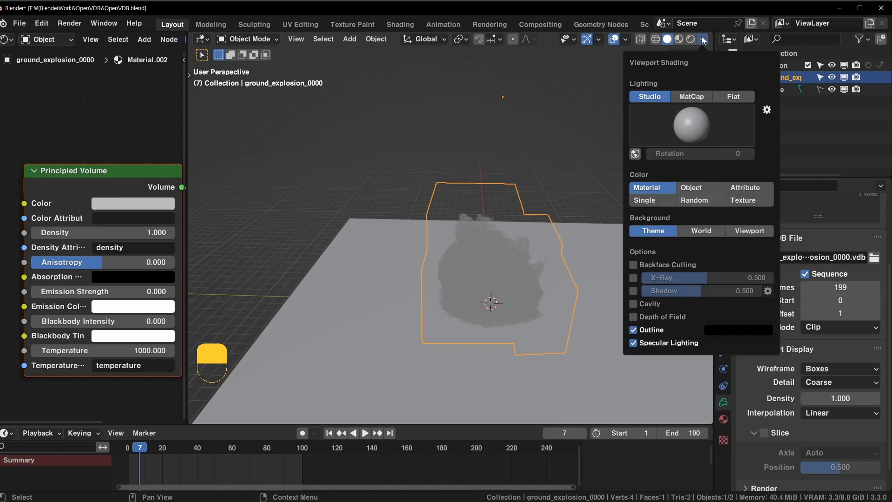
left_click(629, 39)
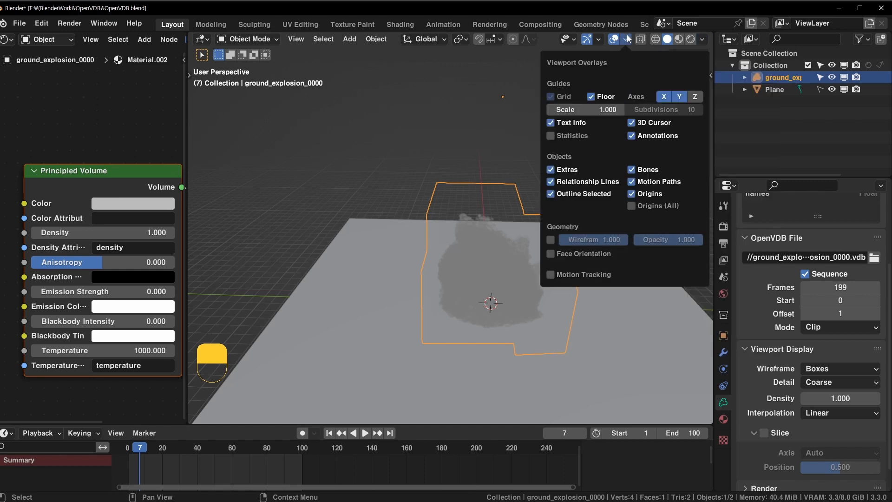
left_click(564, 137)
Play and scrub the explosion to frame 39 and examine the volume up close against the scene statistics
key("space")
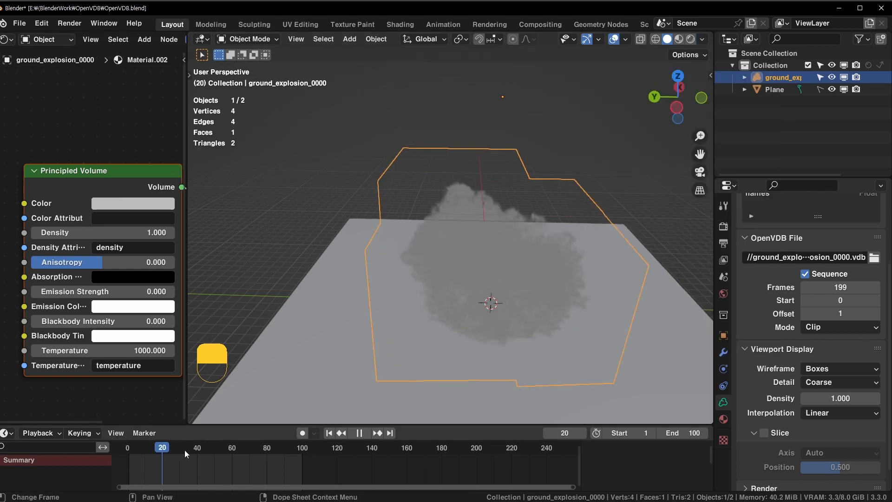
key("space")
left_click_drag(185, 450, 197, 448)
middle_click_drag(485, 253, 501, 228)
middle_click_drag(581, 171, 539, 179)
scroll(463, 223, "up", 4)
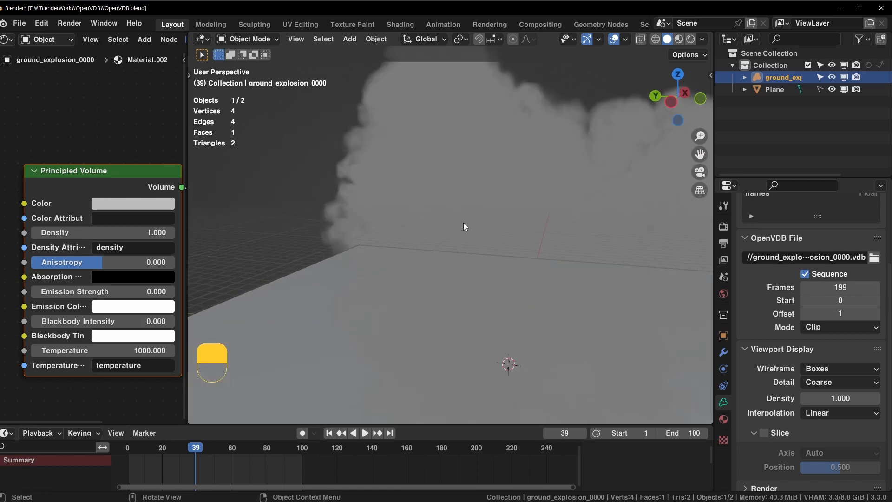
Return the timeline to frame 0, reframe the explosion, and save the file
scroll(351, 141, "down", 4)
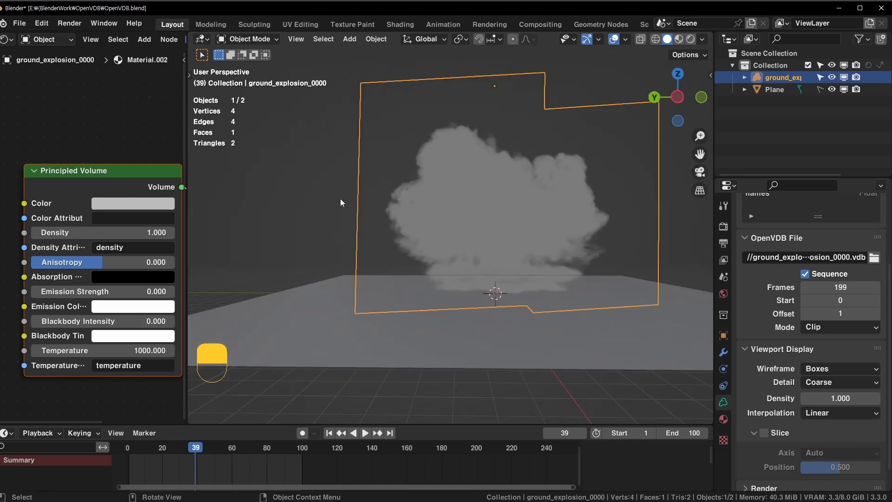
left_click_drag(199, 450, 126, 451)
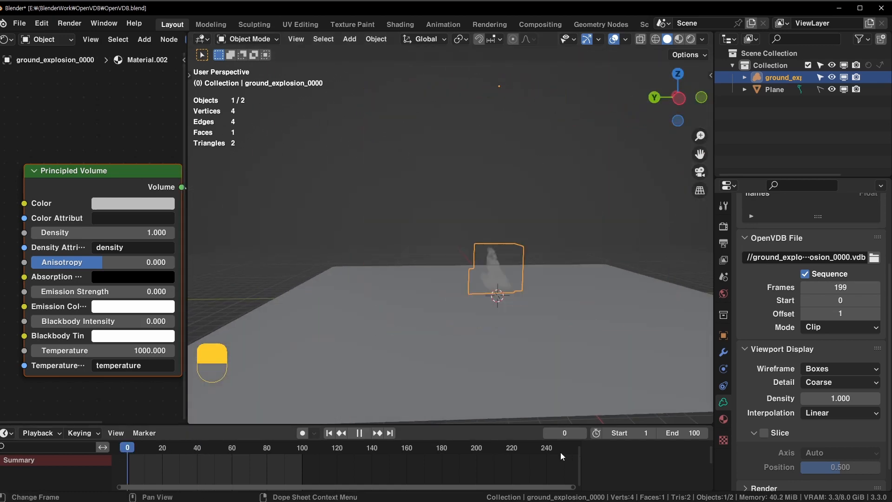
scroll(531, 246, "up", 3)
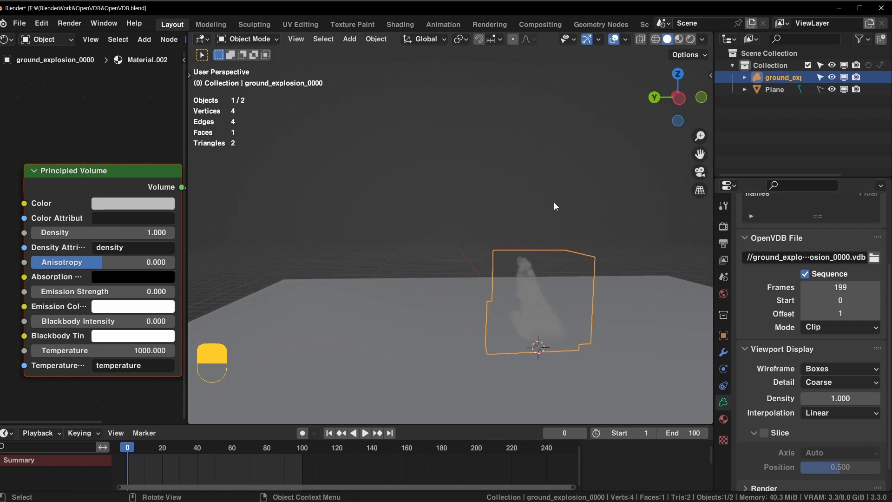
middle_click_drag(532, 296, 445, 217, "shift")
key("ctrl+s")
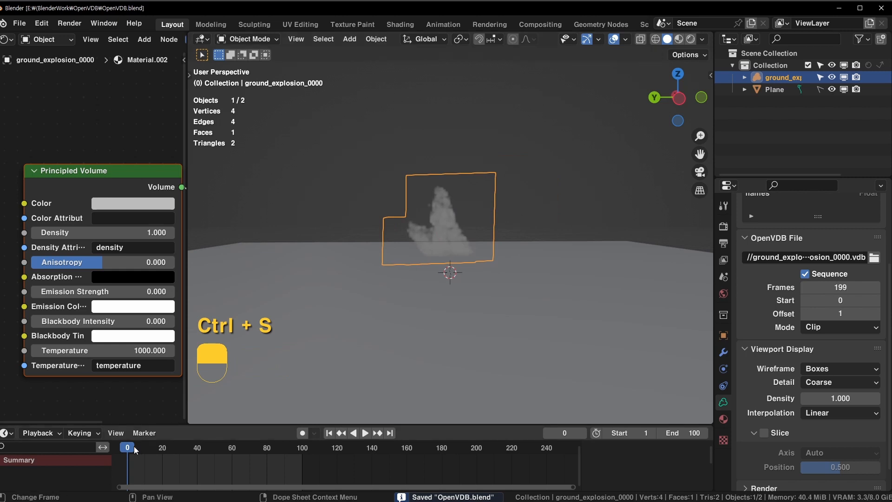
Play the explosion sequence and set the timeline to frame 34
key("space")
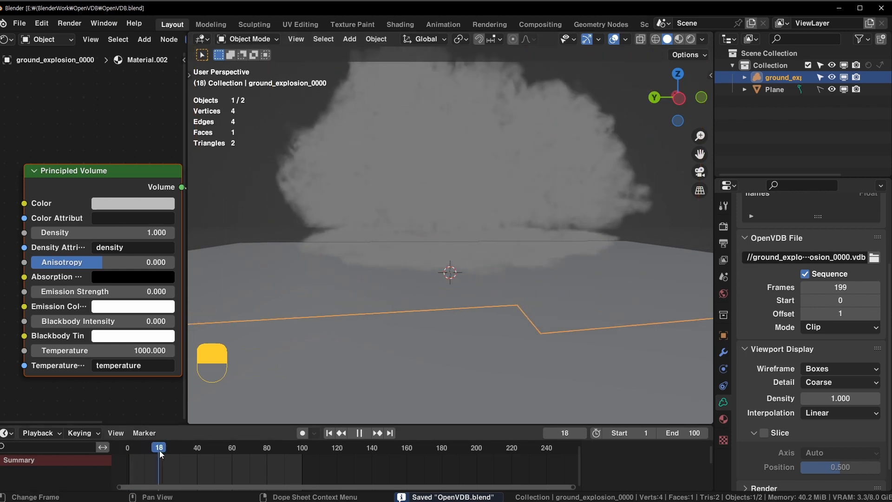
left_click_drag(212, 449, 187, 449)
scroll(415, 164, "down", 4)
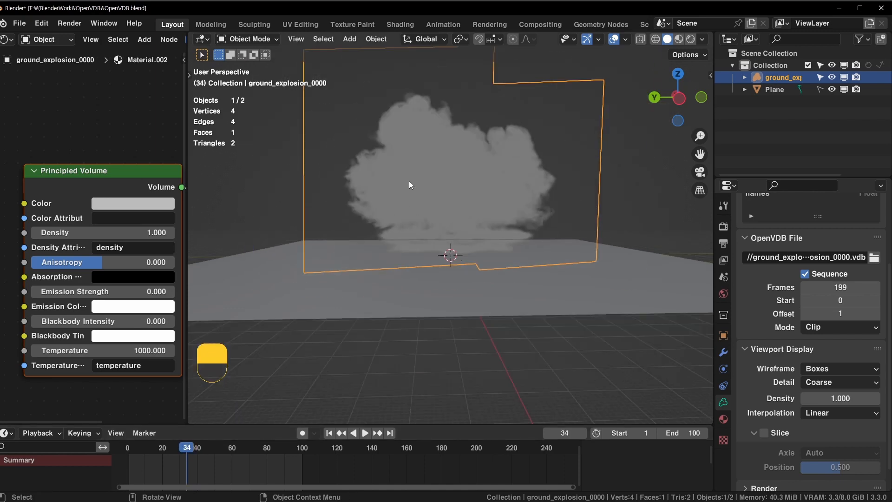
Switch the viewport to rendered shading and inspect the lit explosion volume against the ground plane
left_click(692, 39)
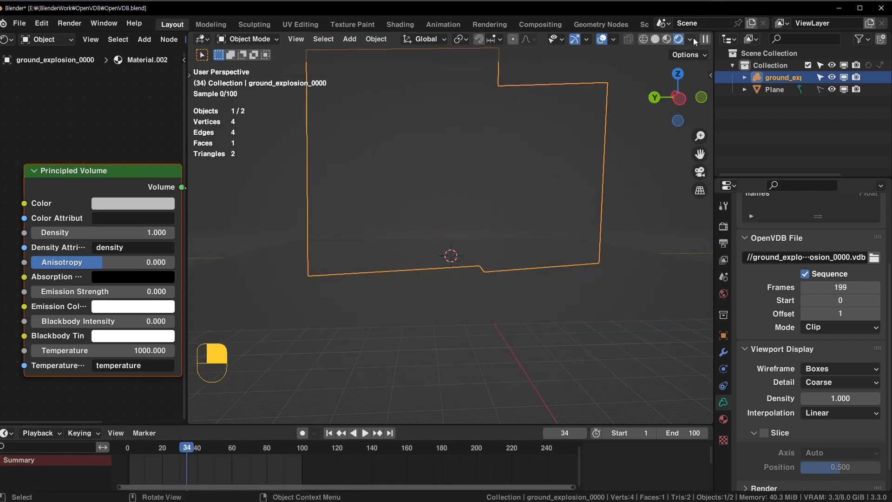
mouse_move(497, 210)
middle_mouse_down()
mouse_move(543, 227)
mouse_move(568, 215)
mouse_move(484, 236)
mouse_move(405, 224)
mouse_move(446, 245)
middle_mouse_up()
scroll(553, 227, "up", 4)
scroll(404, 224, "down", 3)
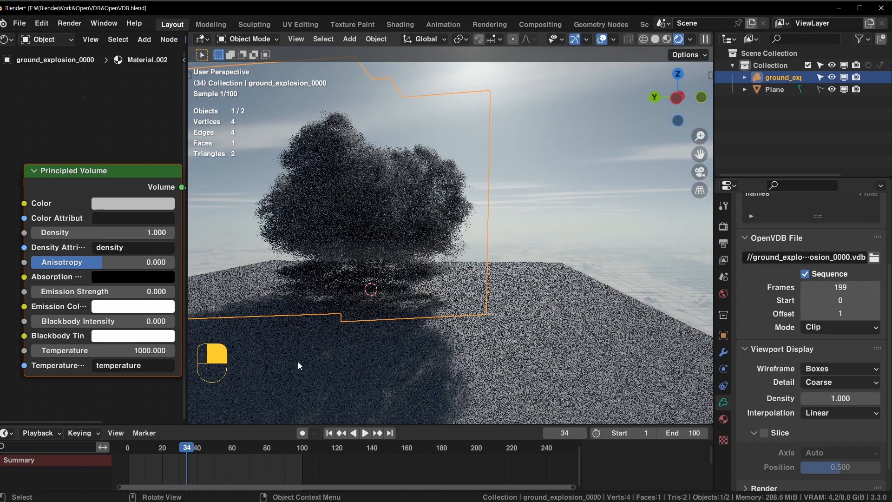
Lower the explosion volume slightly onto the ground plane from the front view and check its contact with the ground
key("KP_1")
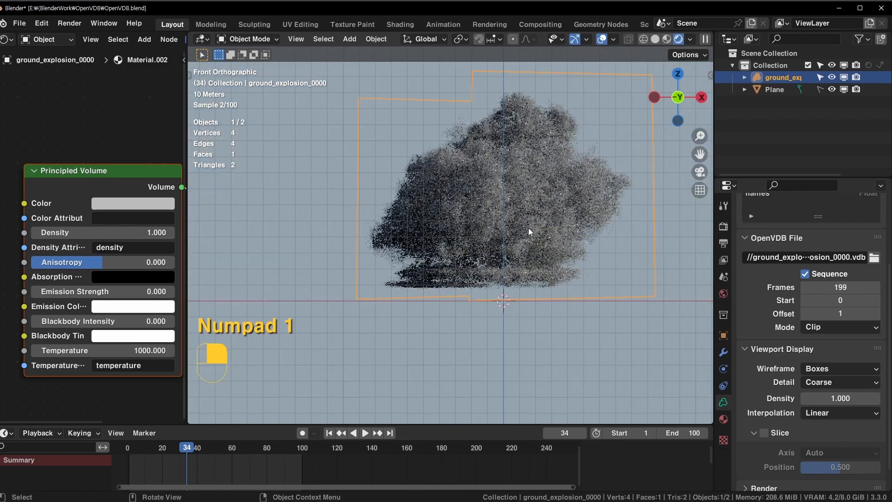
key("g")
middle_click_drag(545, 247, 530, 278)
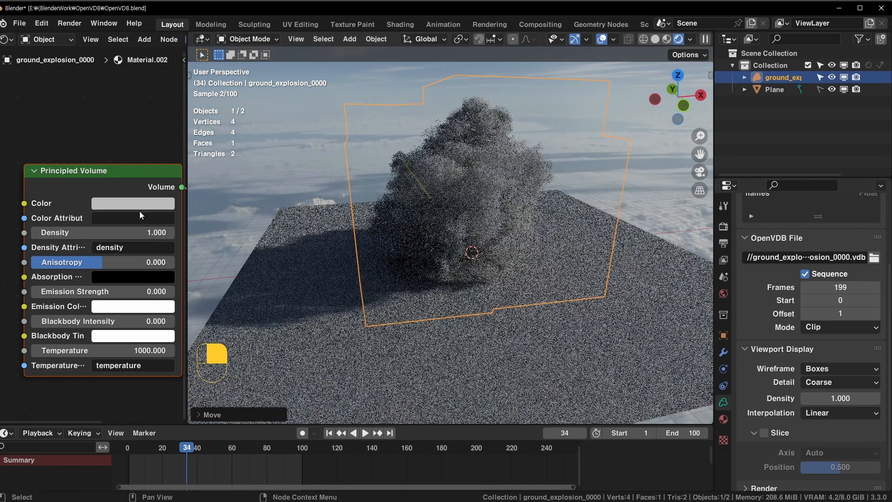
middle_click_drag(132, 210, 53, 217)
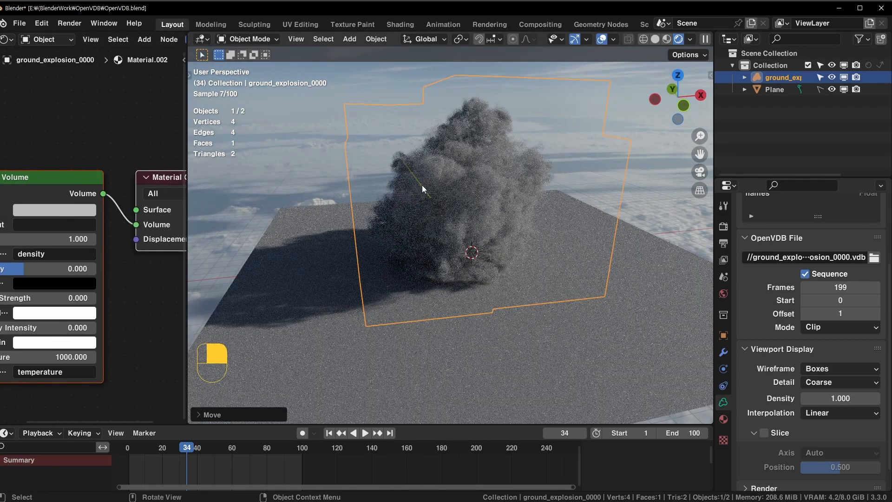
middle_click_drag(441, 225, 477, 264)
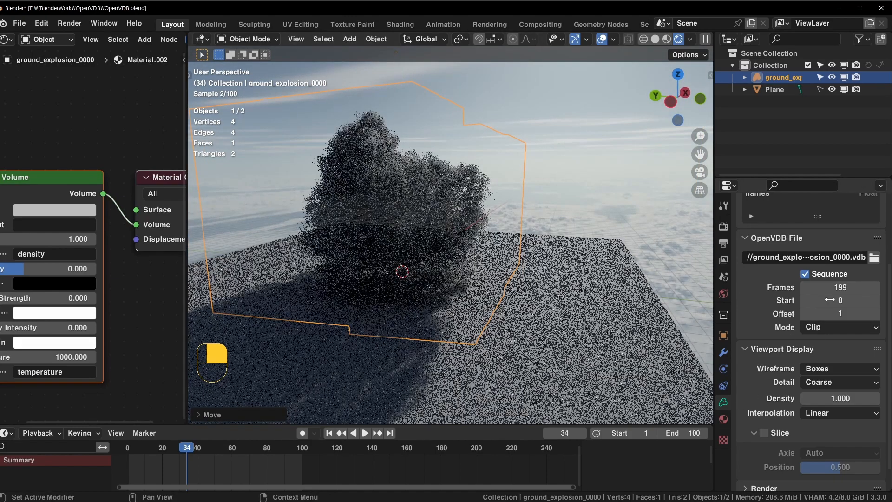
Select the density grid in the volume's grid list and enlarge the shader editor to show the whole Principled Volume node
scroll(794, 268, "up", 4)
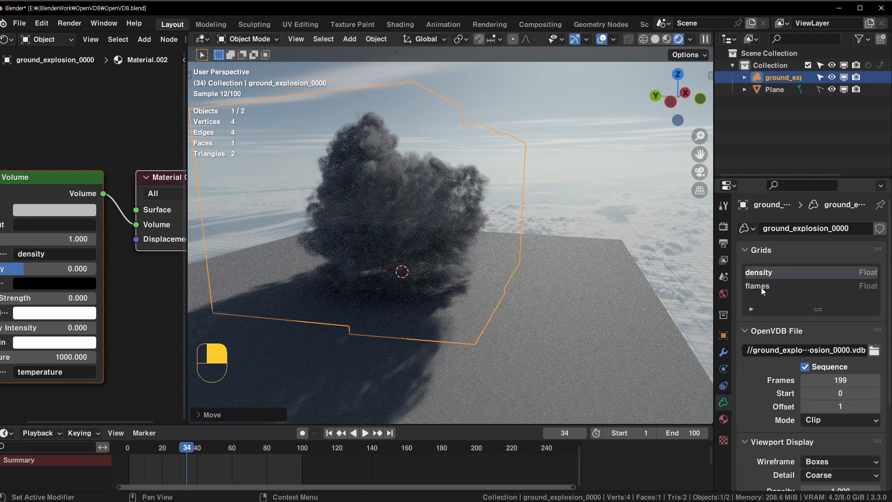
left_click(775, 272)
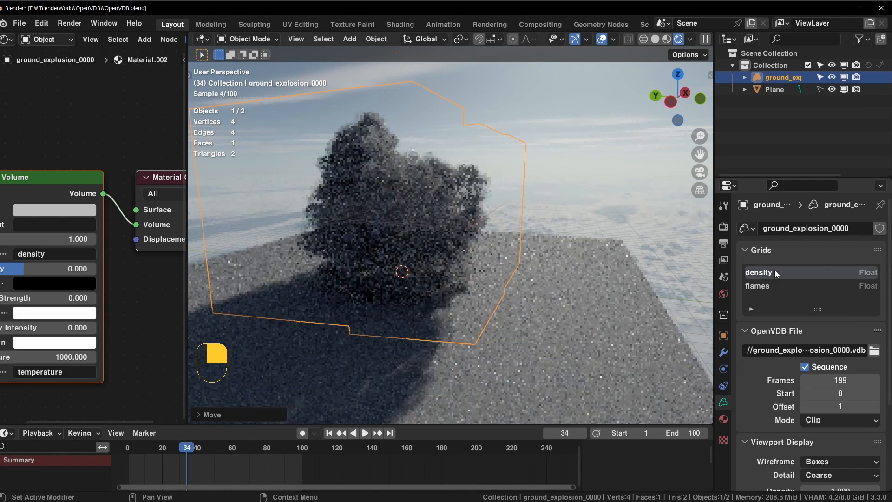
scroll(88, 213, "up", 5)
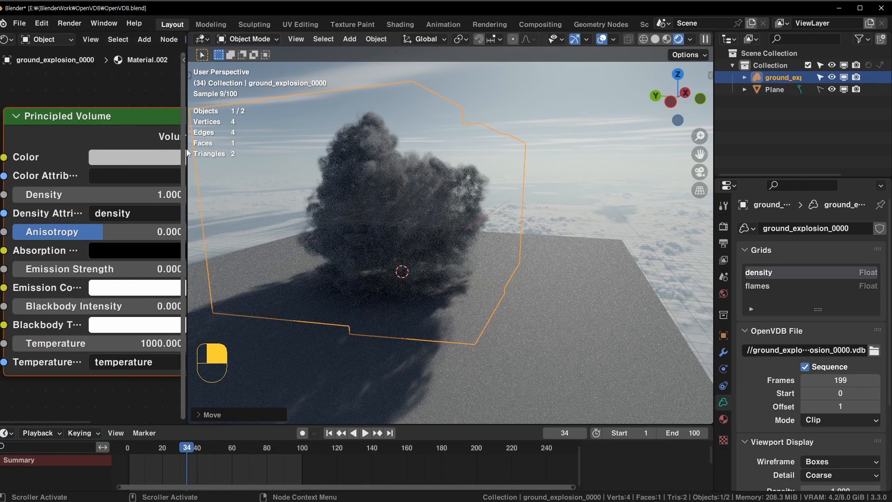
left_click_drag(190, 153, 268, 153)
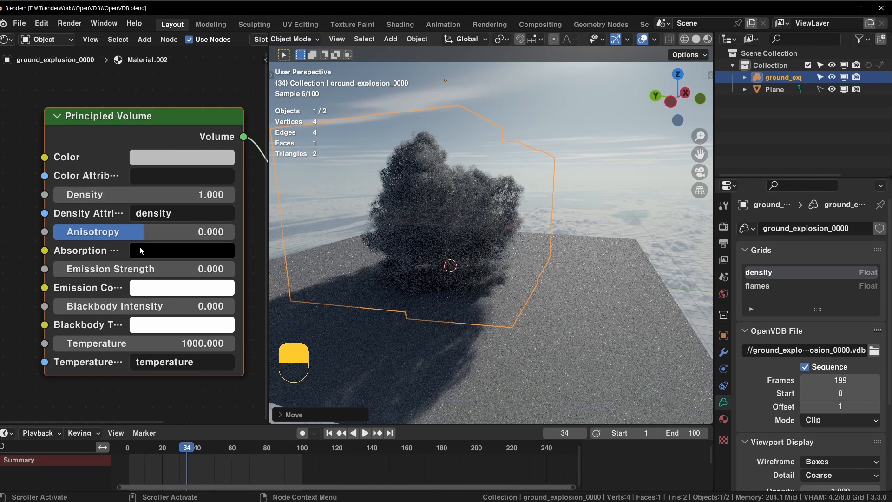
Set the Principled Volume's Temperature Attribute to flames
left_click(181, 362)
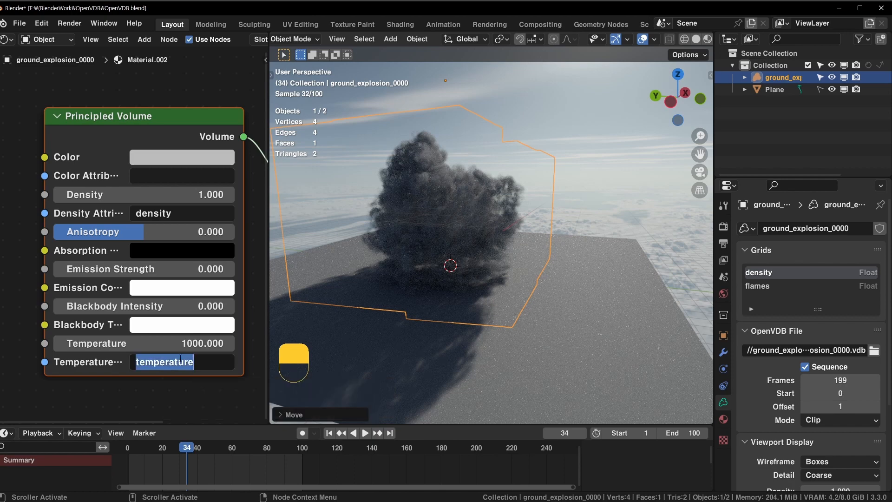
type("flames")
key("Return")
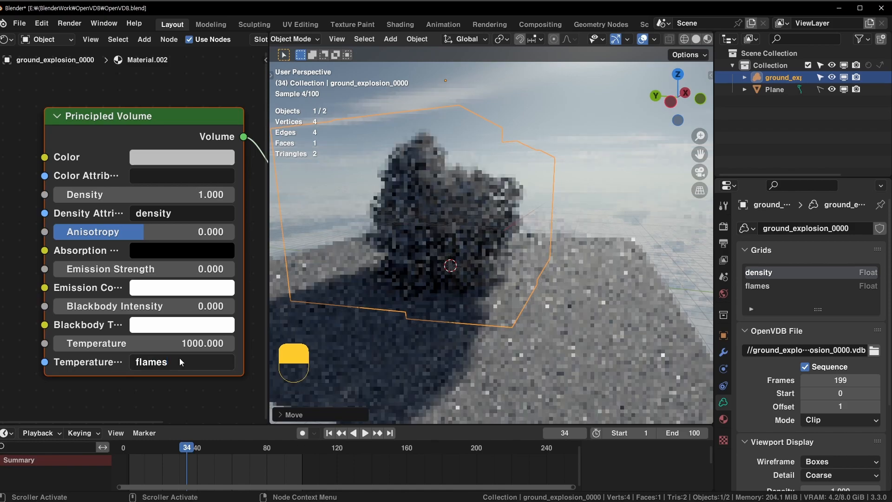
middle_click_drag(431, 279, 423, 275)
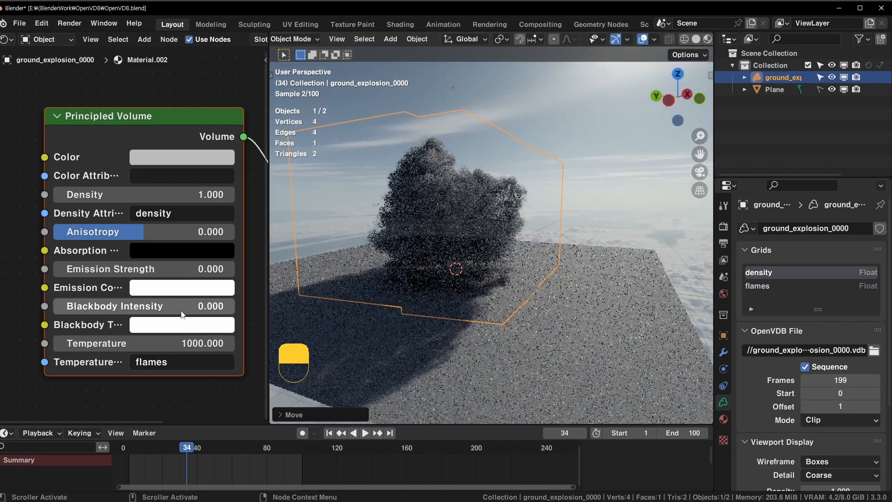
Adjust the Principled Volume color's brightness to 0.509
left_click(183, 158)
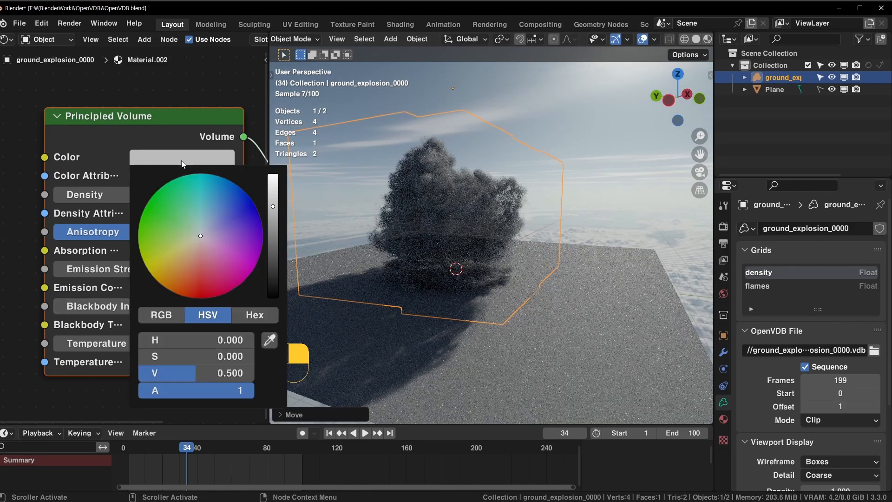
mouse_move(276, 190)
left_mouse_down()
mouse_move(273, 216)
mouse_move(273, 206)
left_mouse_up()
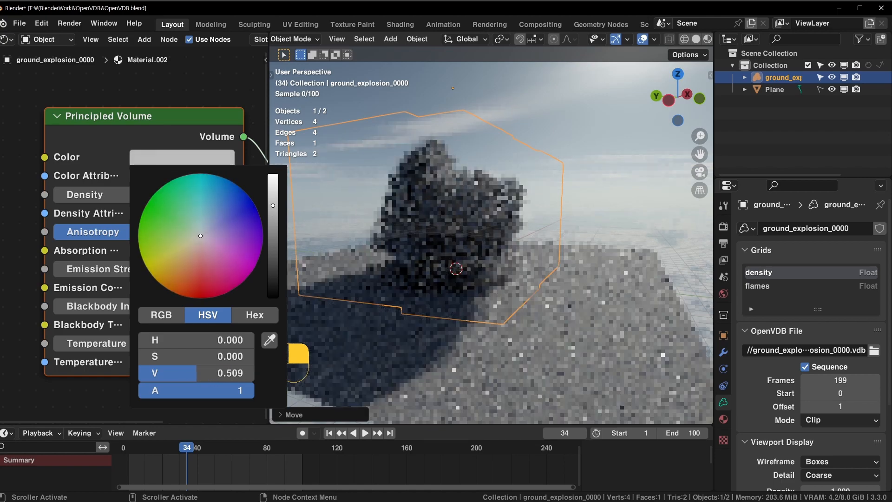
scroll(534, 200, "up", 1)
Try a Density of 0.1 on the Principled Volume, and set it back to 1
left_click(140, 195)
type("0.1")
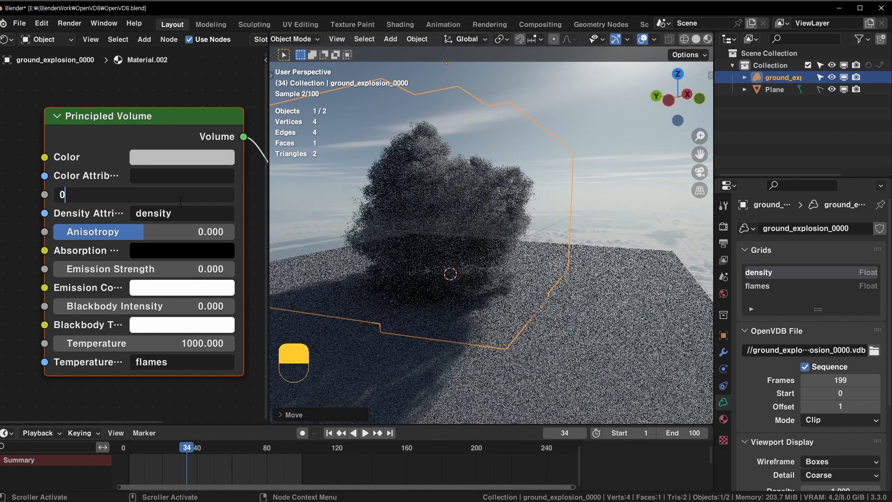
key("Return")
left_click(165, 195)
type("100")
key("Return")
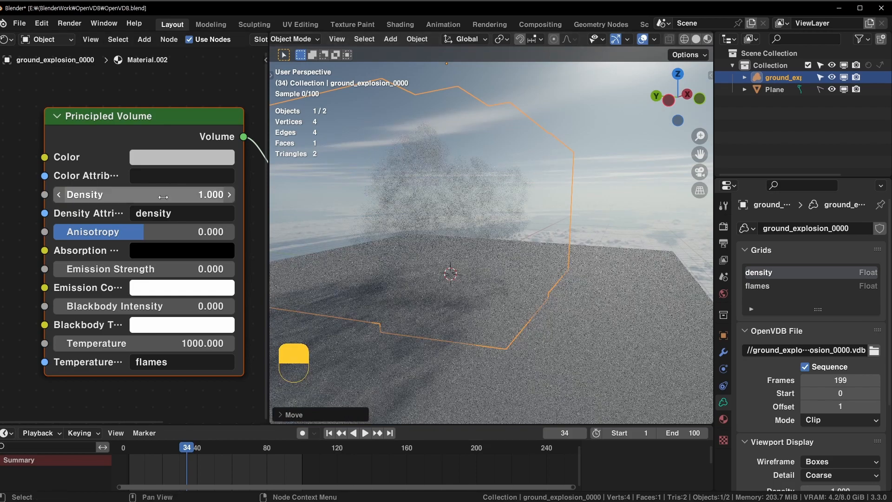
Set the Principled Volume's Density to 2 and view the thicker smoke from another angle
left_click(164, 197)
type("2")
key("Return")
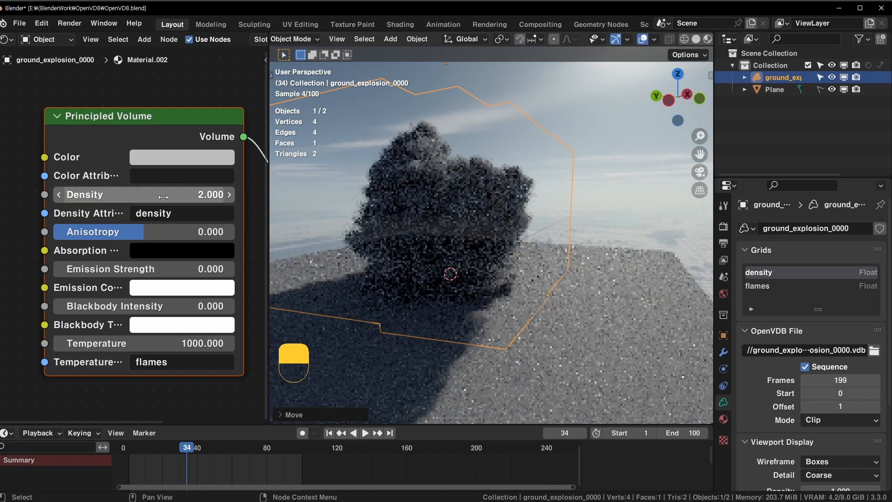
middle_click_drag(516, 200, 542, 210)
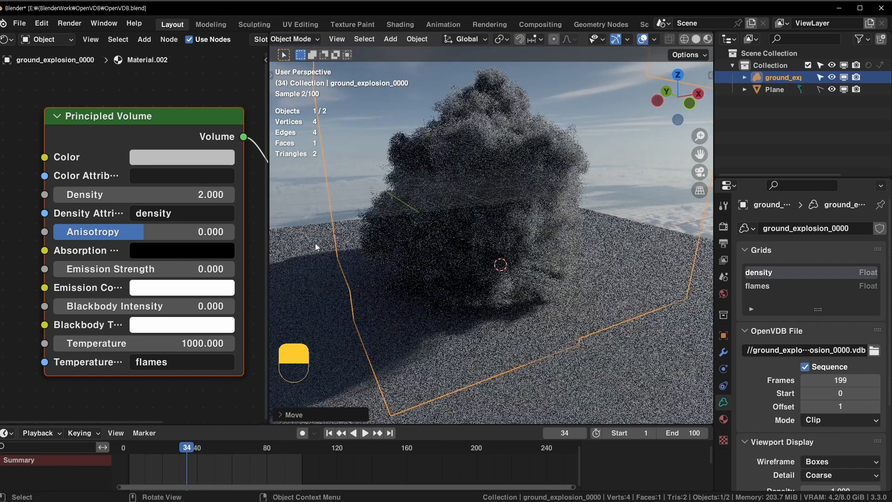
Try Emission Strength values of 1 and 0.1 on the Principled Volume, and reset it to 0
left_click(158, 268)
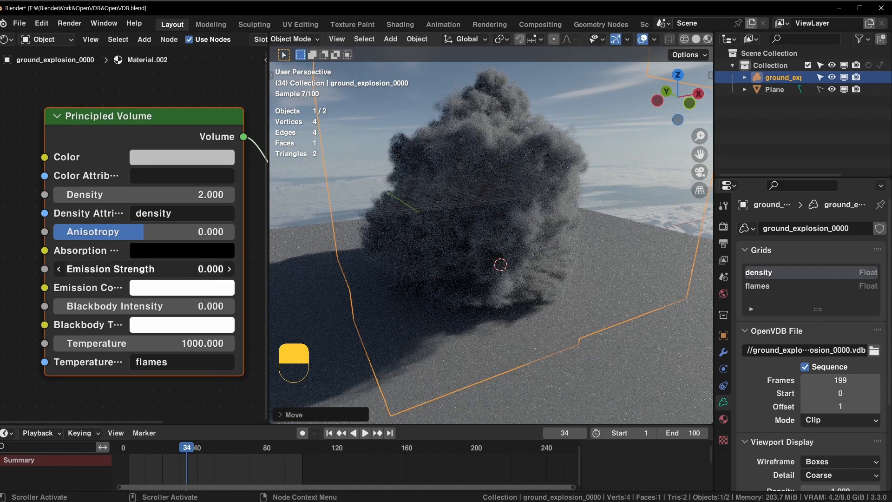
type("1")
key("Return")
left_click_drag(158, 266, 198, 270)
type("0.1")
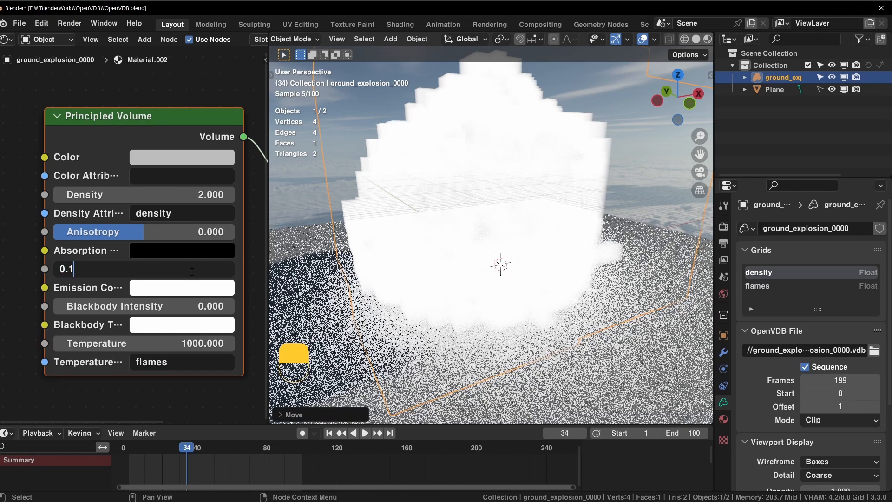
key("Return")
double_click(192, 270)
type("0")
key("Return")
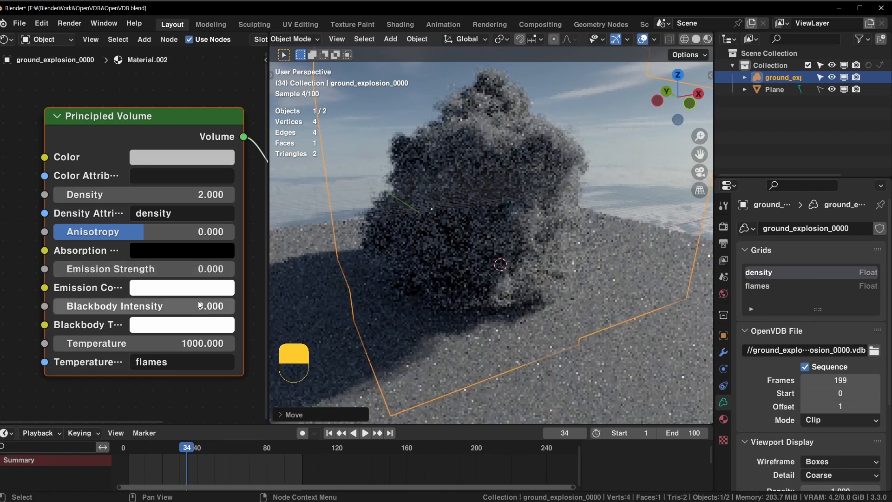
Set the Principled Volume's Blackbody Intensity to 1 and view the fire from another angle
double_click(200, 305)
type("1")
key("Return")
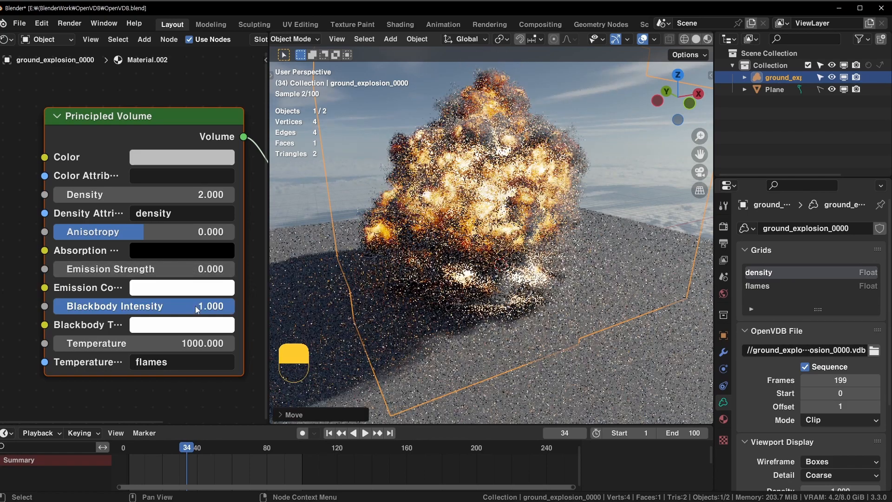
middle_click_drag(372, 297, 395, 296)
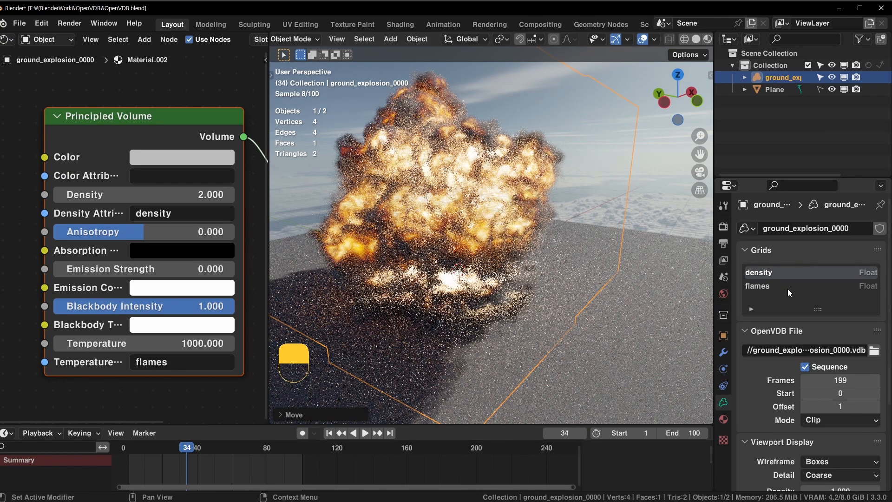
Set the Principled Volume's Temperature to 500
left_click(197, 343)
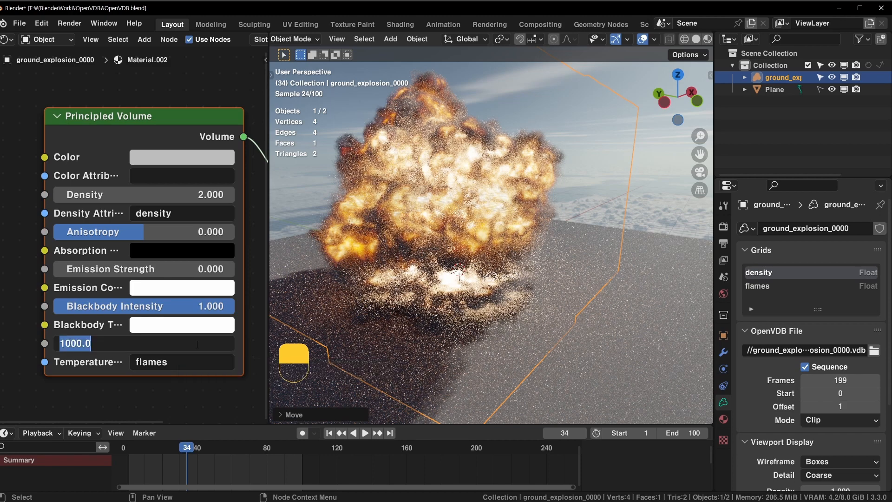
type("500")
key("Return")
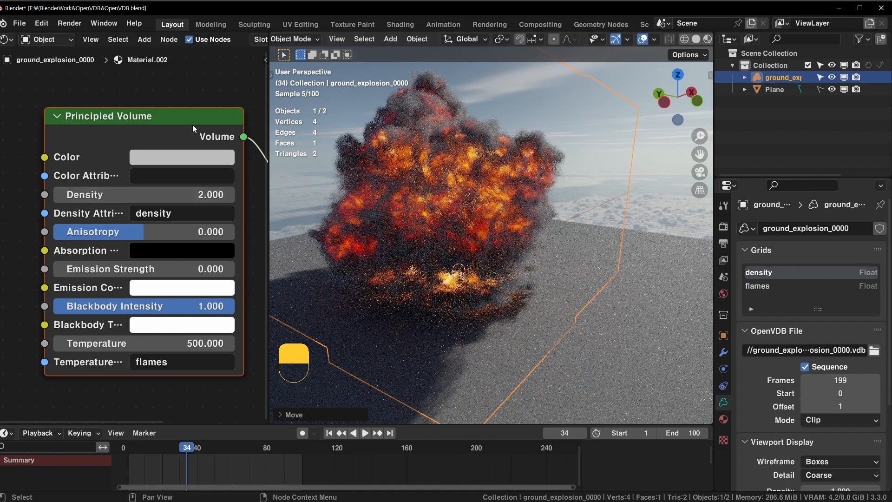
Darken the Principled Volume's smoke color to a medium grey
left_click(175, 158)
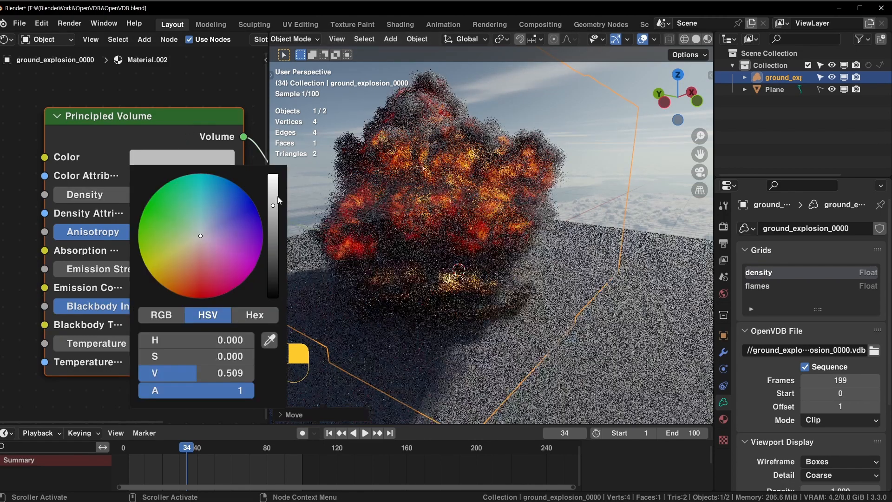
left_click_drag(272, 219, 273, 234)
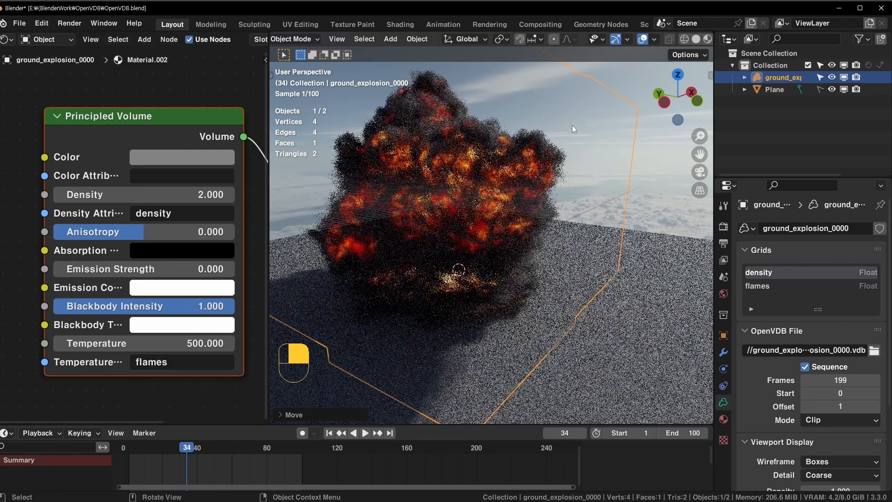
middle_click_drag(573, 125, 542, 116)
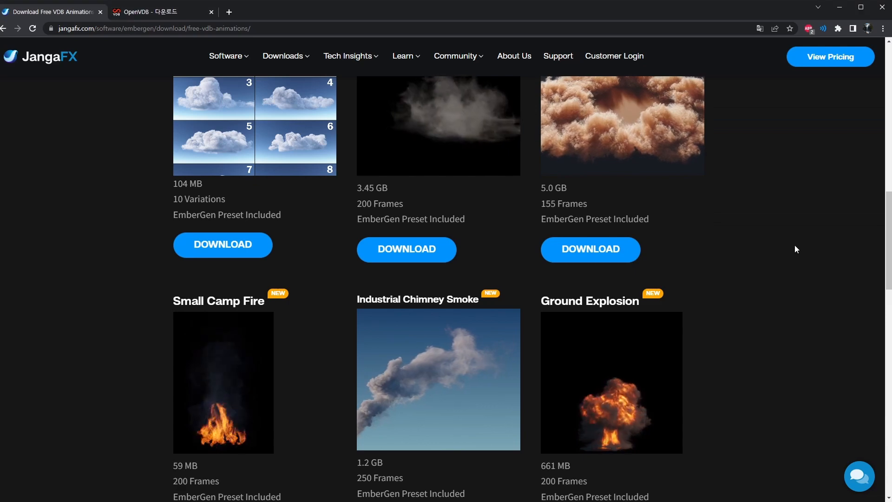
Inspect the explosion up close and highlight the flames grid in the ground explosion volume's grid list
scroll(797, 249, "down", 4)
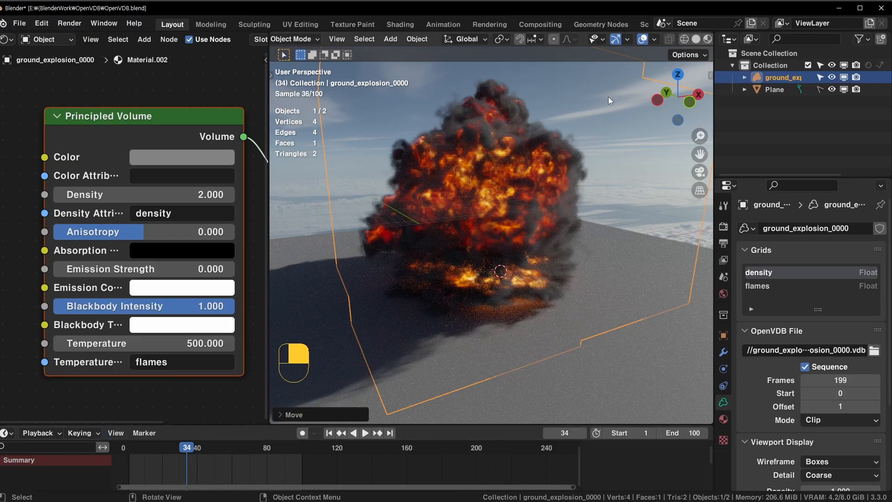
middle_click_drag(557, 195, 529, 141)
scroll(532, 203, "up", 3)
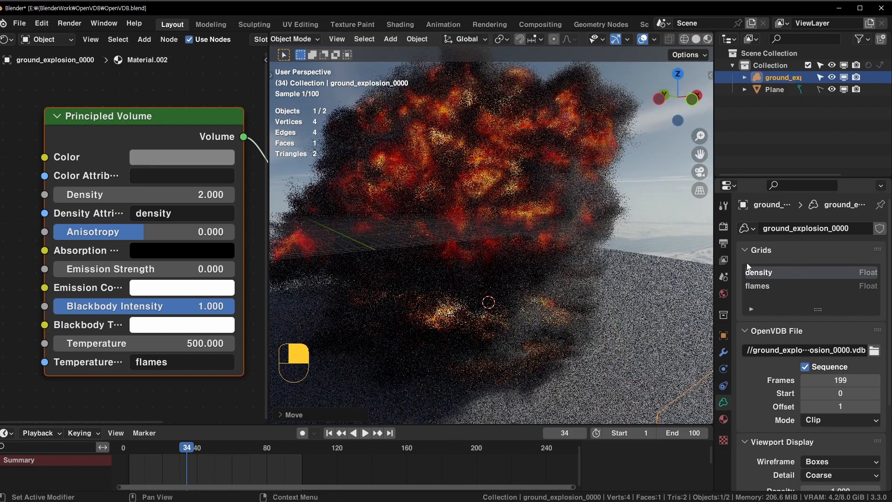
left_click(810, 285)
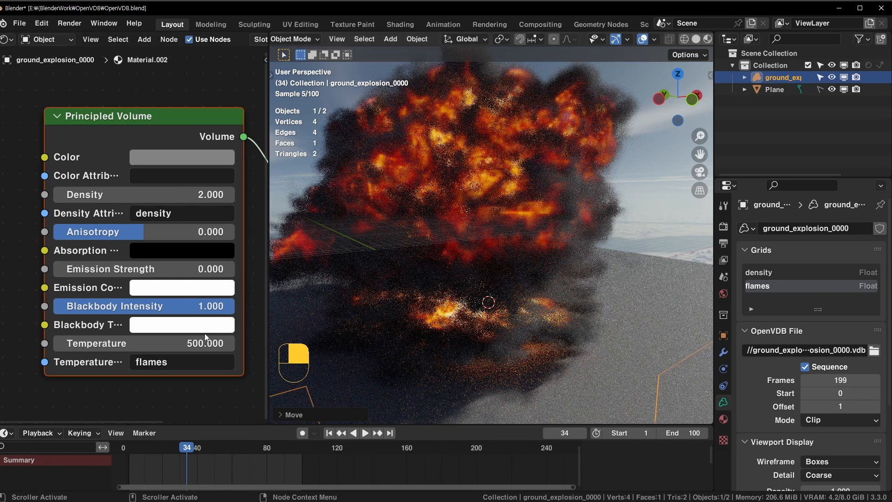
left_click_drag(207, 306, 235, 307)
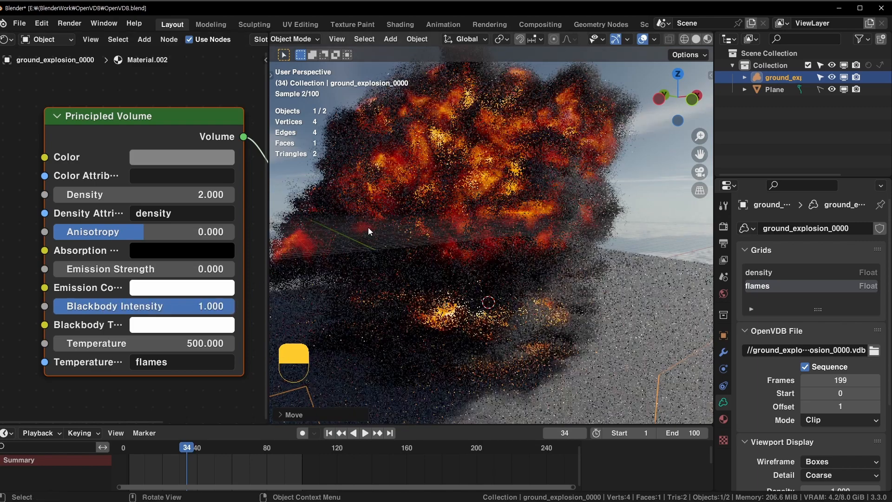
Set the Principled Volume's Temperature to 800 and check the fire
left_click(187, 342)
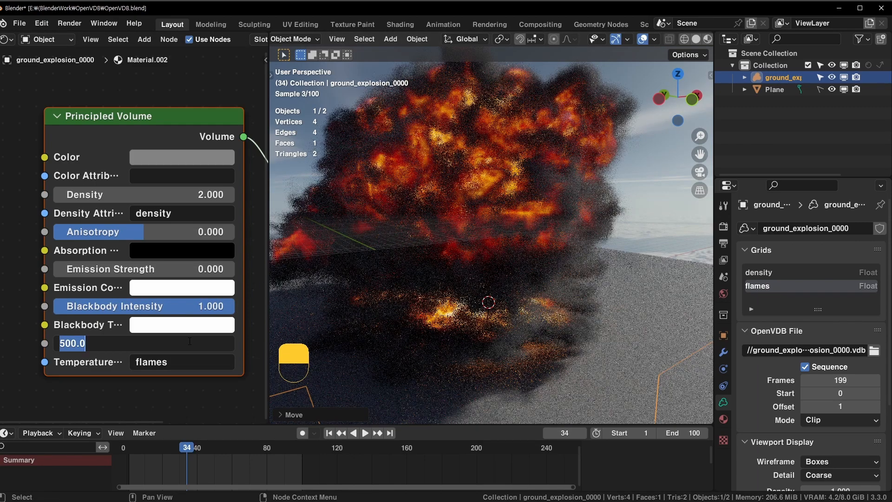
type("800")
key("Return")
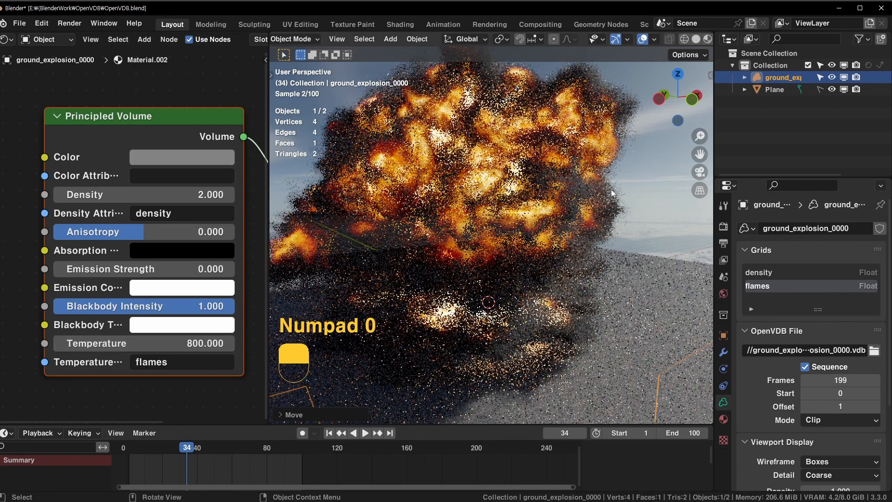
middle_click_drag(611, 189, 466, 194)
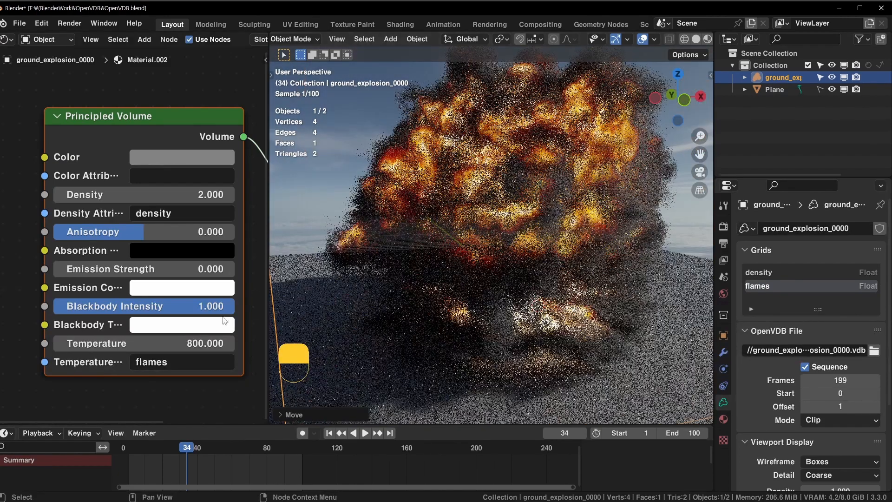
Try a Temperature of 1300 on the Principled Volume, and reset it to 500
left_click(183, 345)
type("1300")
key("Return")
left_click(184, 345)
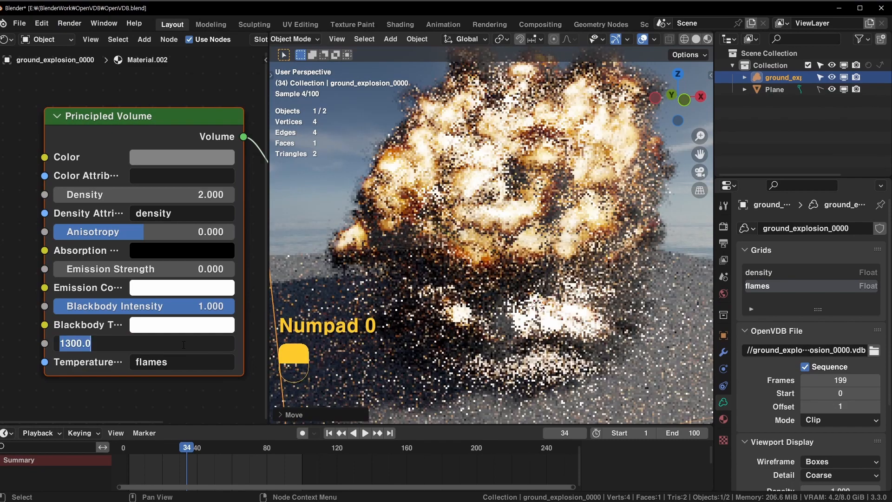
left_click(183, 345)
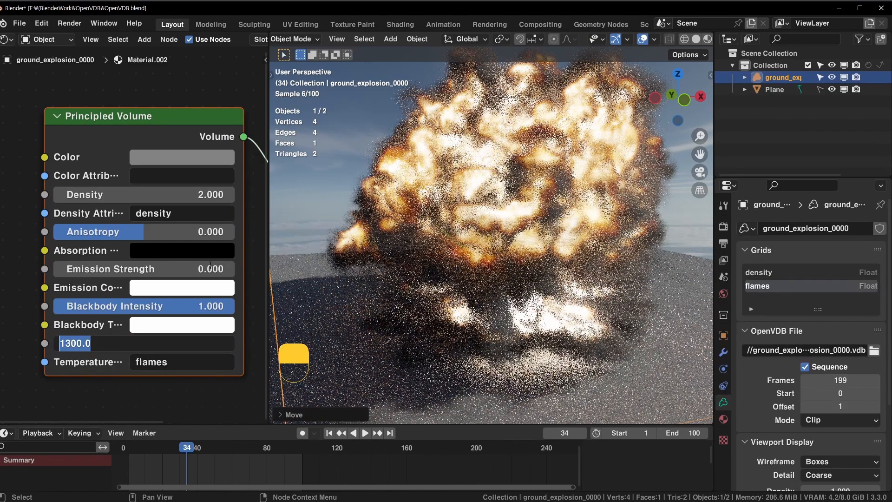
type("500")
key("Return")
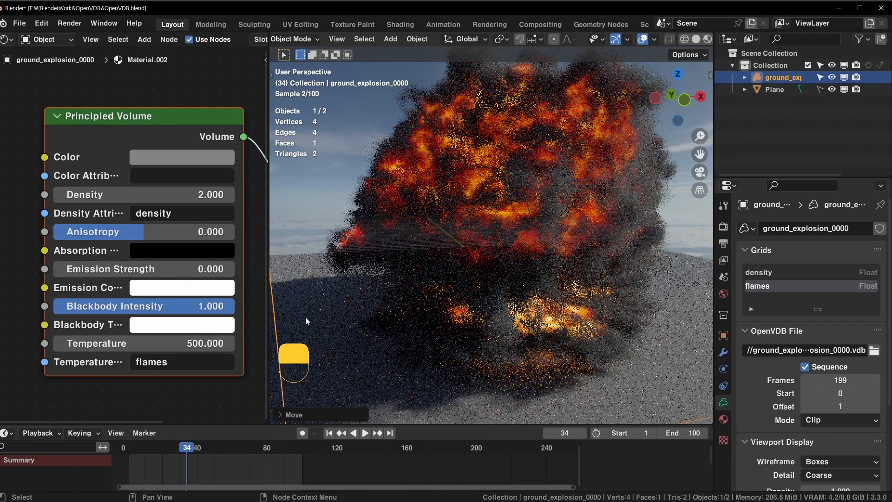
scroll(808, 339, "down", 2)
scroll(808, 339, "up", 2)
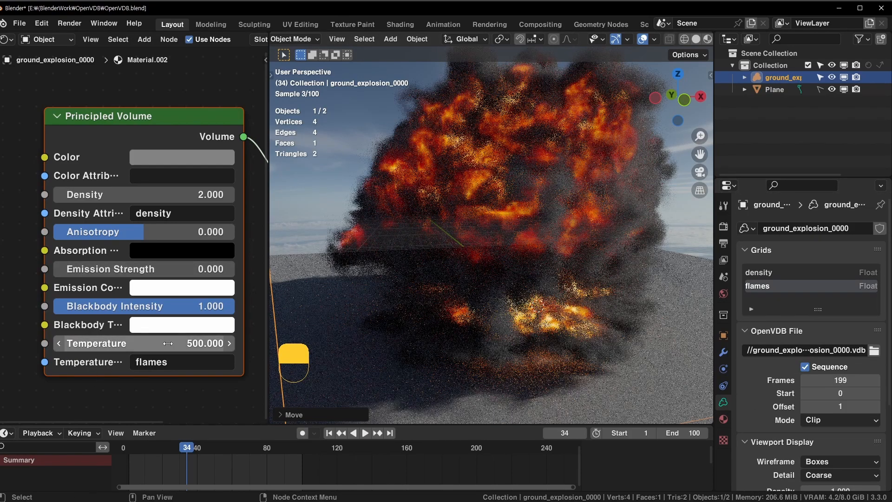
Set the Principled Volume's Temperature to 700
left_click(168, 342)
type("700")
key("Return")
scroll(422, 264, "down", 6)
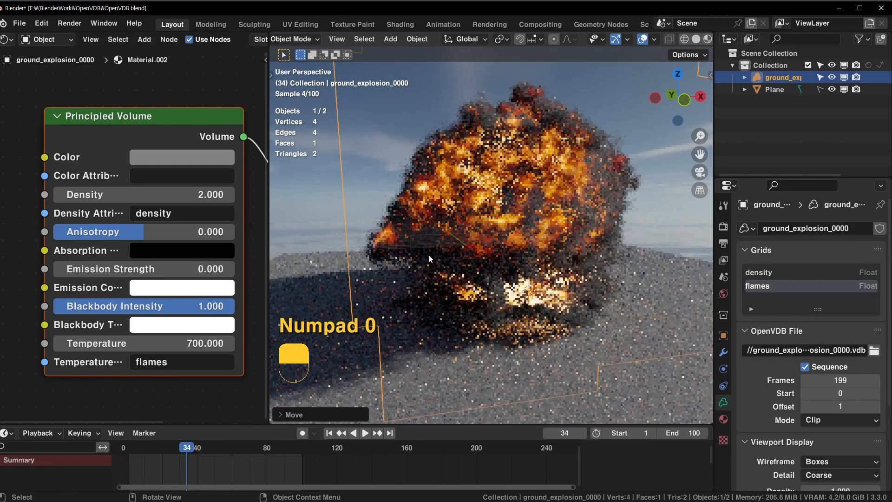
Lower the World background Strength to 0.2 to darken the scene around the explosion
left_click(723, 293)
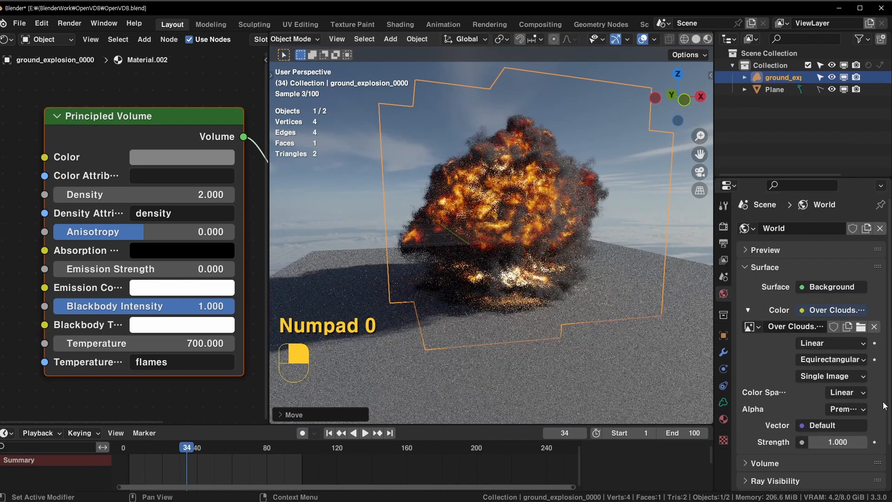
left_click(838, 442)
type("0.2")
key("Return")
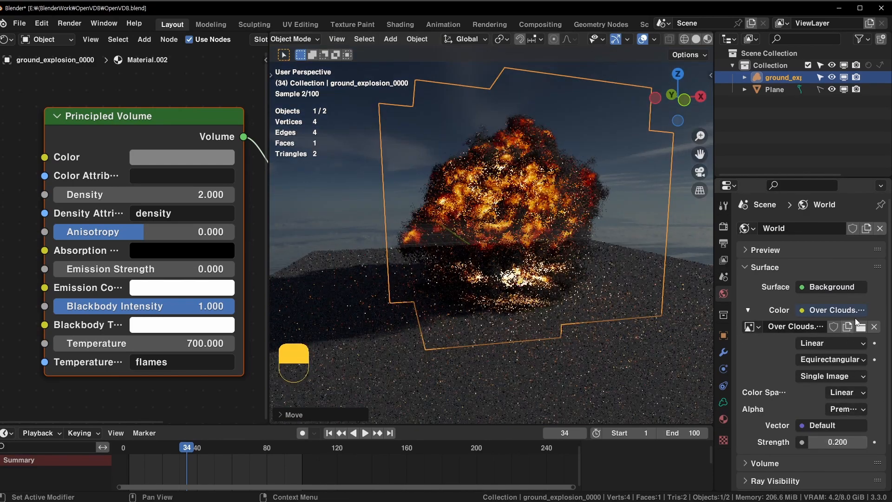
Replace the World's Over Clouds environment image with the Gdansk Shipyard Buildings HDRI from the HDRI folder
left_click(860, 327)
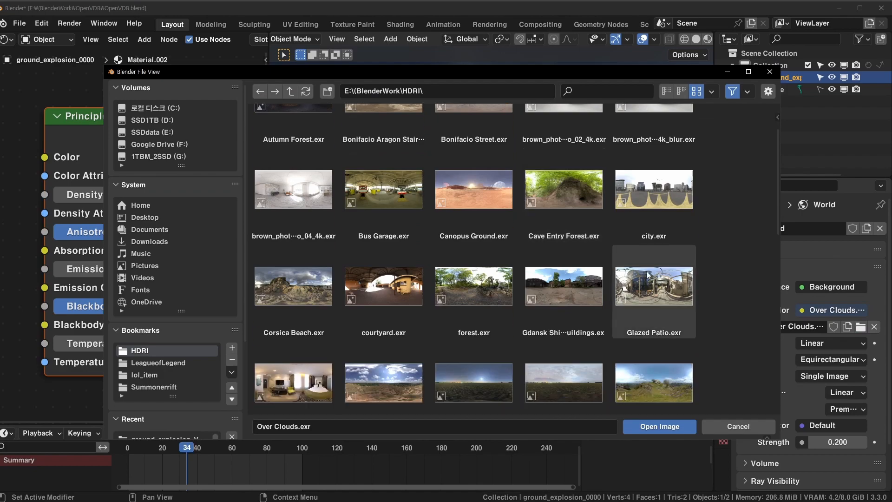
scroll(558, 218, "down", 2)
double_click(582, 222)
middle_click_drag(579, 221, 533, 292)
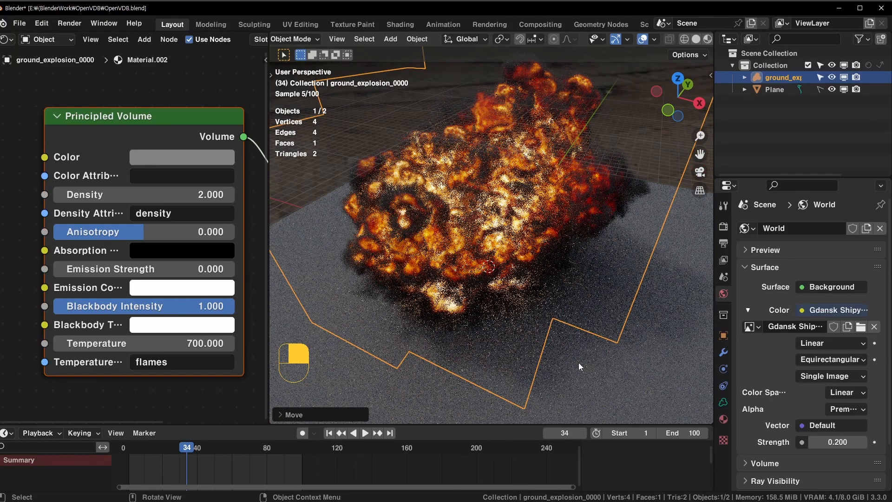
Check the explosion at frame 49 of the animation, and advance to frame 71
left_click_drag(188, 447, 213, 448)
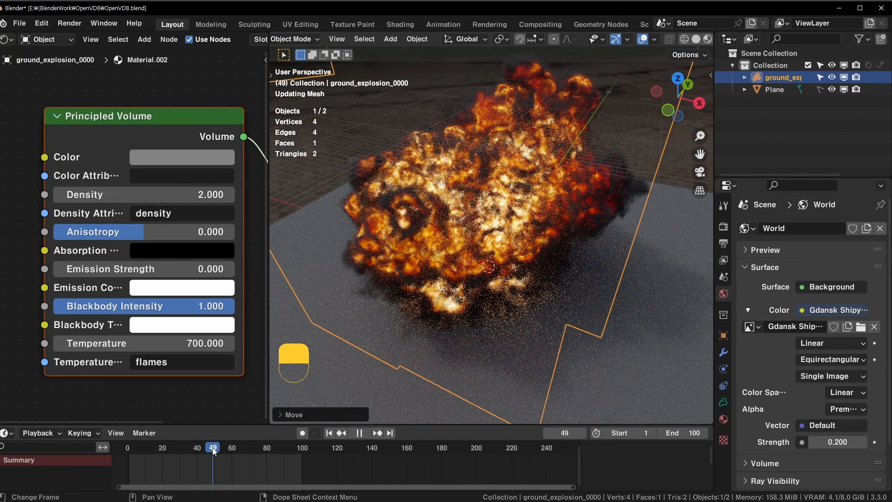
middle_click_drag(441, 298, 421, 302)
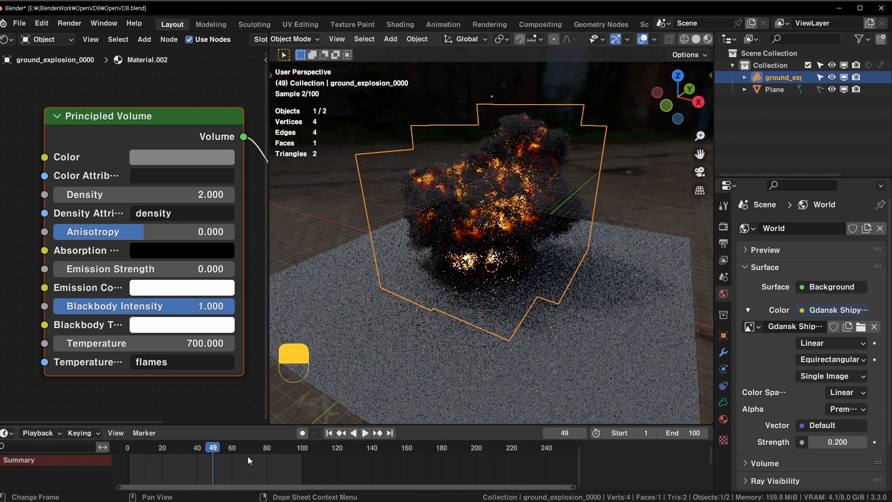
left_click(250, 450)
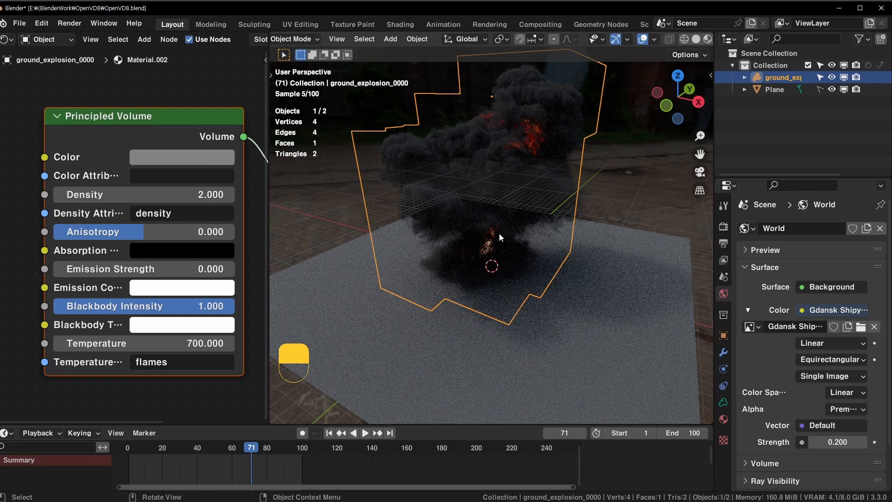
Hide the viewport overlays and examine the explosion's smoke and fire from several sides in a maximized viewport
left_click(606, 181)
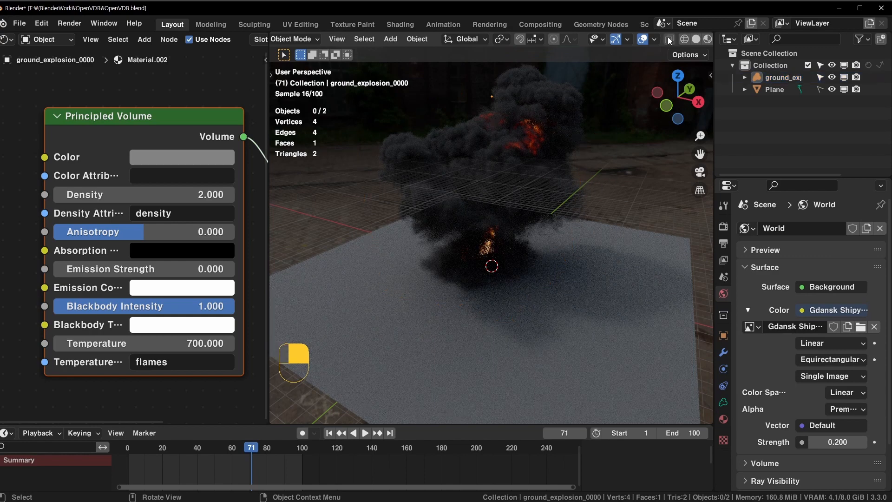
left_click(643, 40)
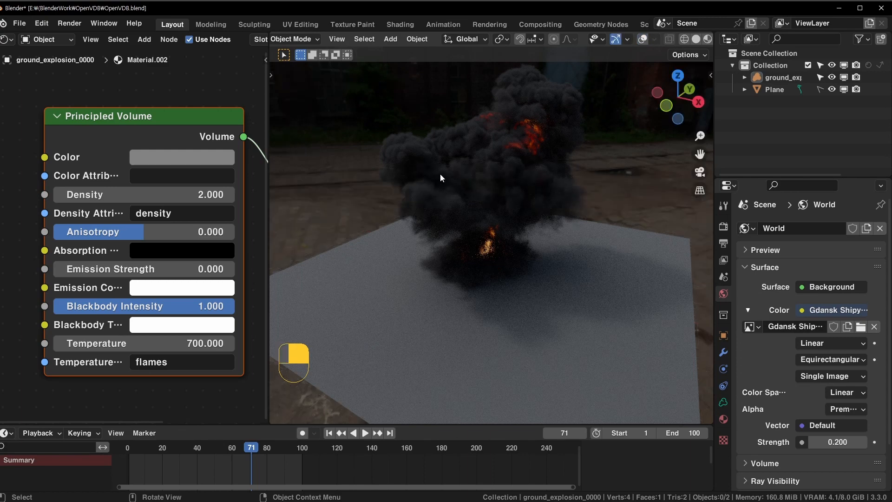
key("ctrl+space")
middle_click_drag(486, 172, 447, 258, "shift")
middle_click_drag(477, 213, 445, 212)
middle_click_drag(475, 199, 451, 232, "shift")
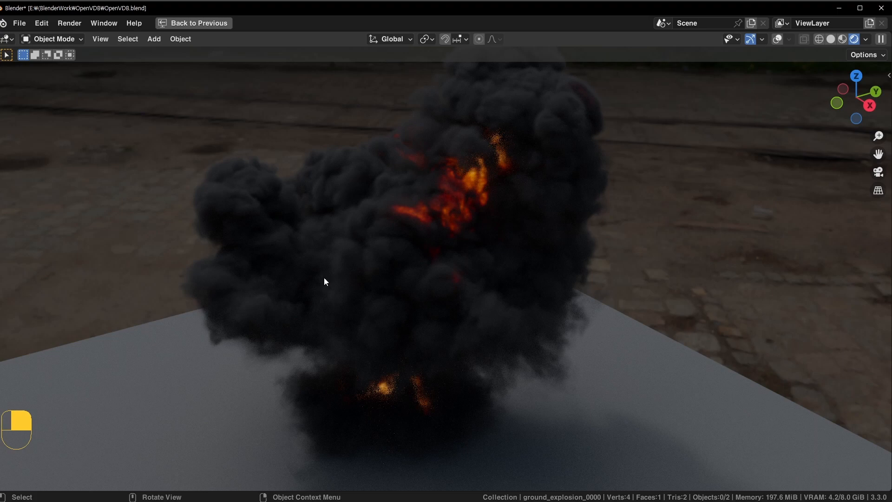
middle_click_drag(175, 292, 351, 295)
scroll(393, 273, "down", 4)
scroll(401, 312, "up", 1)
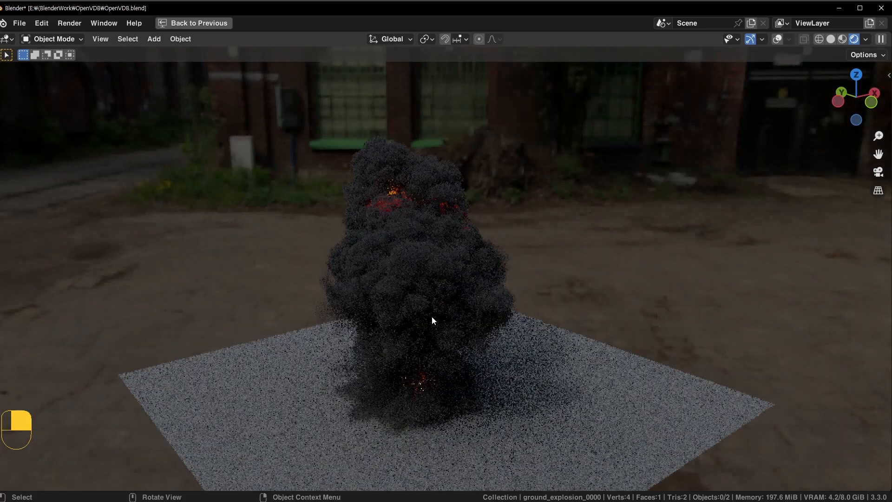
key("ctrl+space")
mouse_move(432, 316)
middle_mouse_down()
mouse_move(445, 249)
mouse_move(484, 244)
middle_mouse_up()
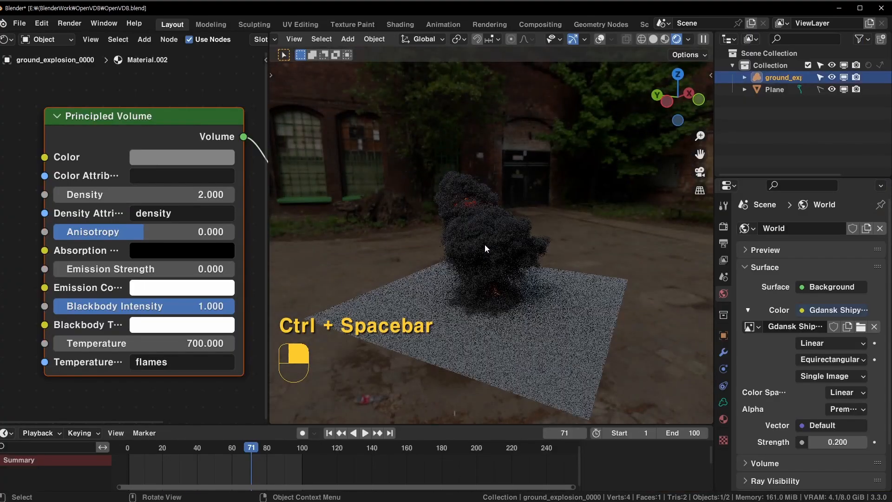
scroll(543, 201, "up", 2)
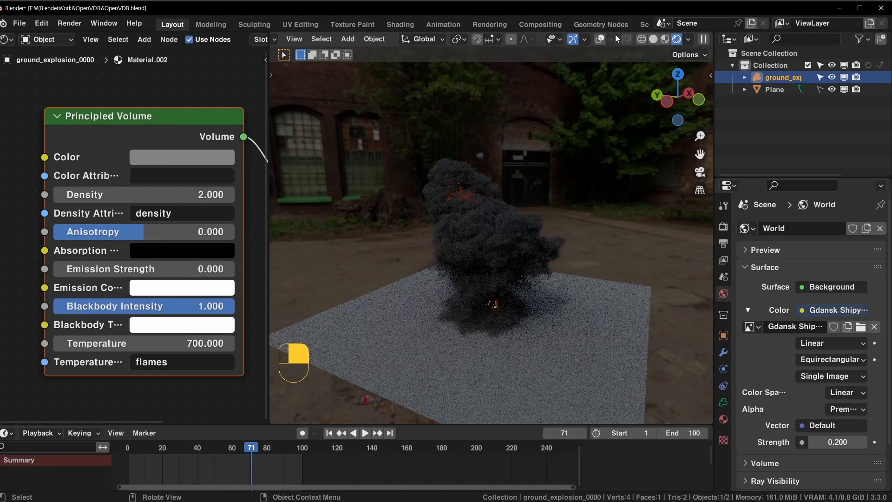
Show the viewport overlays again and rotate the explosion volume about 69° around the global Z axis
left_click(601, 39)
key("r")
key("z")
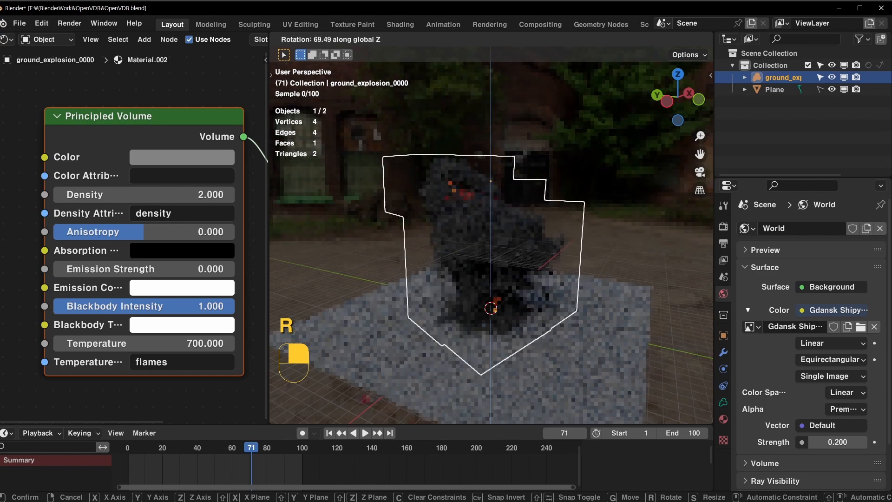
left_click(578, 350)
middle_click_drag(578, 350, 534, 291)
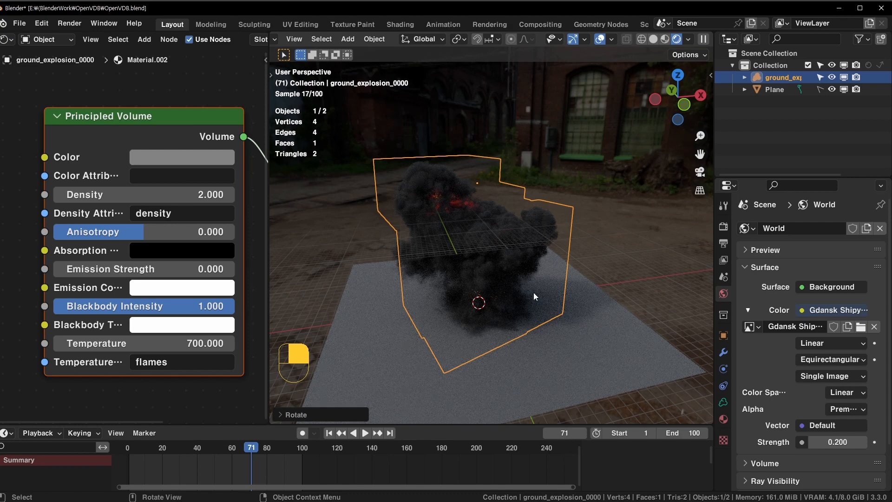
Try rotating the explosion volume without an axis constraint, and undo that rotation
middle_click_drag(570, 275, 567, 274, "shift")
scroll(559, 279, "up", 1)
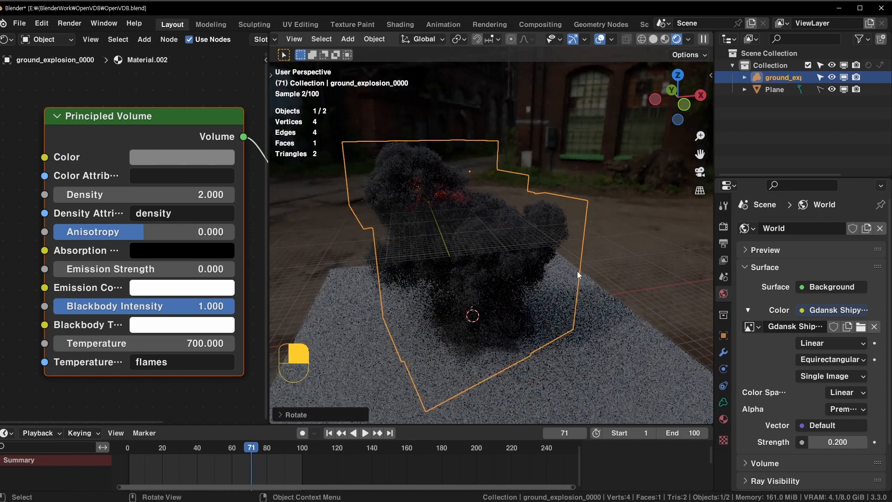
key("r")
left_click(487, 134)
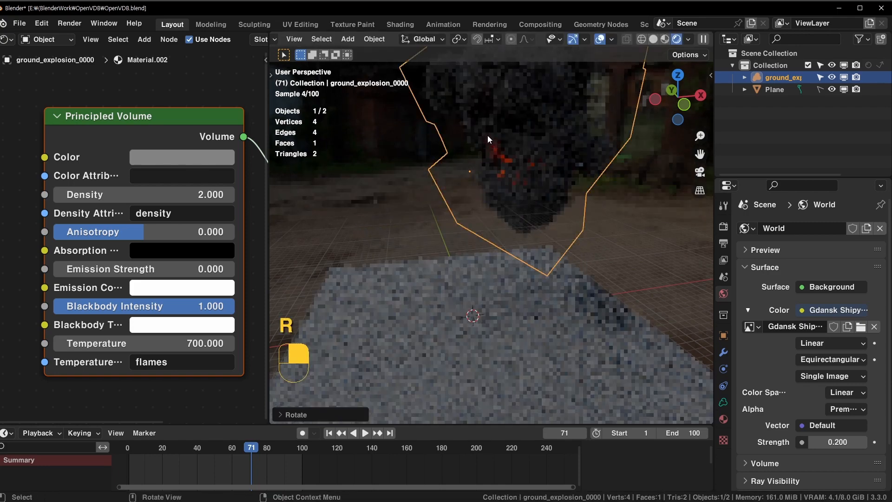
key("ctrl+z")
Rotate the explosion volume further around the global Z axis in two turns, checking it against the shipyard background
middle_click_drag(511, 143, 540, 263)
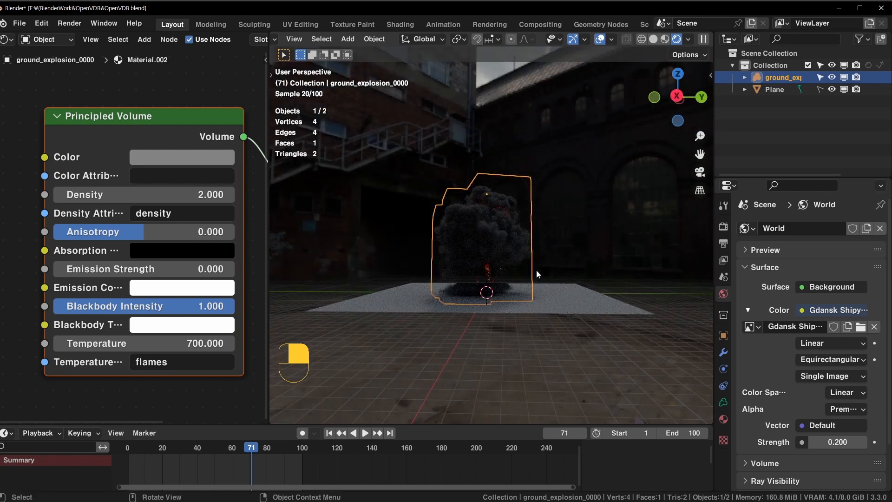
scroll(550, 266, "up", 4)
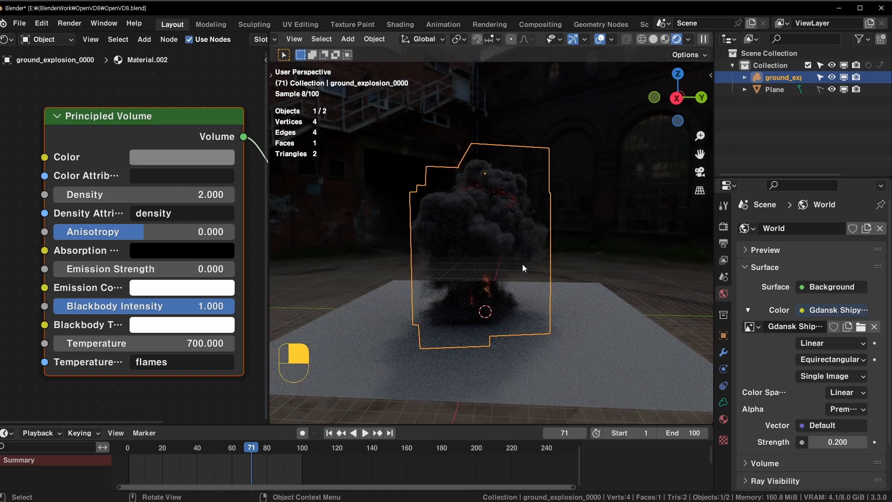
middle_click_drag(523, 264, 592, 283)
key("r")
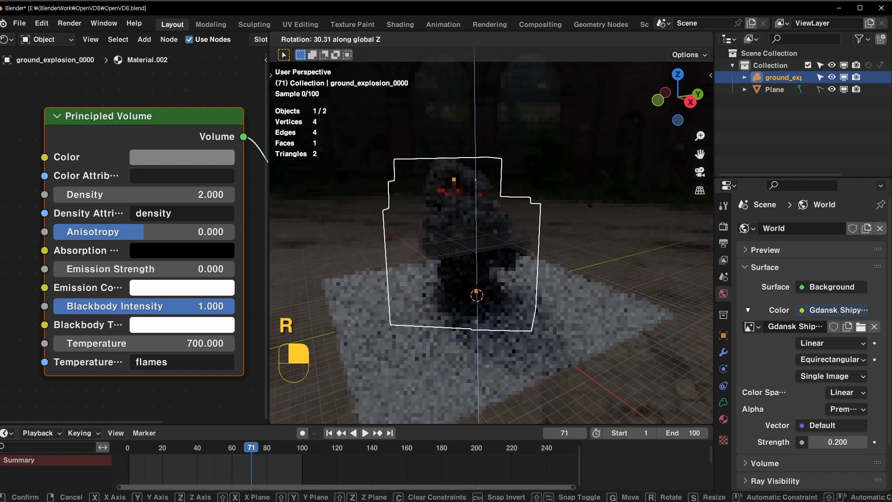
left_click(579, 241)
key("r")
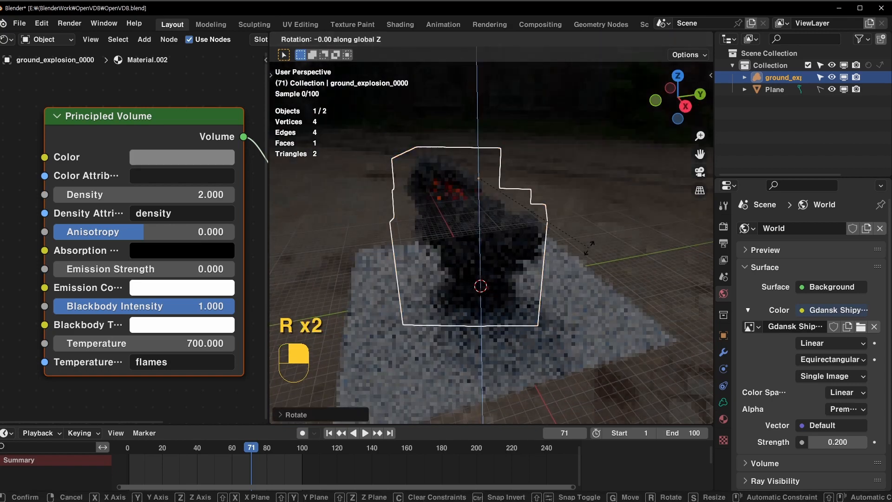
left_click(539, 267)
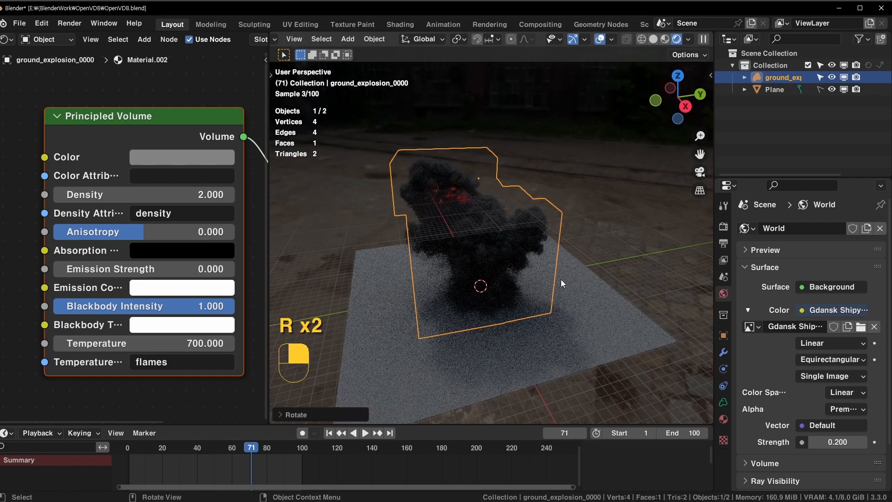
Move the explosion volume along the X axis on the ground plane
middle_click_drag(561, 280, 558, 228)
key("g")
key("x")
left_click(558, 262)
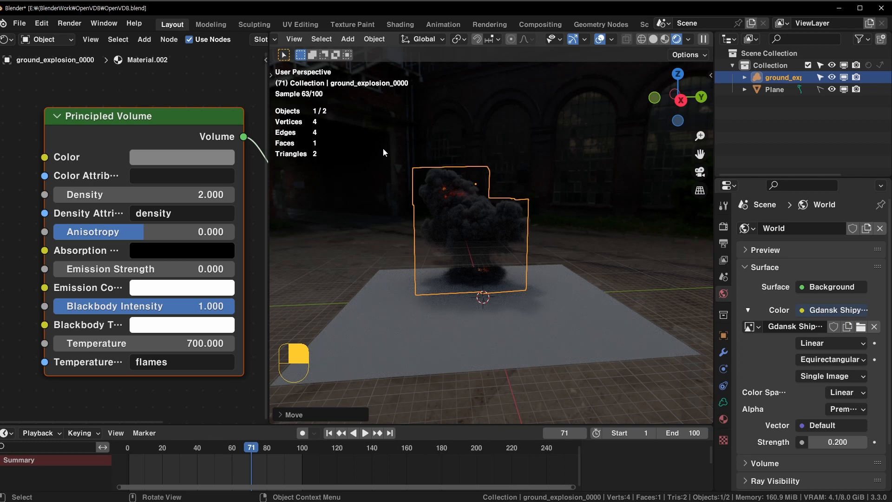
Scale up the explosion volume on the ground plane
left_click(617, 232)
left_click(504, 213)
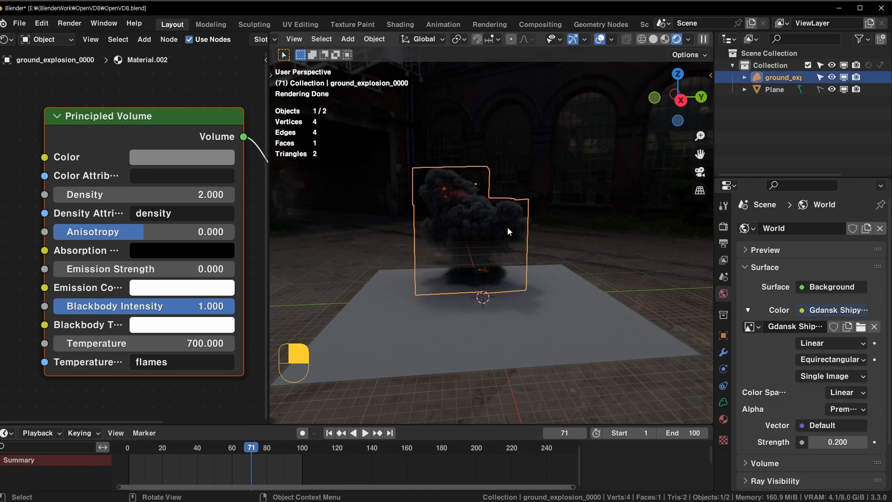
mouse_move(507, 227)
middle_mouse_down("shift")
mouse_move(546, 205)
mouse_move(523, 224)
middle_mouse_up("shift")
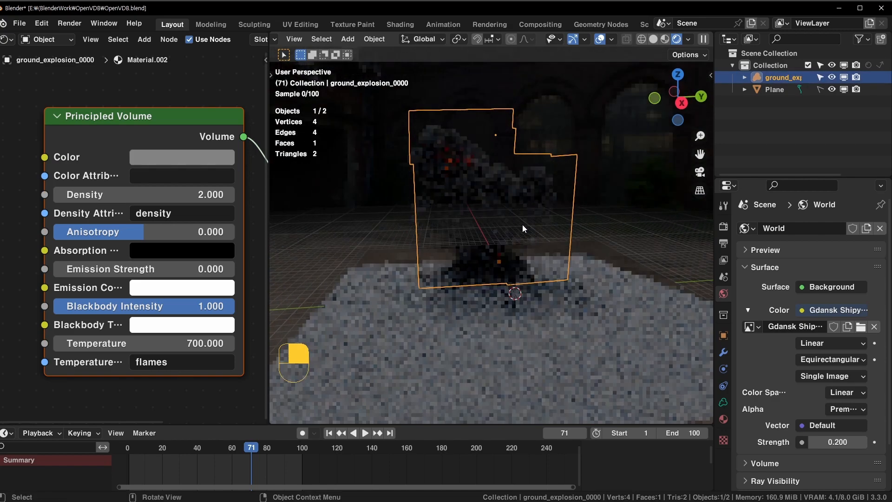
scroll(523, 225, "down", 3)
key("s")
left_click(626, 237)
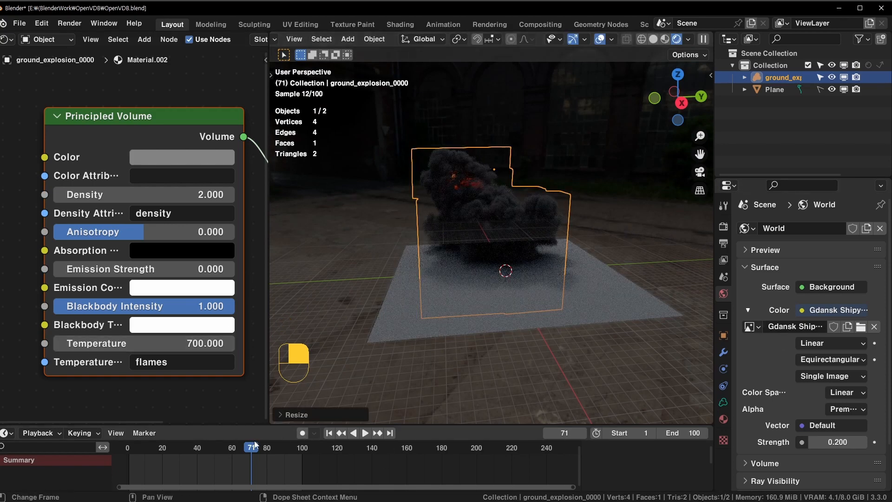
Scrub the explosion animation forward to frame 87, and set the current frame to 31 for a closer look at the flames
left_click_drag(255, 447, 279, 448)
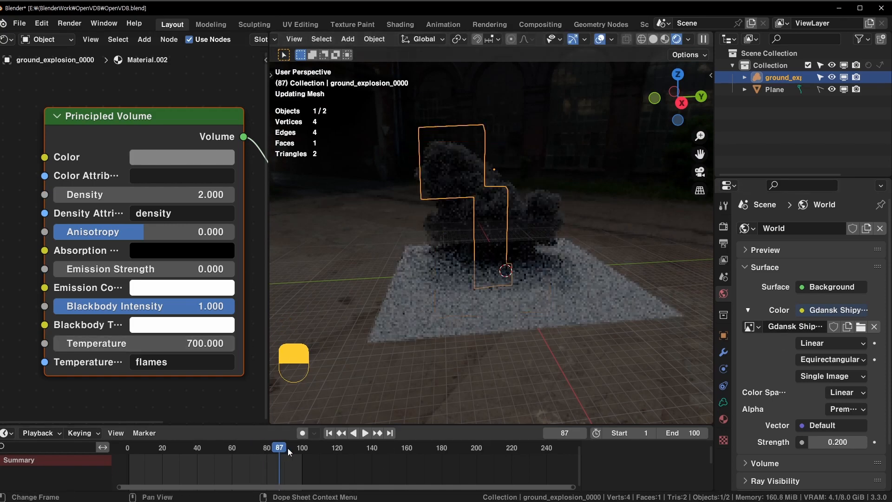
left_click(182, 448)
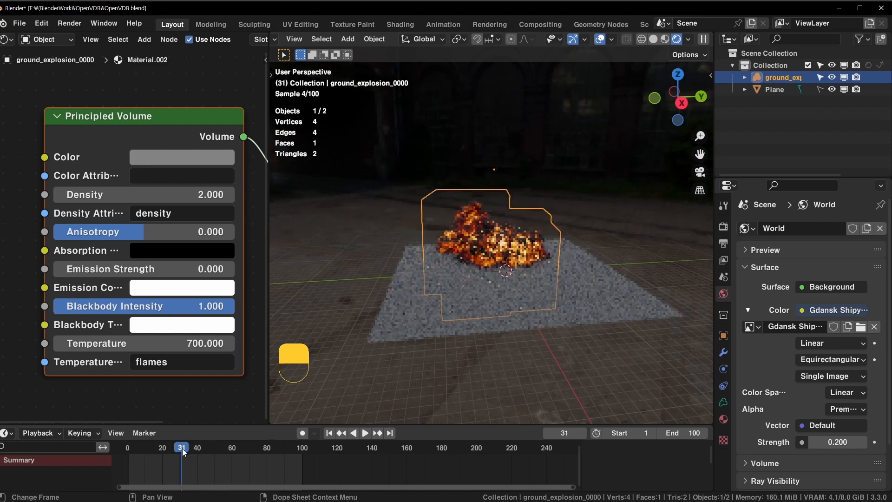
scroll(539, 306, "up", 5)
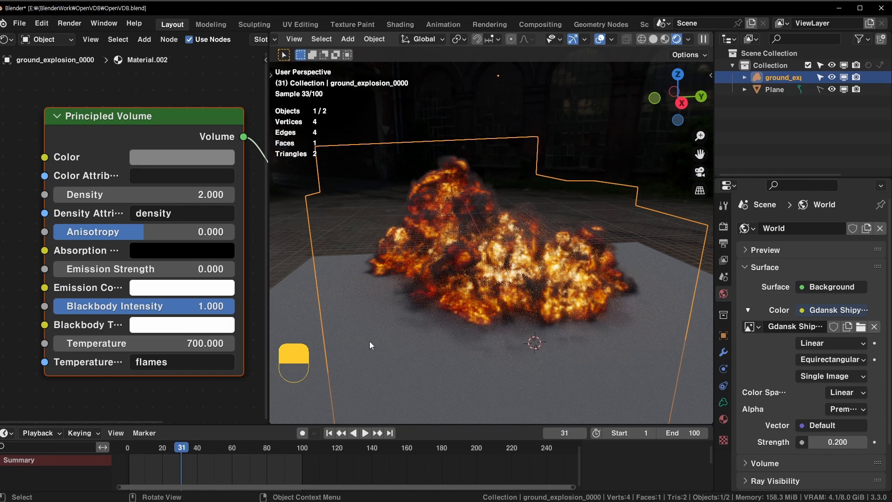
Try a world background strength of 0 to judge the explosion's own light, and return the strength to 0.2
left_click_drag(824, 442, 811, 442)
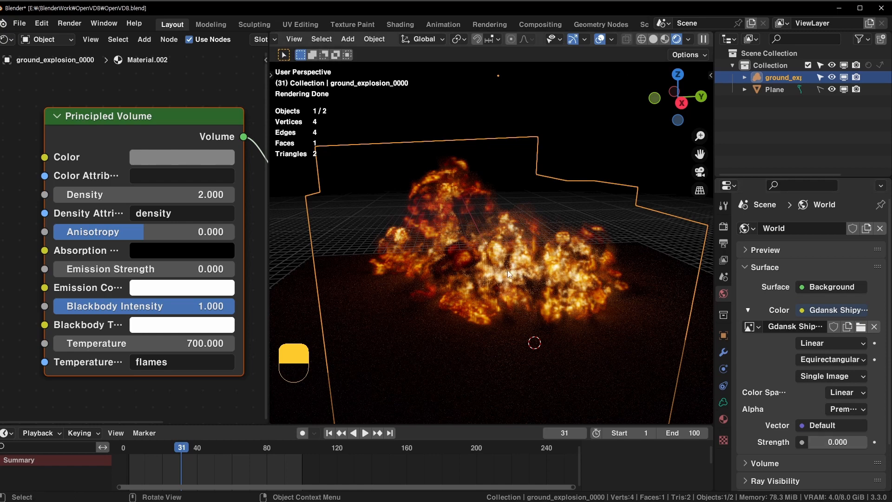
left_click(617, 163)
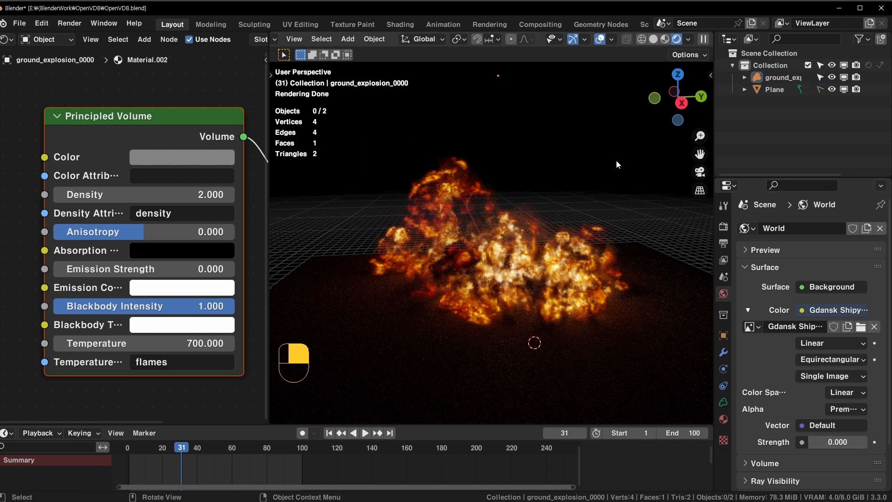
left_click(531, 247)
left_click(834, 442)
type("0.2")
key("Return")
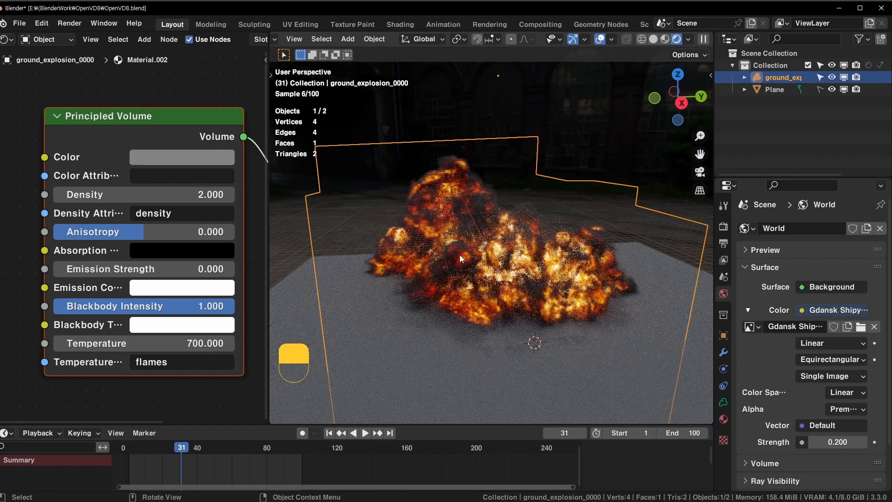
Examine the explosion's flames and smoke from several angles and distances against the shipyard background
middle_click_drag(429, 263, 532, 252)
scroll(532, 252, "up", 3)
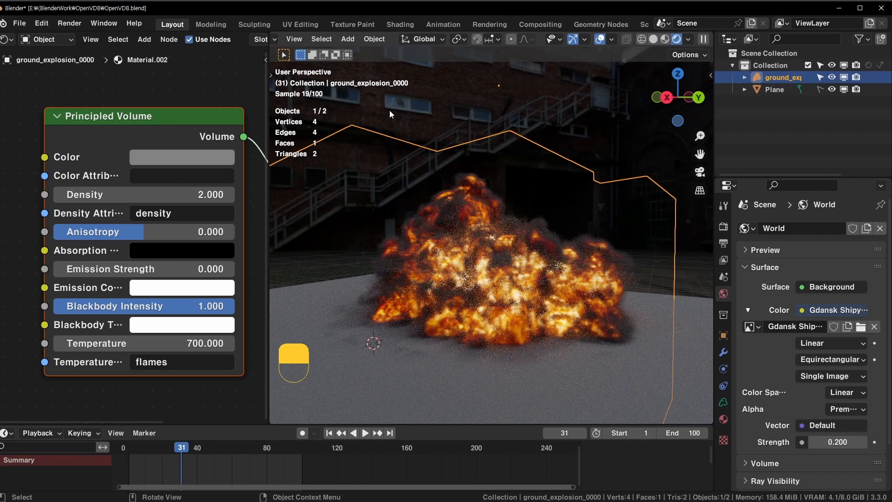
middle_click_drag(389, 110, 643, 291)
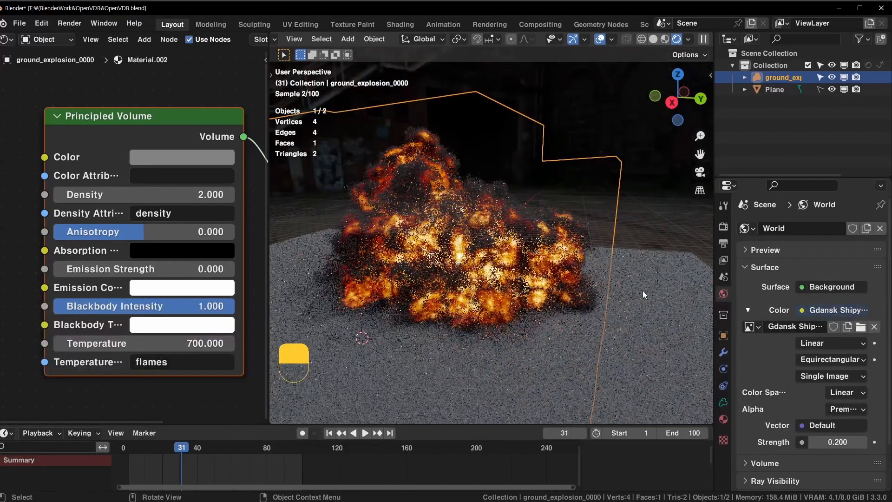
scroll(583, 249, "down", 3)
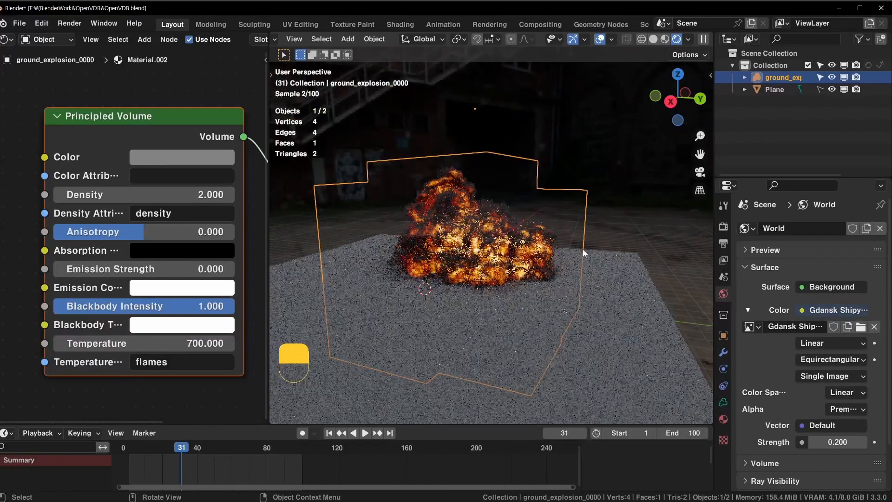
middle_click_drag(582, 249, 538, 258)
scroll(538, 259, "up", 2)
scroll(537, 258, "down", 2)
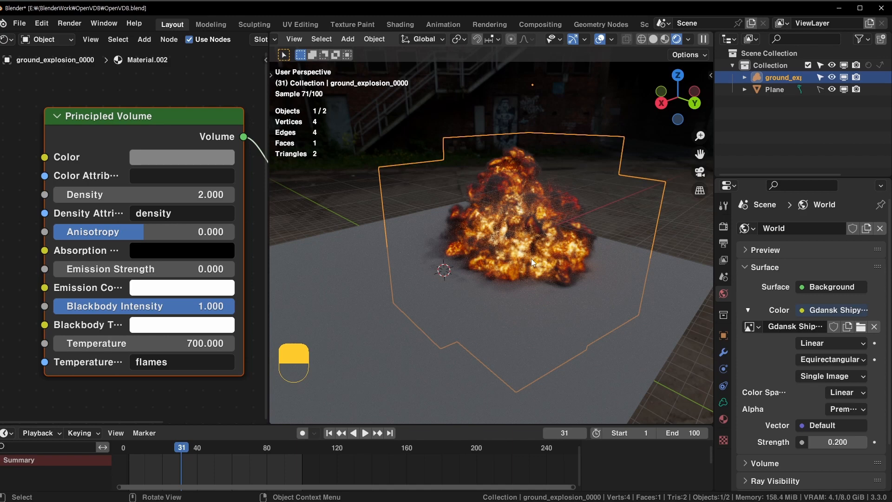
scroll(555, 278, "up", 2)
middle_click_drag(470, 279, 484, 269)
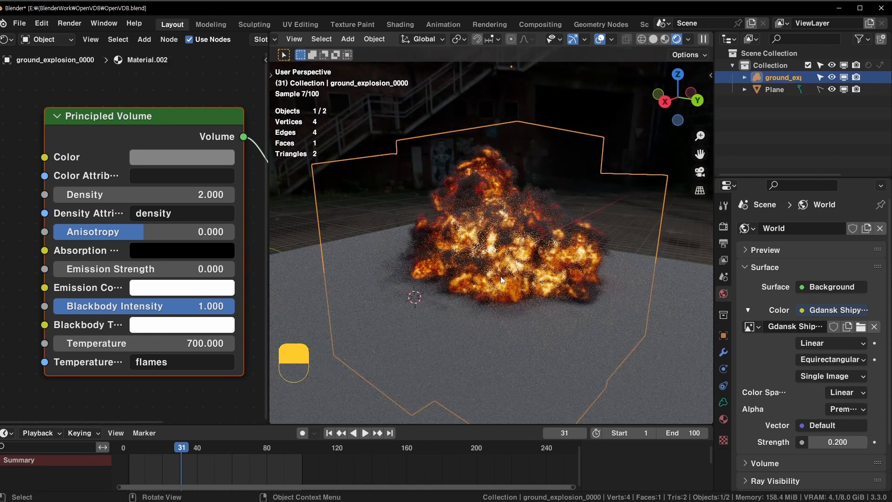
Raise the explosion volume along the global Z axis and fine-tune its height relative to the ground plane
key("g")
key("z")
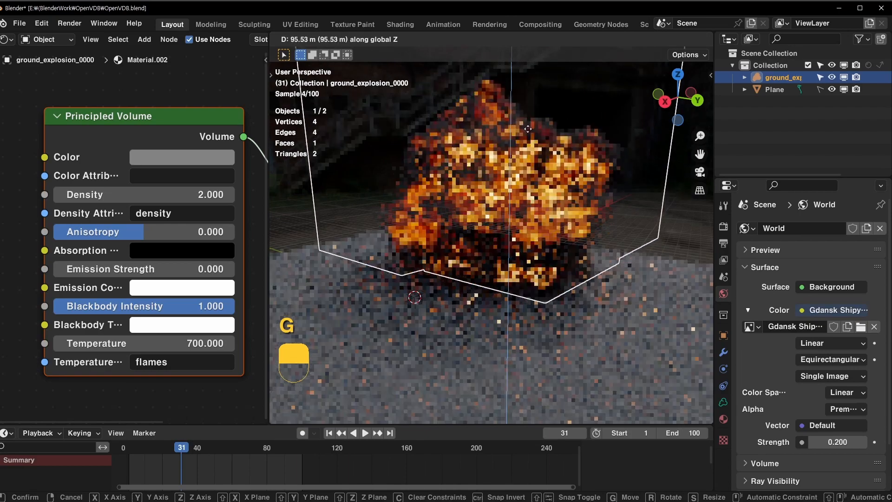
left_click(515, 188)
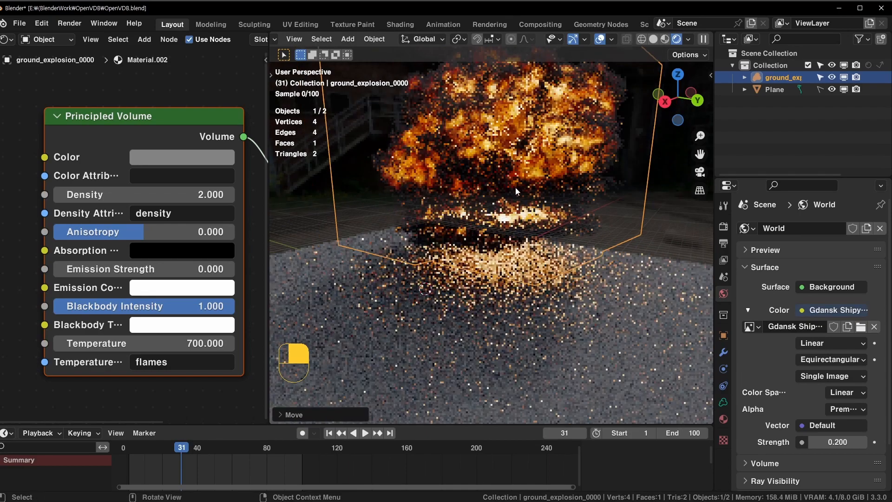
key("g")
key("z")
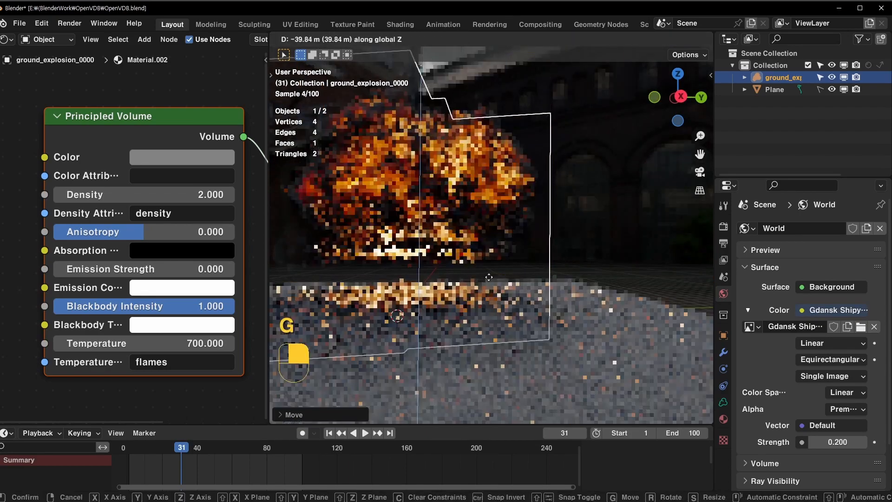
left_click(511, 265)
key("g")
key("z")
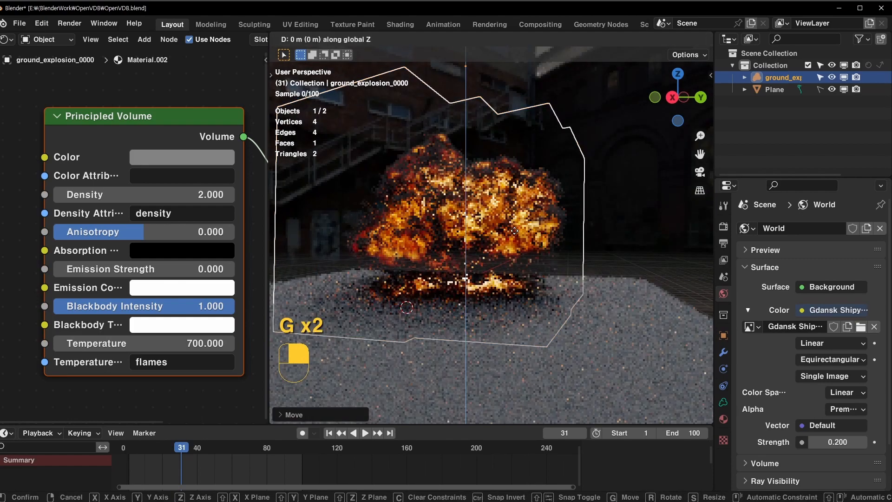
left_click(516, 232)
Check the explosion's height in the front view, set the current frame to 33, and return to a perspective view
key("KP_1")
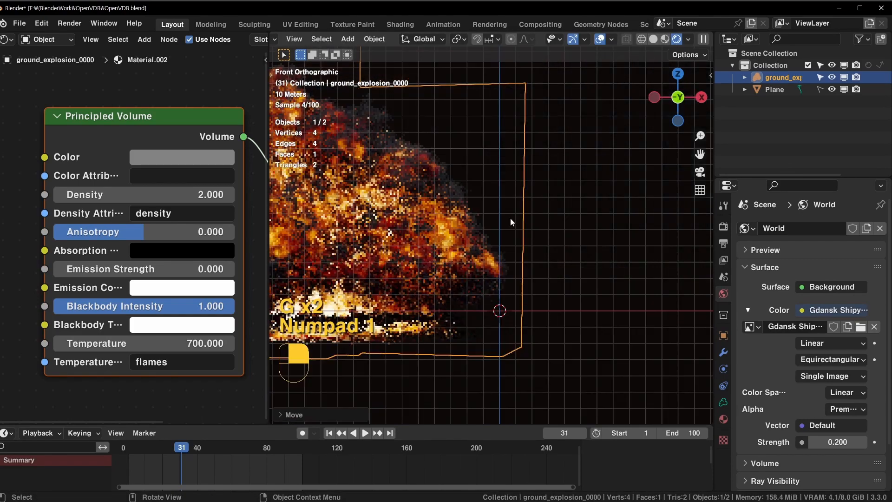
middle_click_drag(464, 238, 564, 202, "shift")
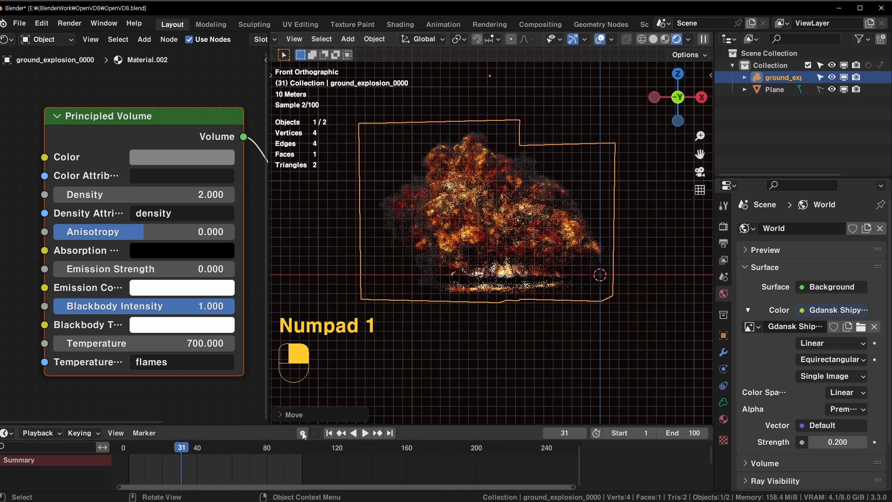
mouse_move(179, 446)
left_mouse_down()
mouse_move(271, 453)
mouse_move(185, 447)
left_mouse_up()
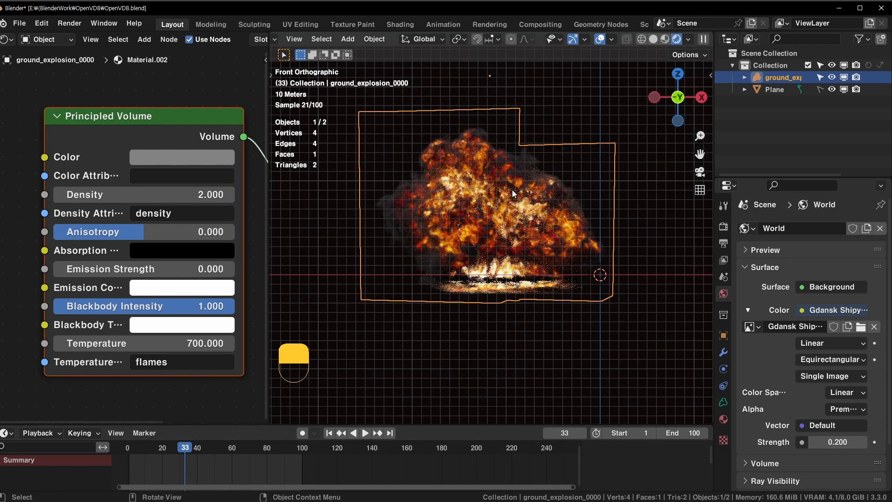
middle_click_drag(534, 197, 503, 225)
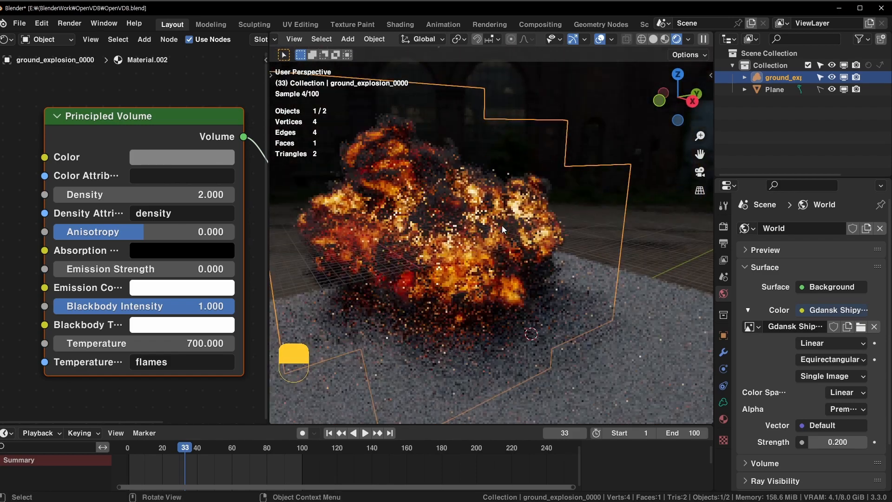
scroll(502, 225, "up", 2)
scroll(502, 229, "down", 4)
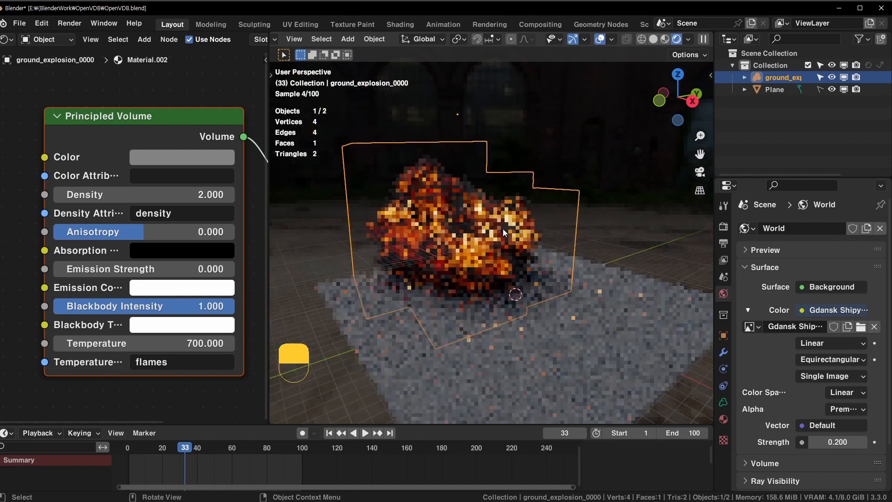
Examine the explosion and its shadow on the ground plane in a maximized viewport, and leave the volume deselected
left_click(603, 222)
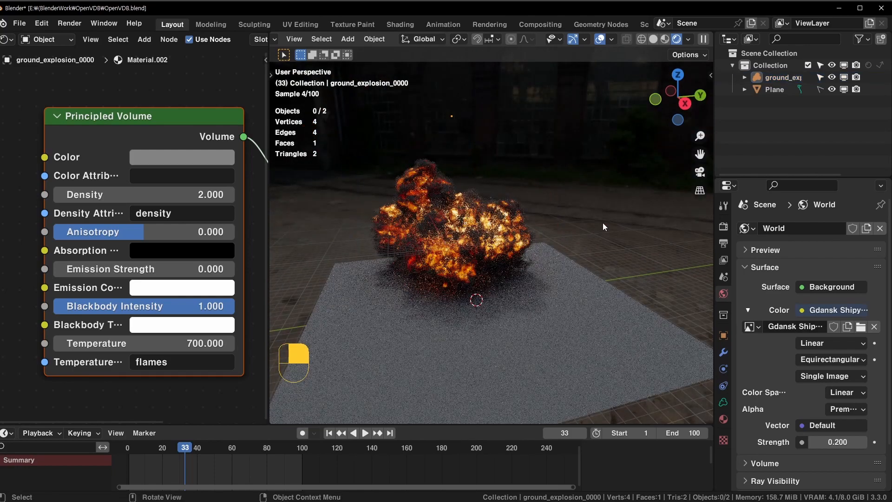
key("ctrl+space")
middle_click_drag(345, 272, 450, 263, "shift")
scroll(429, 261, "up", 2)
scroll(428, 261, "down", 2)
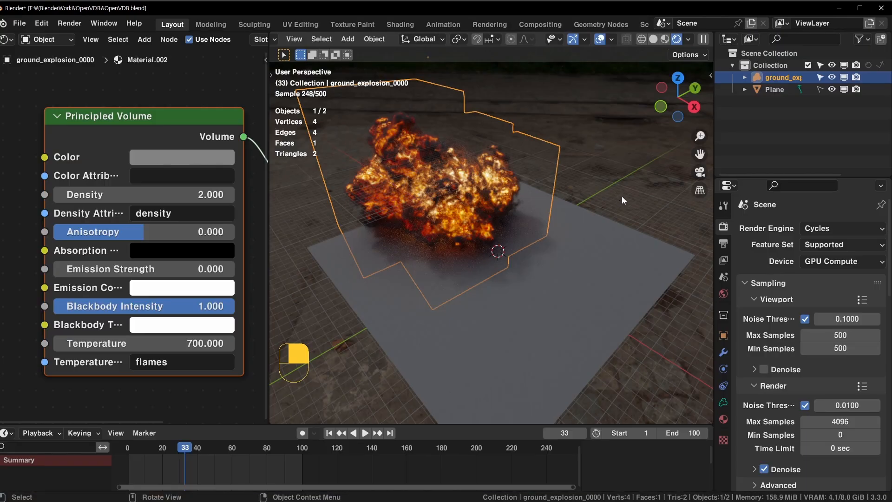
left_click(622, 193)
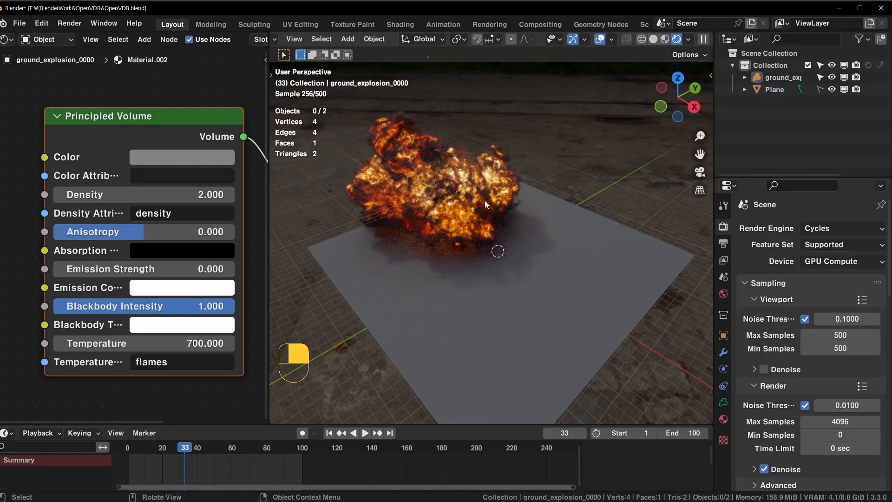